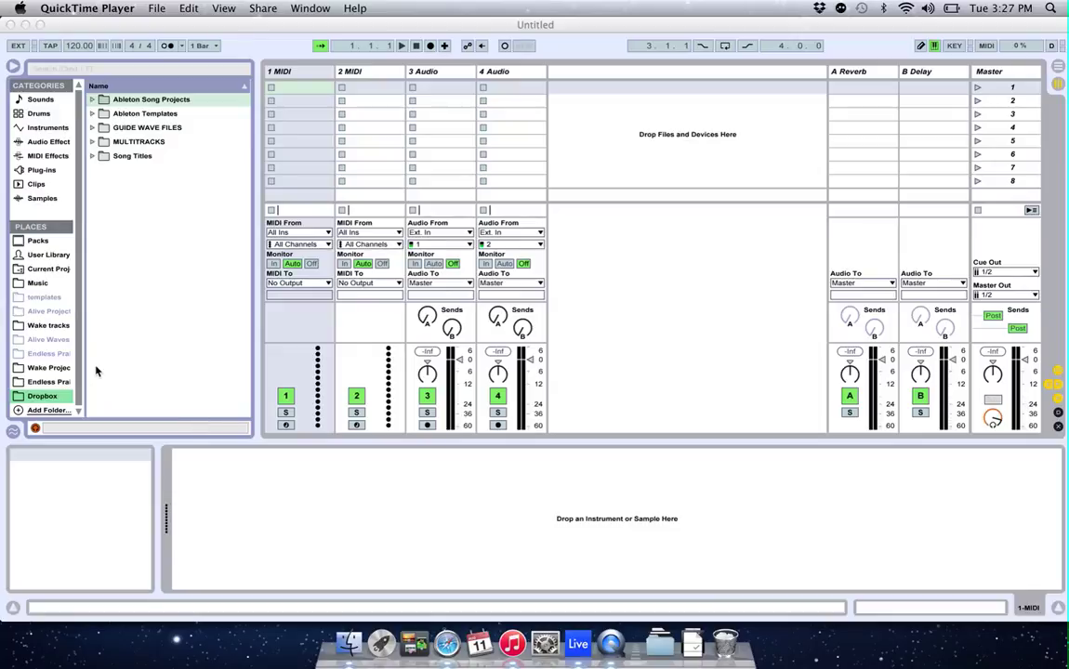
Open the Ableton Weekend Service Template set from the Ableton Templates folder in Dropbox and shift the Song 2 locator to a higher bar.
left_click(292, 27)
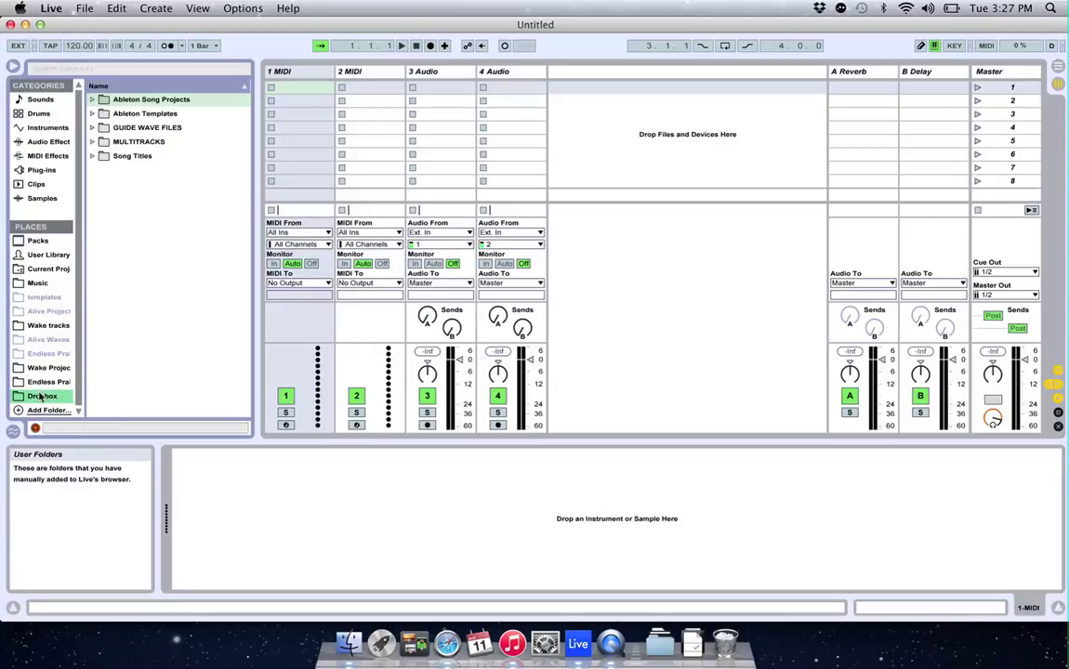
left_click(92, 114)
left_click(101, 143)
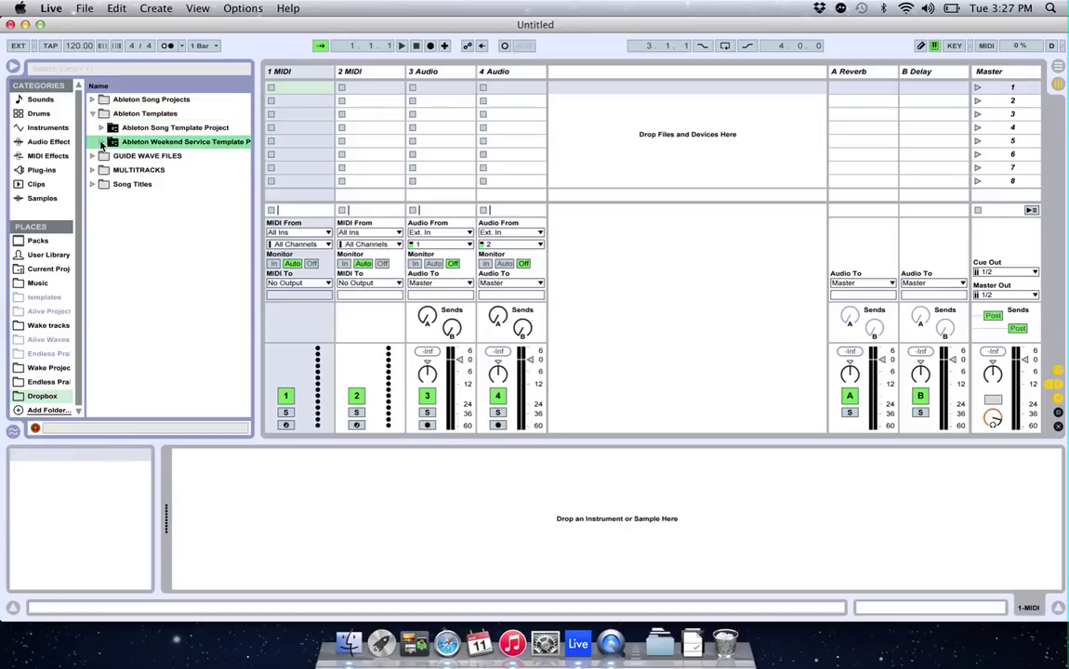
left_click(103, 143)
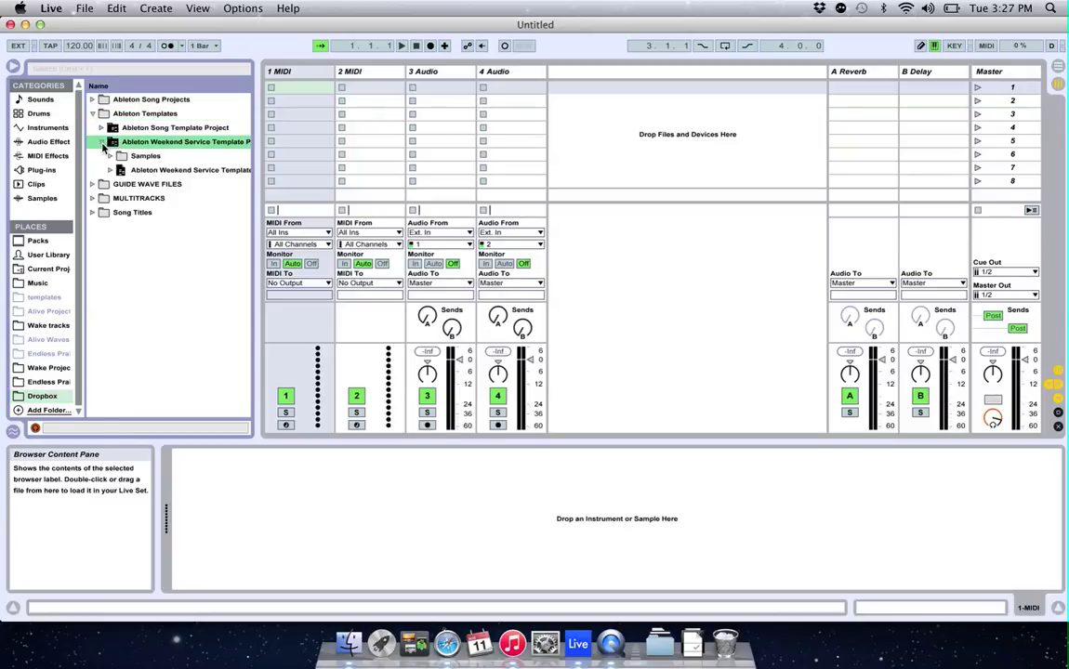
double_click(135, 170)
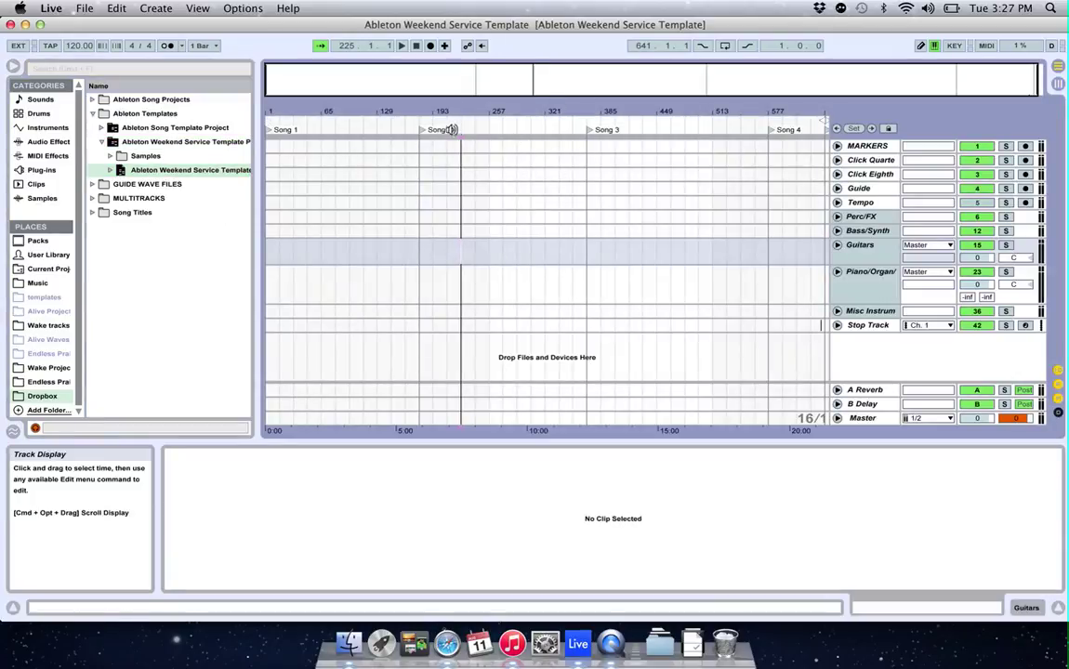
left_click_drag(425, 135, 451, 135)
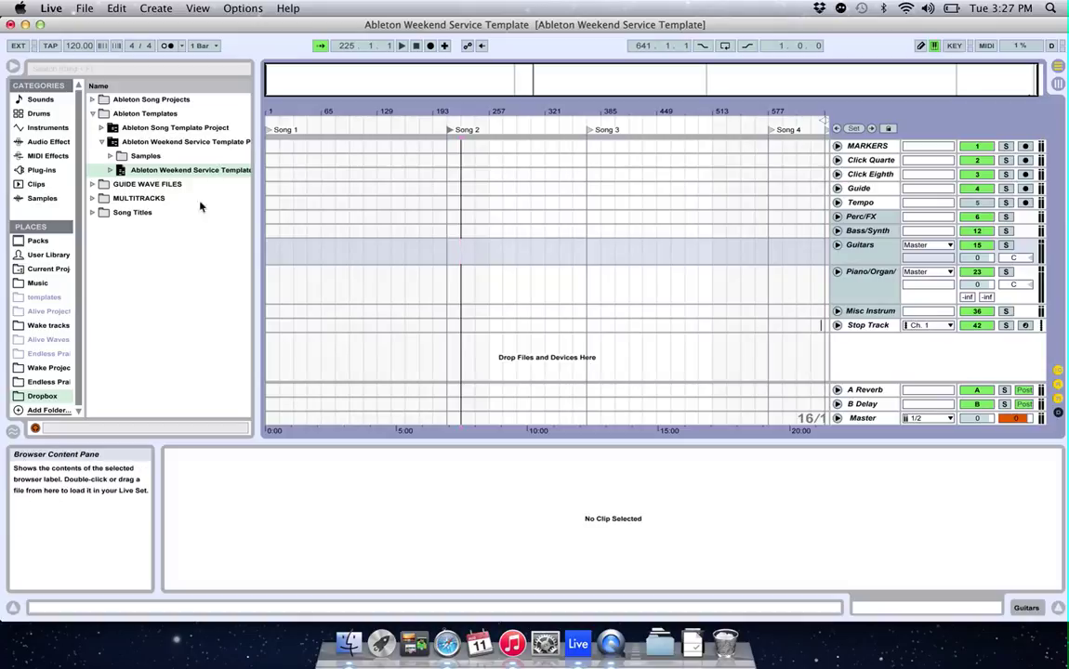
Import Rez Power.als from the Ableton Song Projects folder into the arrangement beneath the template's existing tracks.
left_click(93, 115)
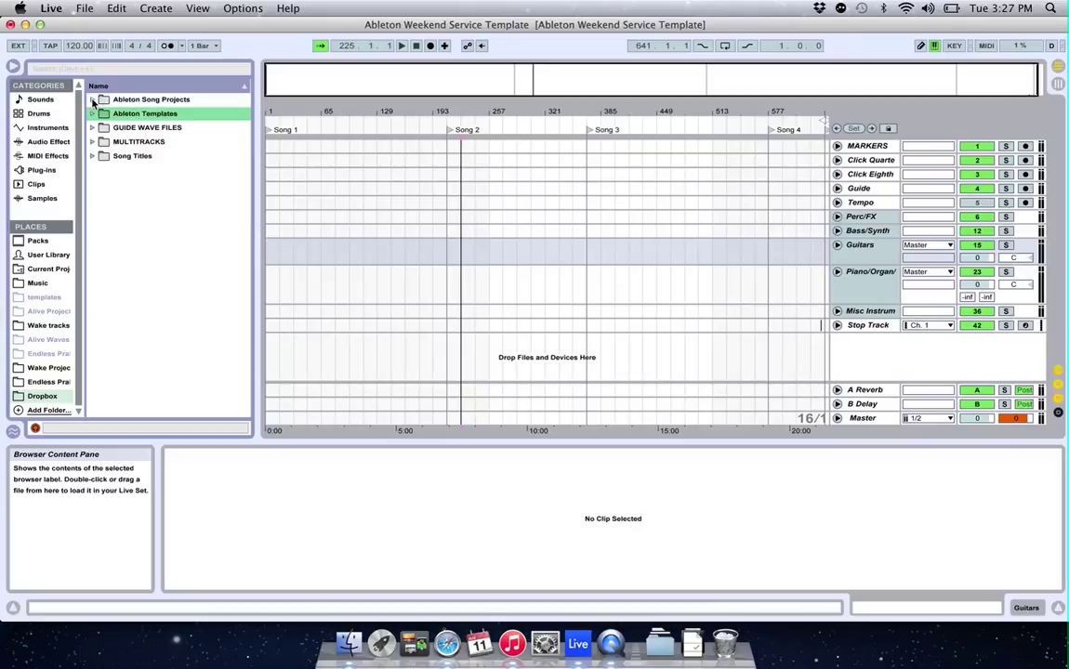
left_click(113, 101)
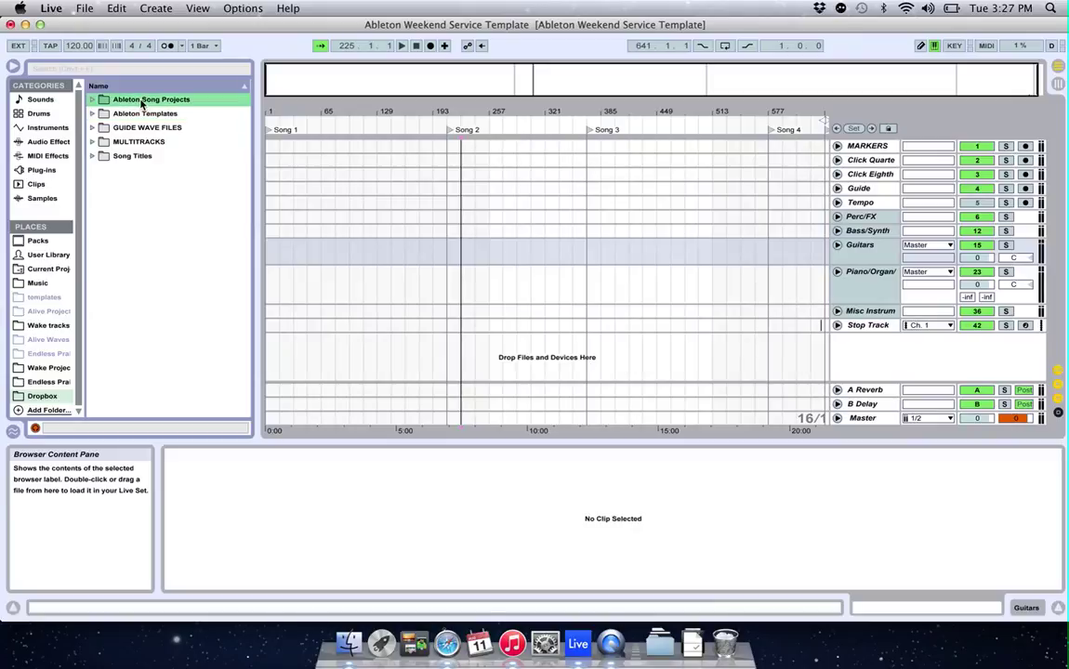
left_click(94, 100)
scroll(177, 242, "down", 5)
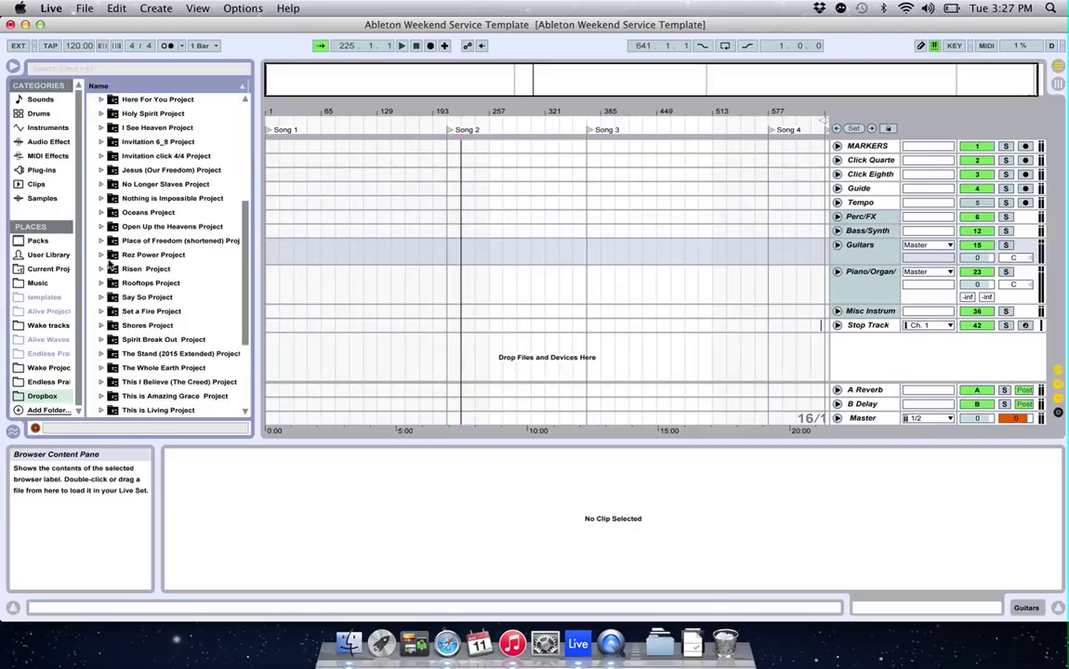
left_click(103, 255)
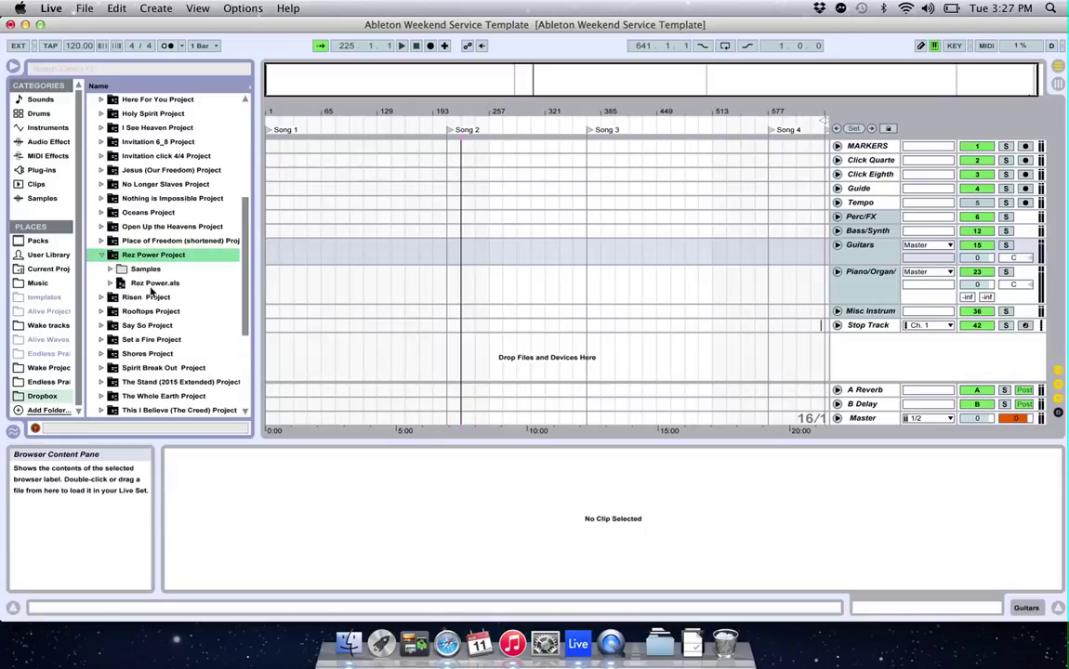
left_click(152, 285)
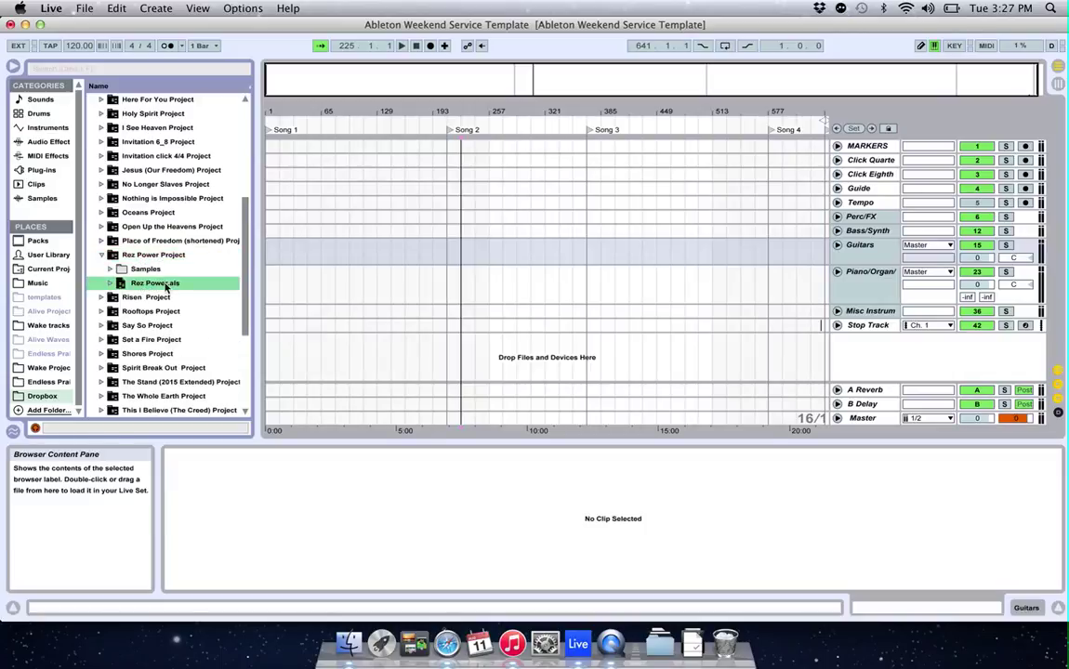
left_click_drag(155, 286, 312, 391)
left_click_drag(679, 344, 723, 334)
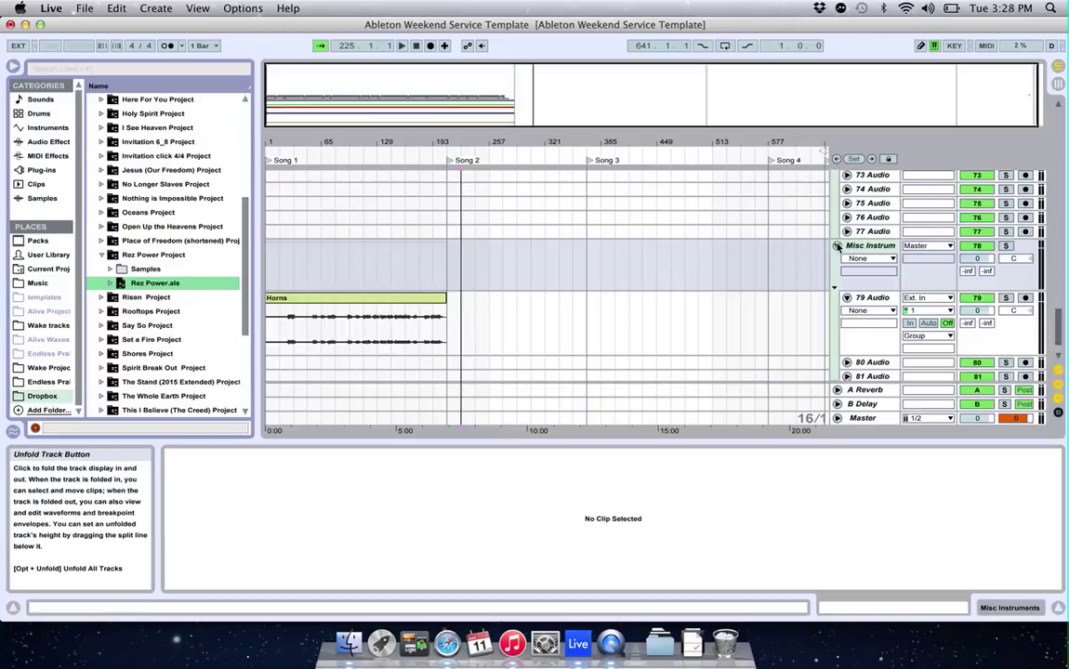
Fold all the group tracks of the imported Rez Power project and return to the first tracks of the arrangement.
key("super+z")
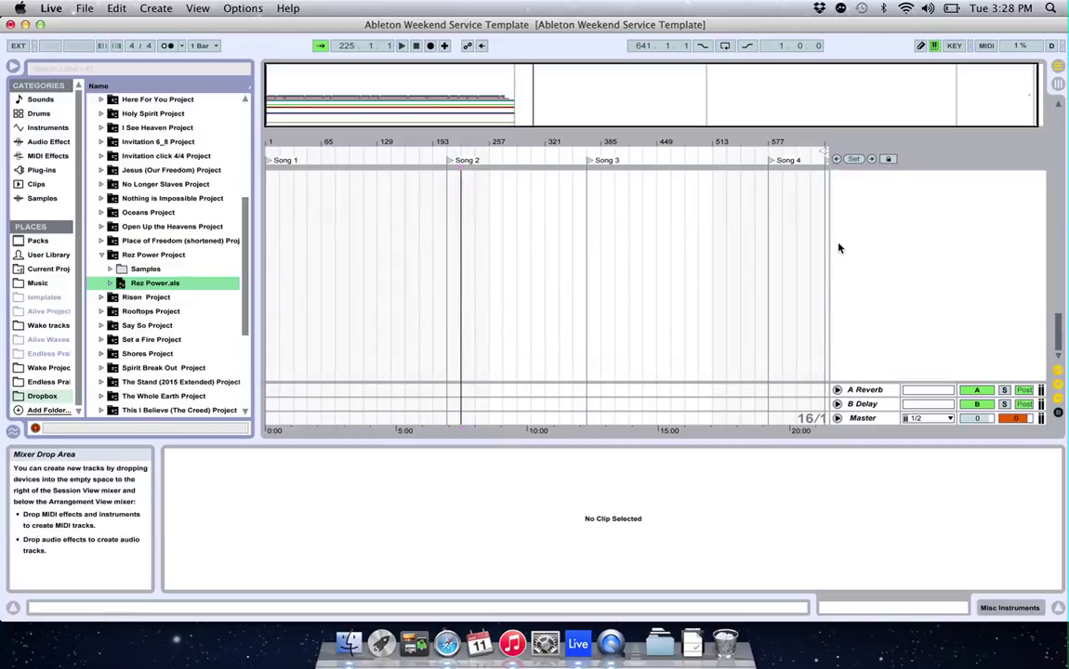
left_click_drag(1060, 309, 1057, 171)
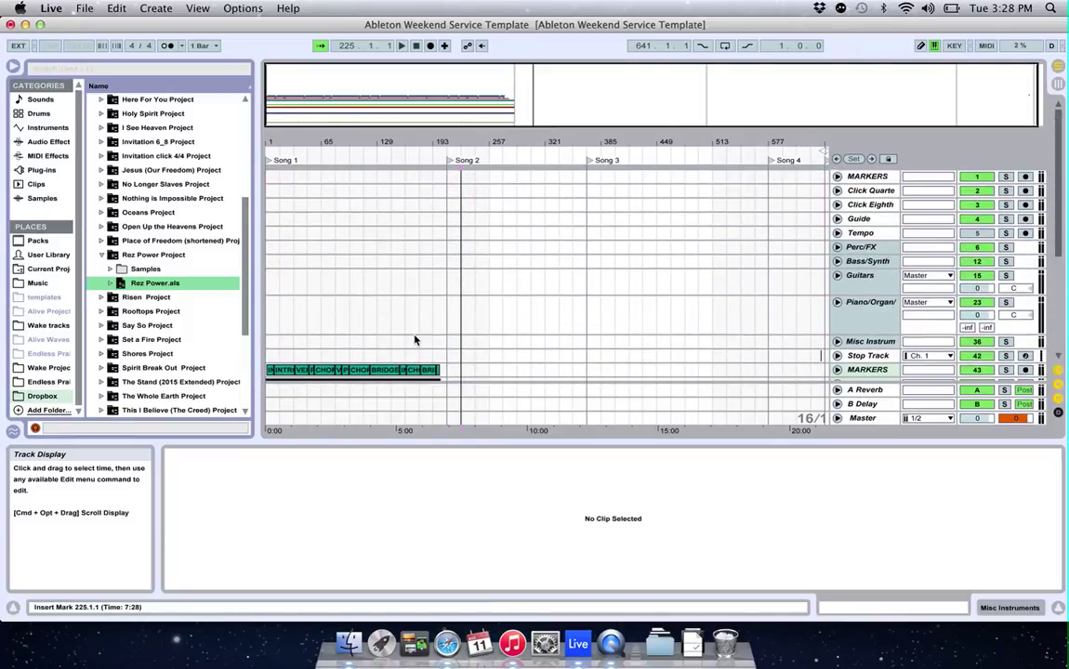
key("super+shift+z")
key("super+z")
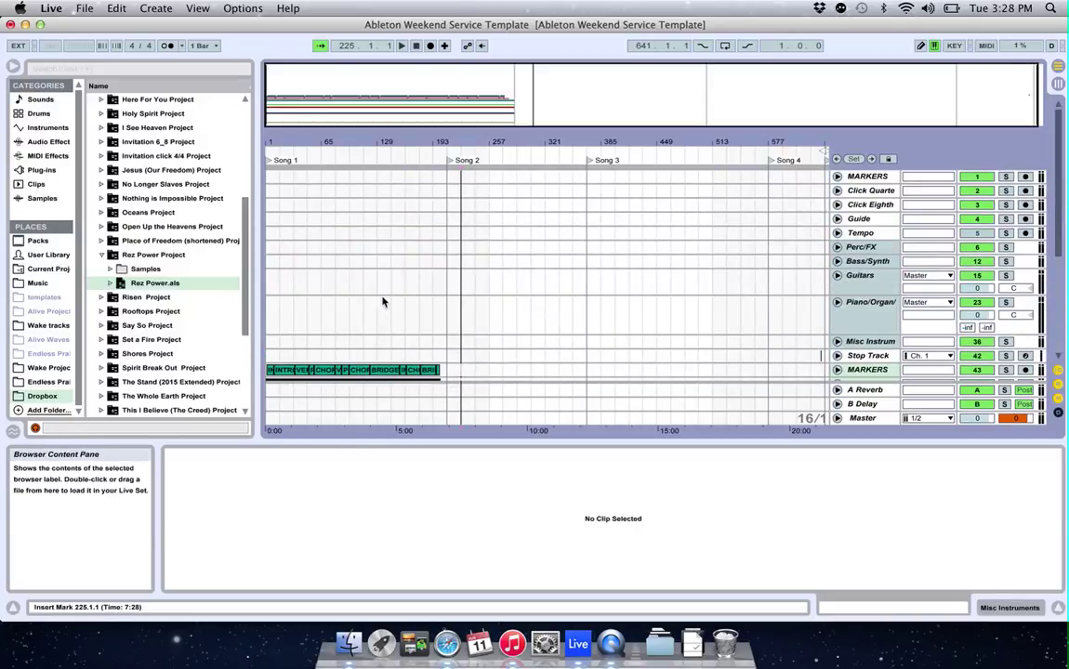
Delete the template's empty original tracks from MARKERS through Misc Instruments, keeping the Stop Track and the imported Rez Power tracks.
left_click(860, 180)
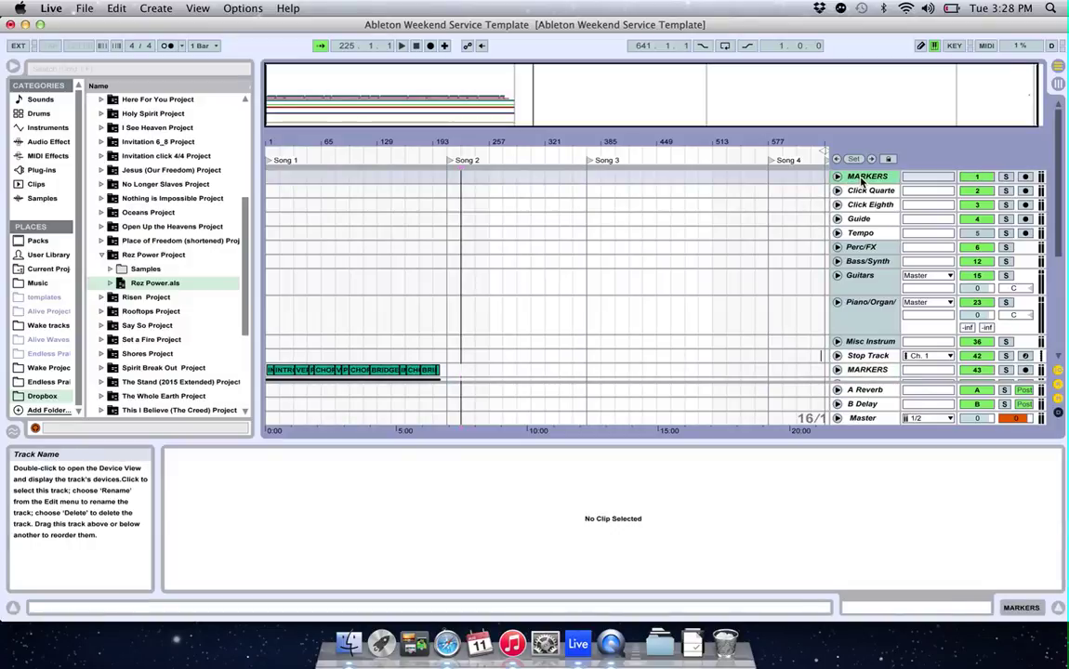
key("Delete")
key("Delete")
key("Delete")
key("Delete")
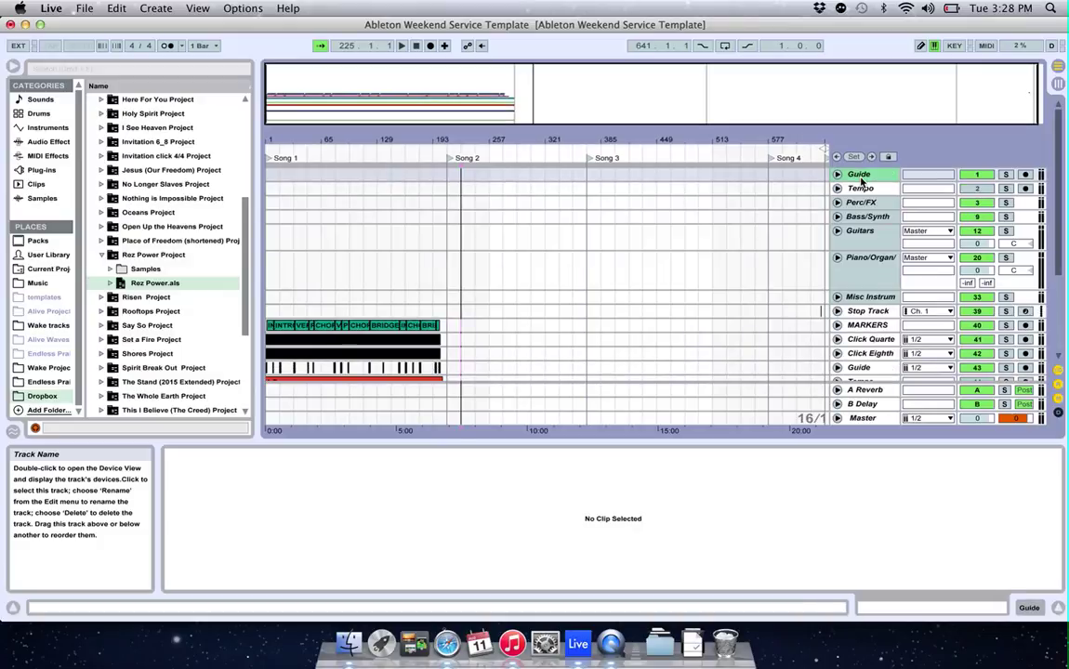
key("Delete")
key("Delete")
key("Delete")
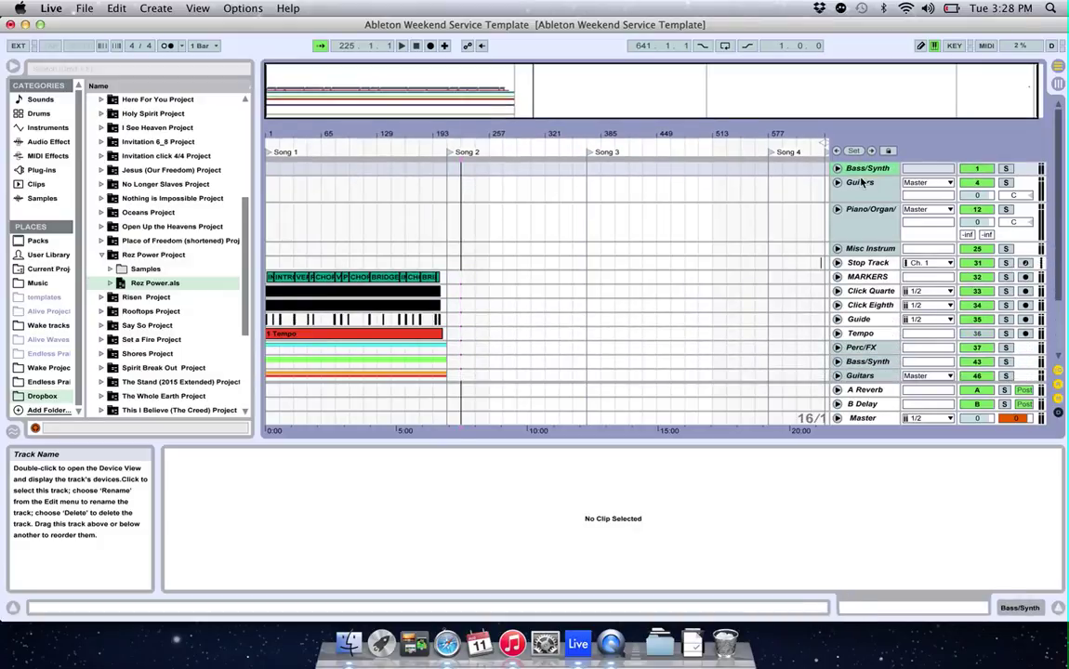
key("Delete")
key("Delete")
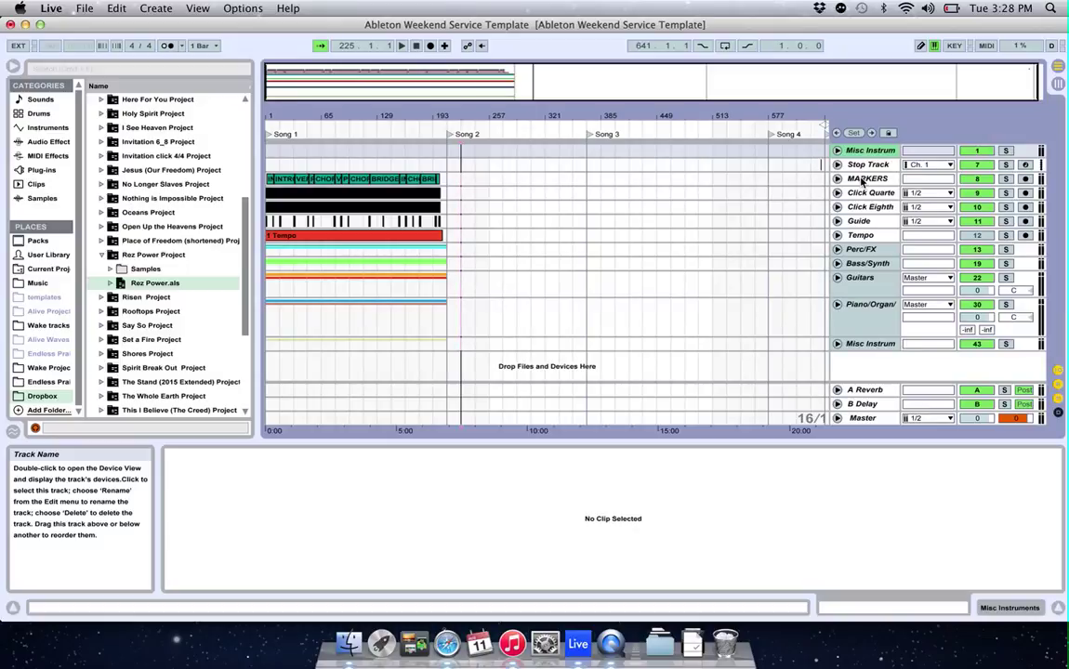
key("Delete")
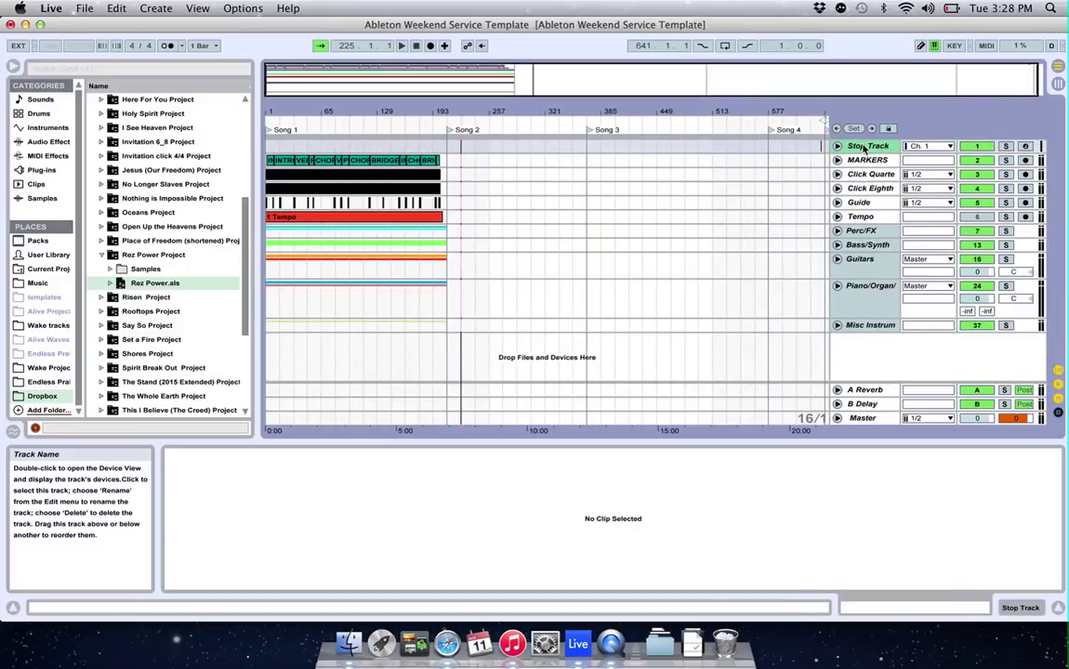
Fold the Misc Instruments group and move the Stop Track below it as a separate track outside the group.
left_click_drag(864, 149, 872, 341)
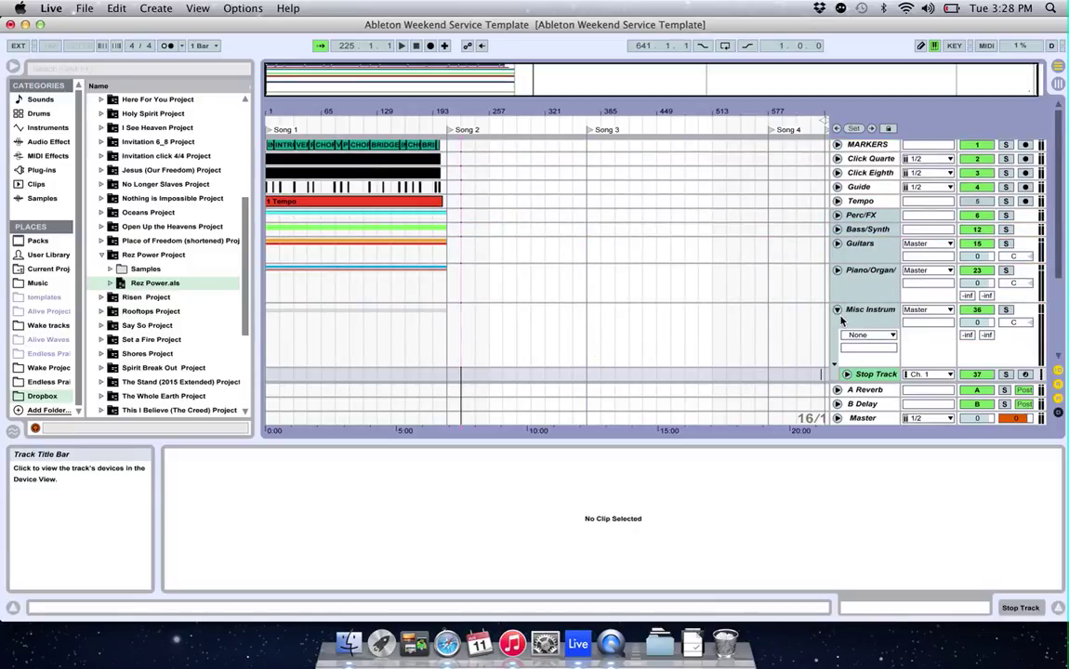
key("super+z")
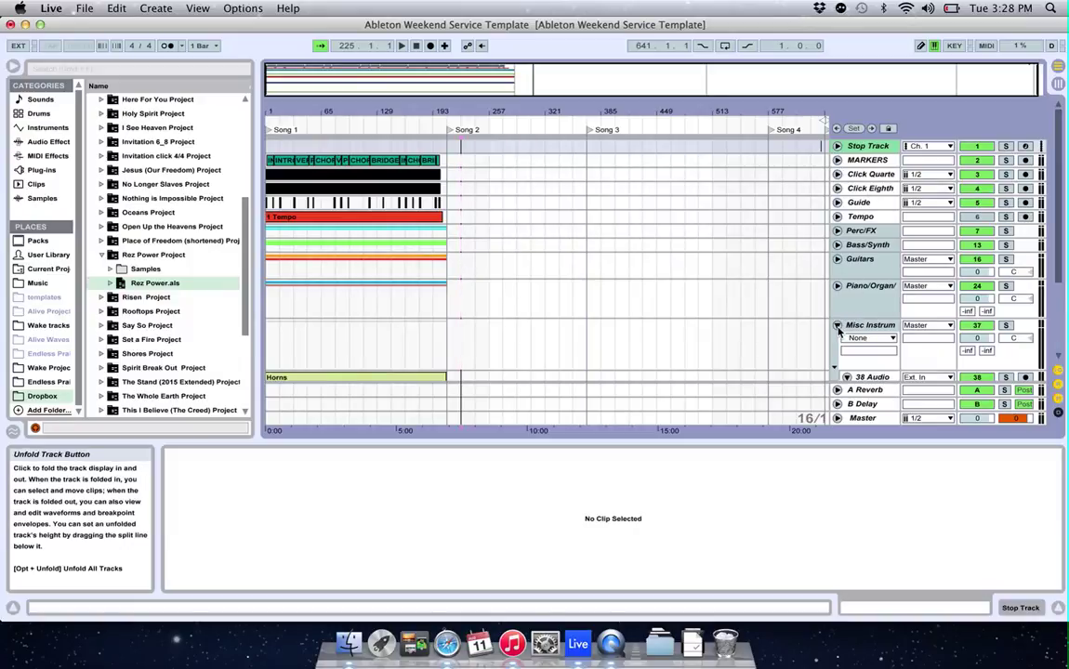
left_click(838, 326)
left_click_drag(859, 147, 865, 339)
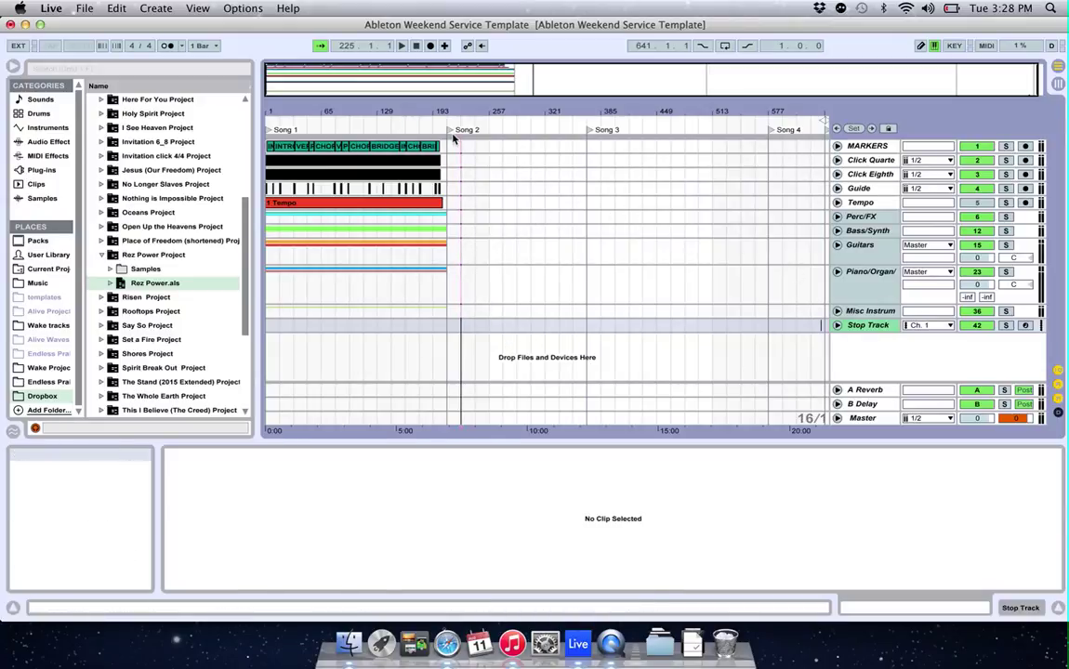
Move the Song 2 locator to bar 225 and rename the Song 1 locator as Rez Power.
left_click_drag(452, 130, 459, 133)
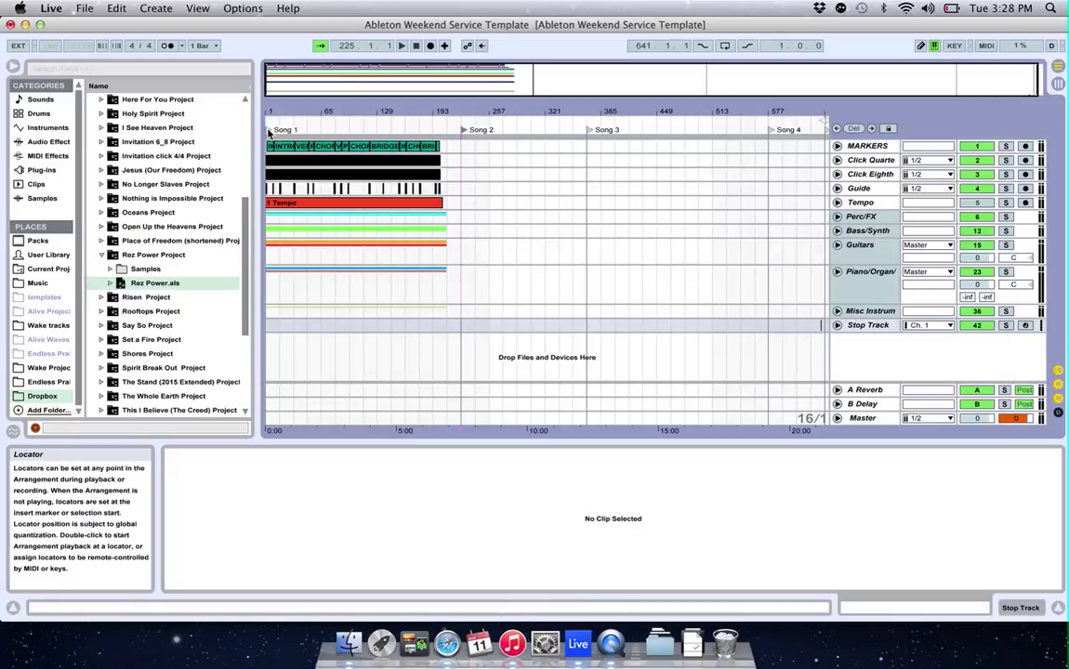
left_click(267, 133)
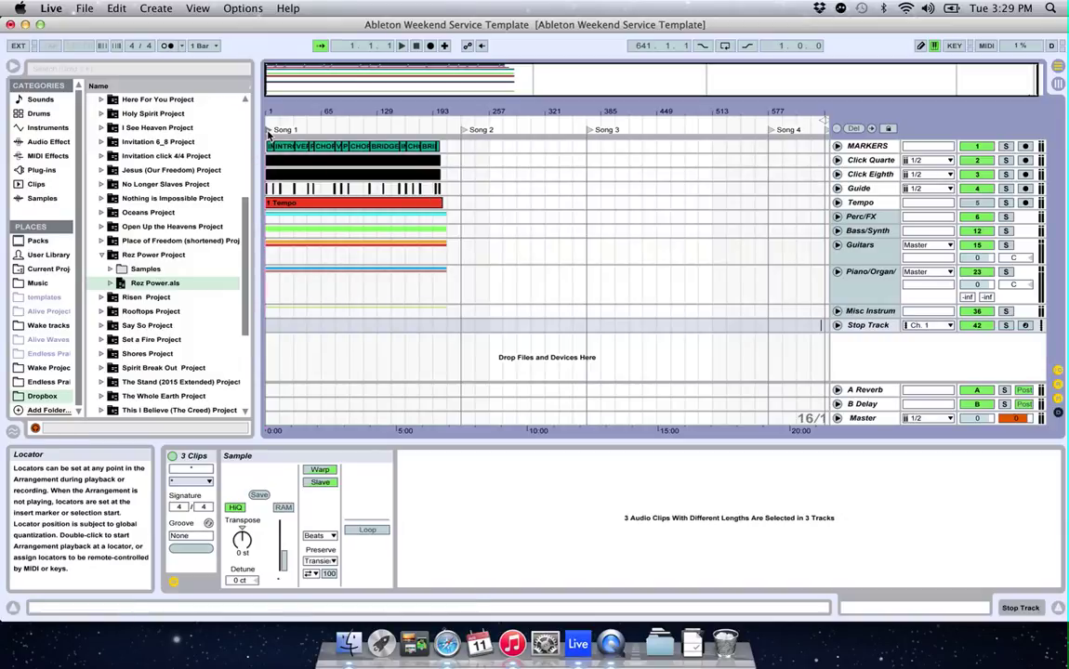
type("Rez Power")
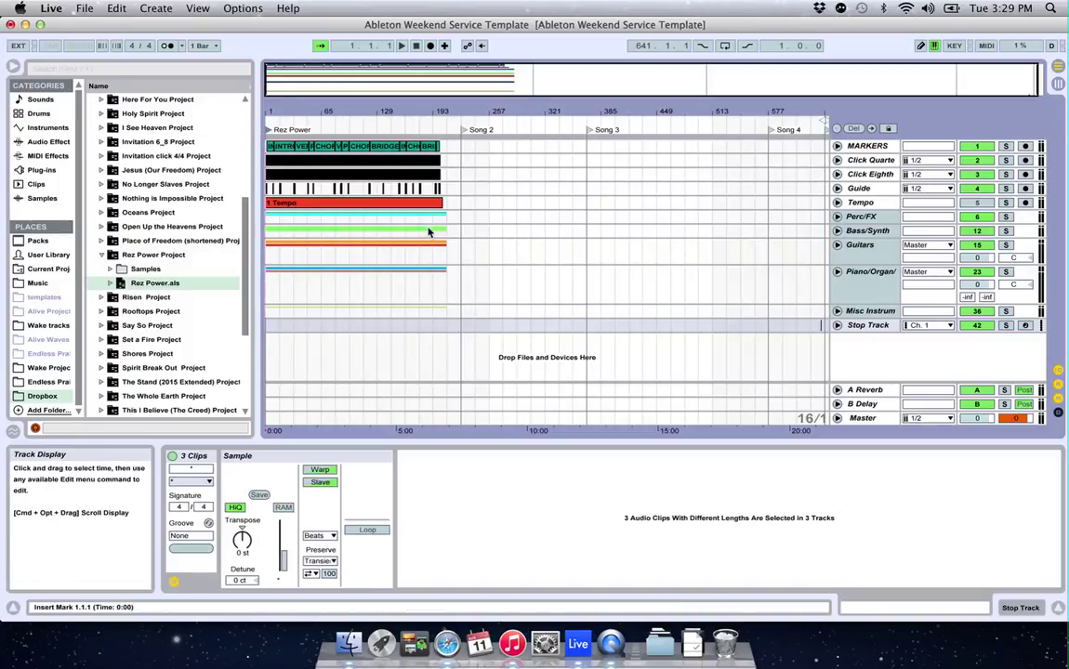
Import Be Lifted Higher.als from the Ableton Song Projects folder into the arrangement beneath the Stop Track.
left_click(102, 255)
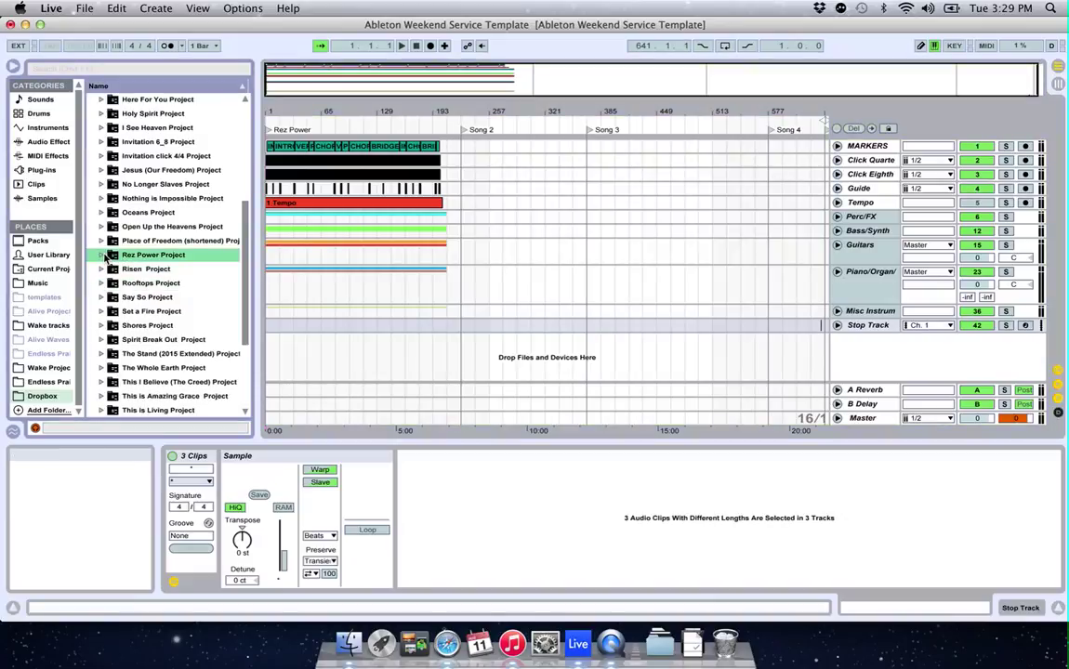
scroll(106, 258, "up", 5)
scroll(105, 258, "up", 2)
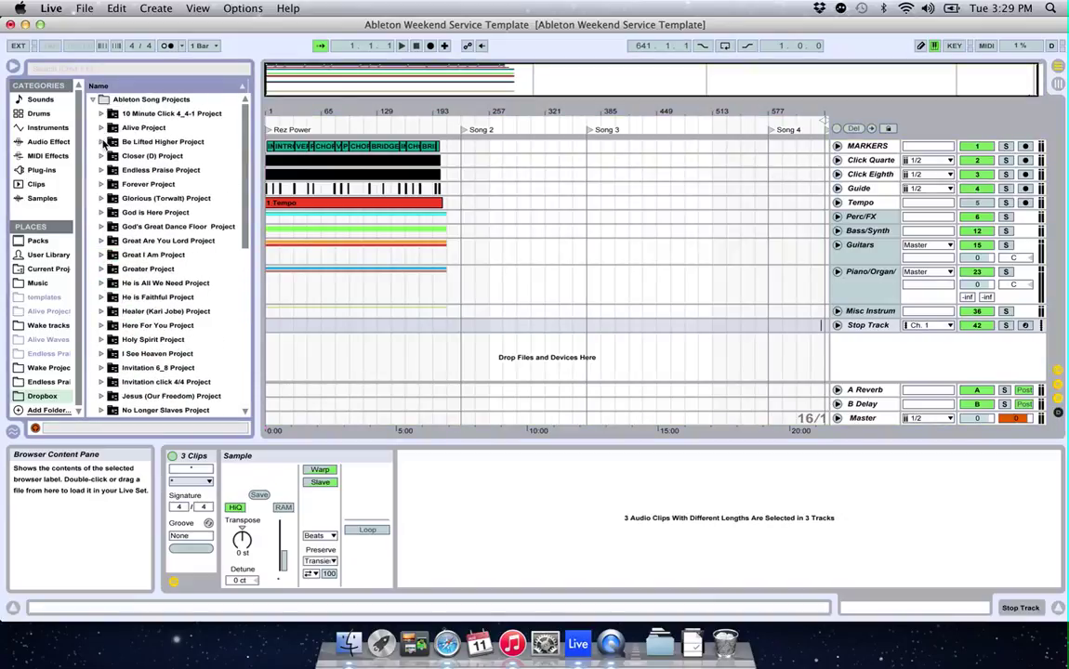
left_click(103, 142)
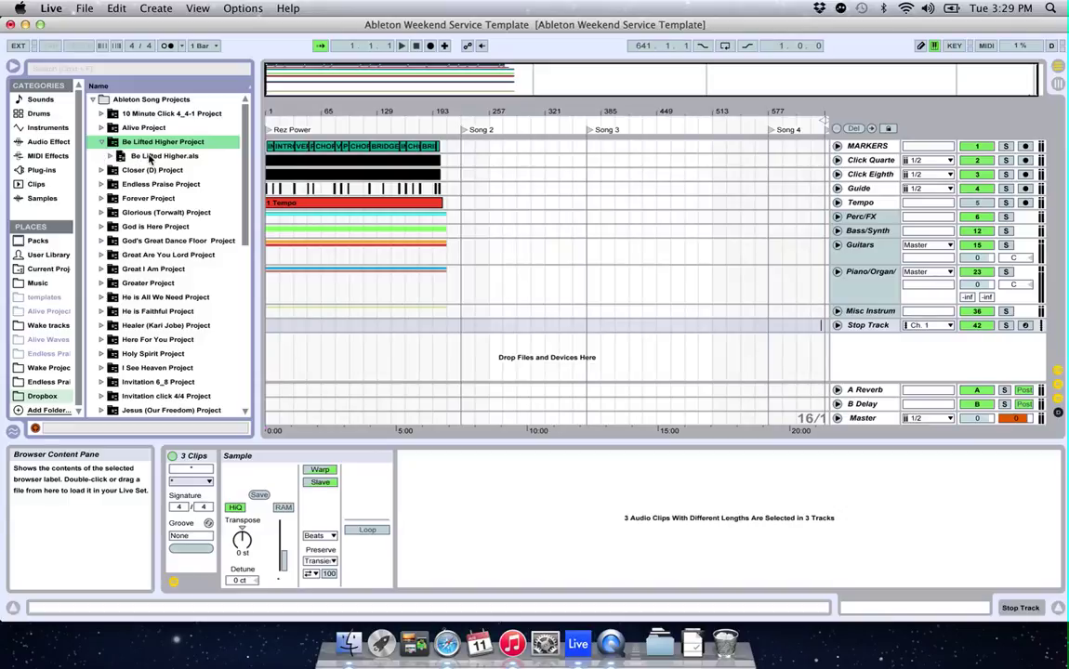
left_click(150, 156)
double_click(150, 156)
left_click_drag(324, 369, 323, 362)
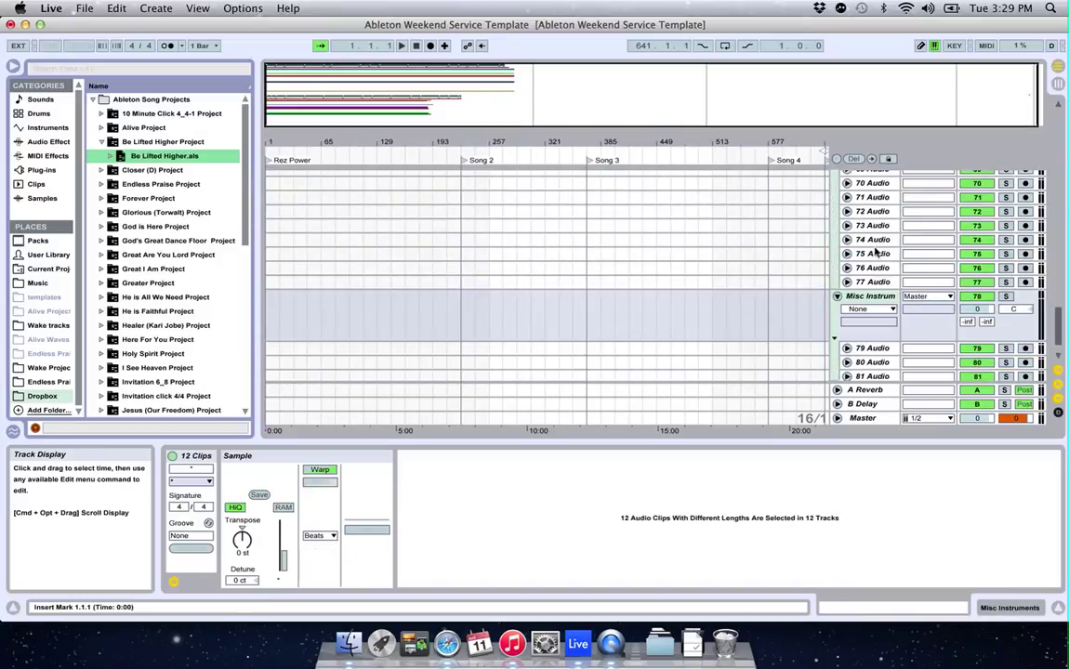
Fold all the group tracks of the imported Be Lifted Higher project and bring its full set of tracks into view.
key("super+z")
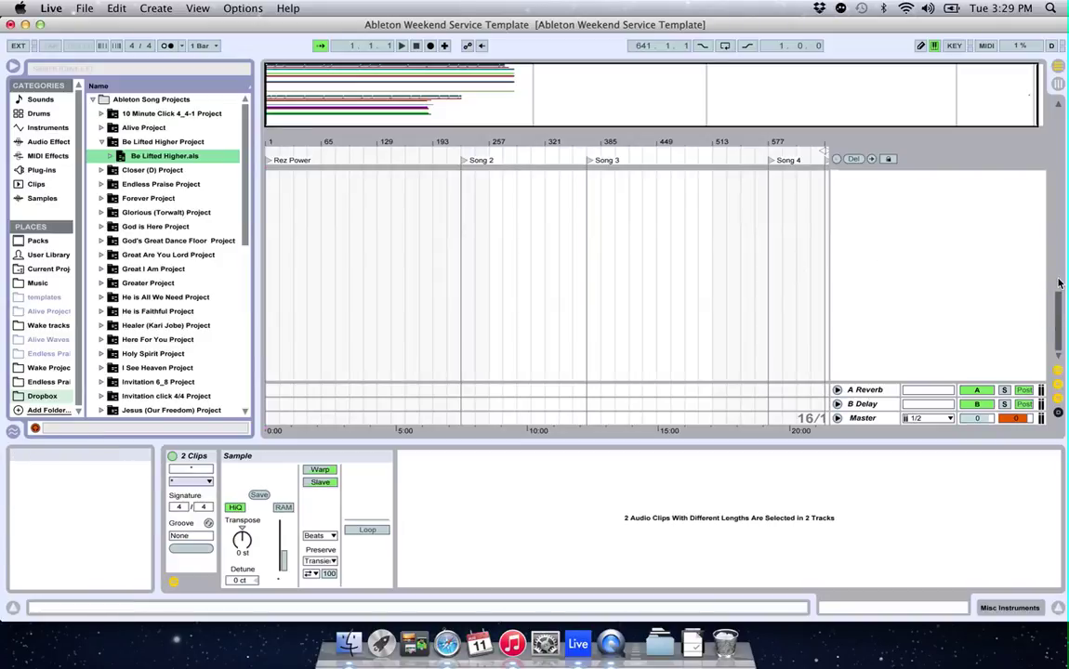
scroll(1063, 241, "up", 3)
scroll(1063, 237, "up", 5)
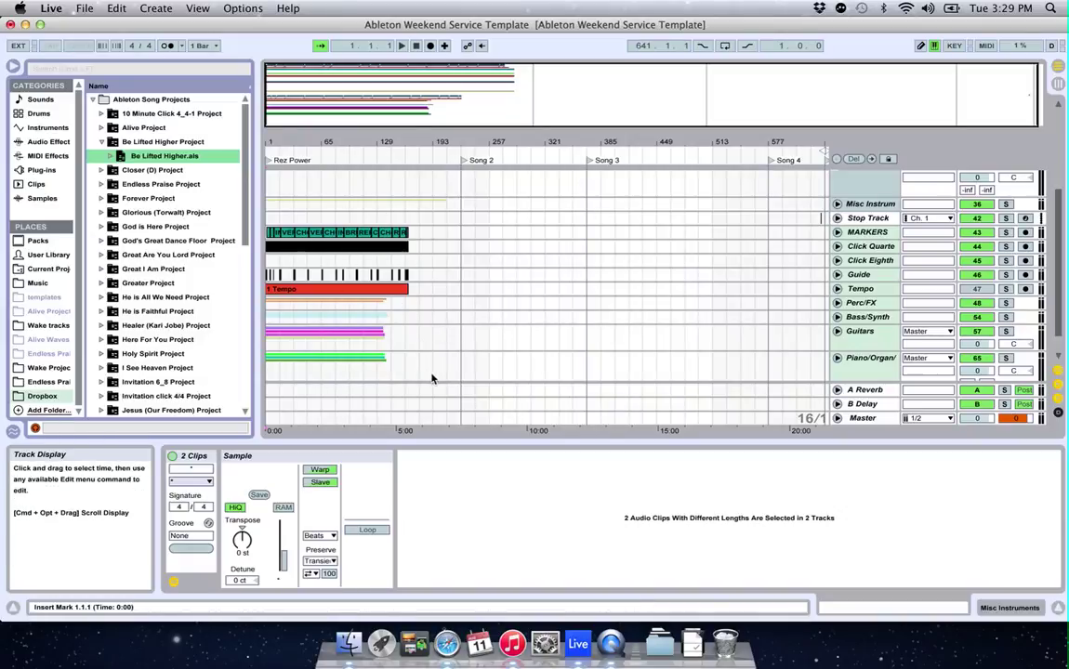
scroll(432, 378, "down", 2)
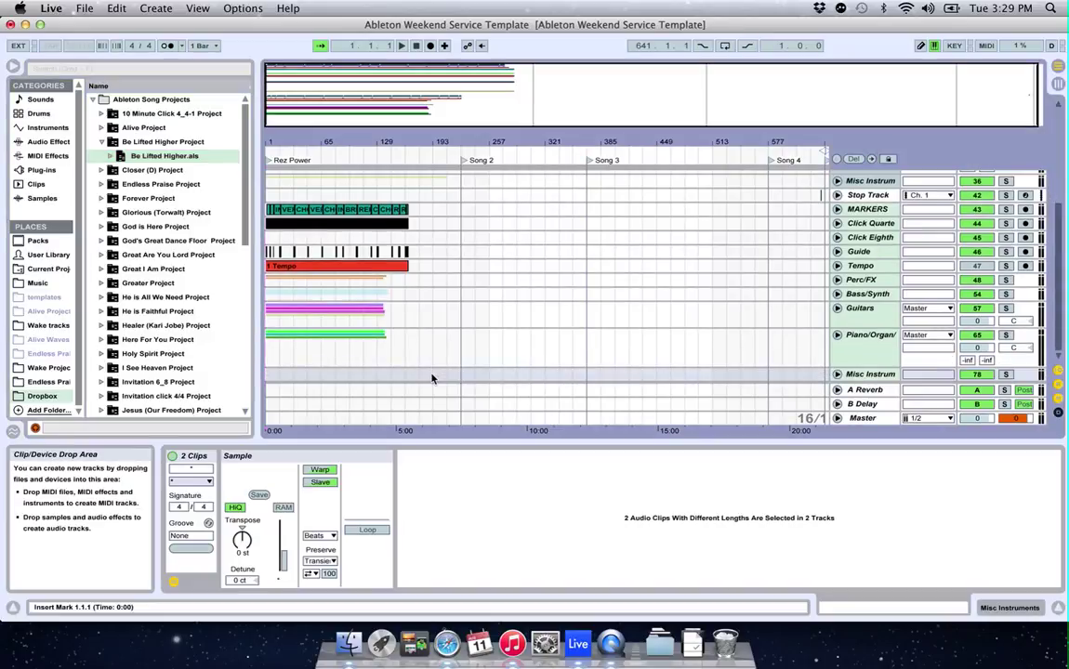
Copy all the Be Lifted Higher clips onto the template tracks at bar 225 and move the Song 3 locator to bar 401.
left_click_drag(428, 377, 244, 207)
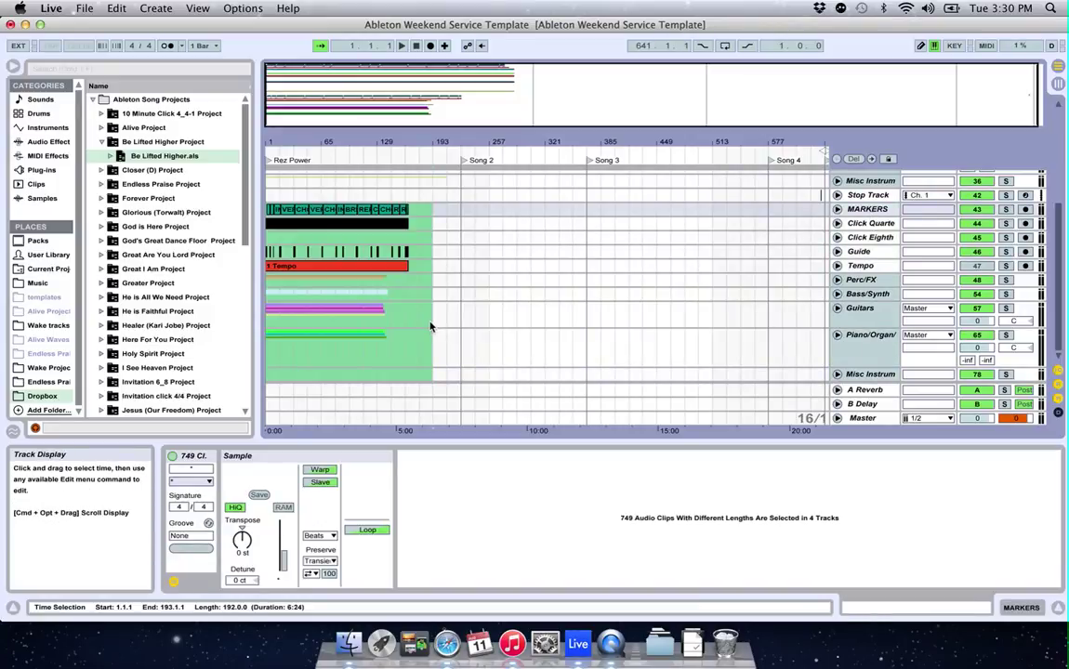
scroll(537, 192, "up", 5)
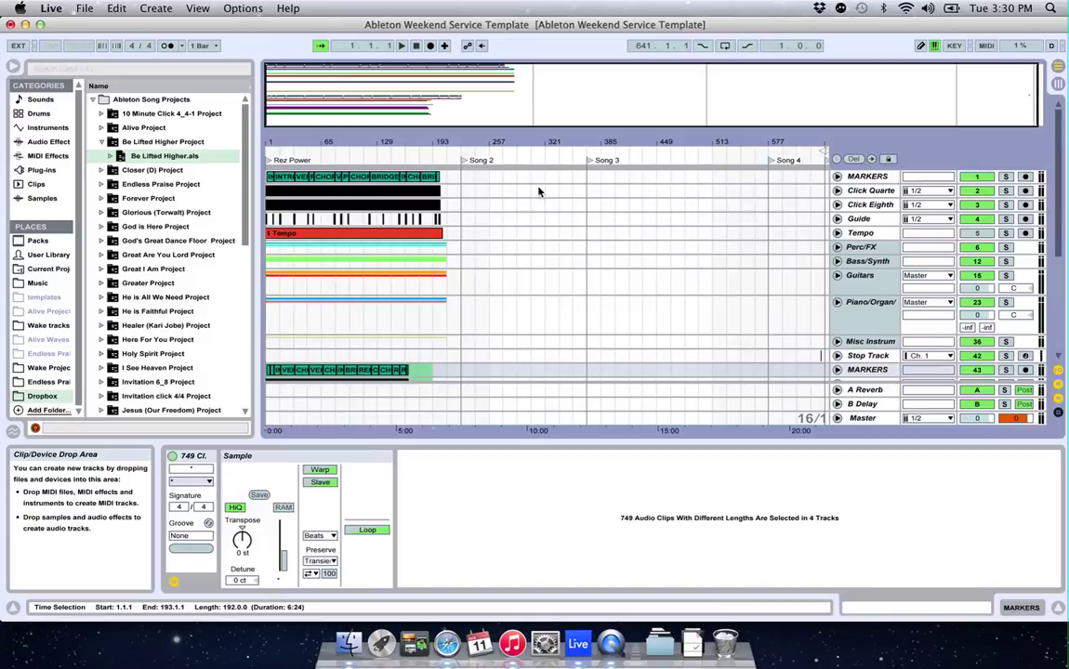
left_click(465, 182)
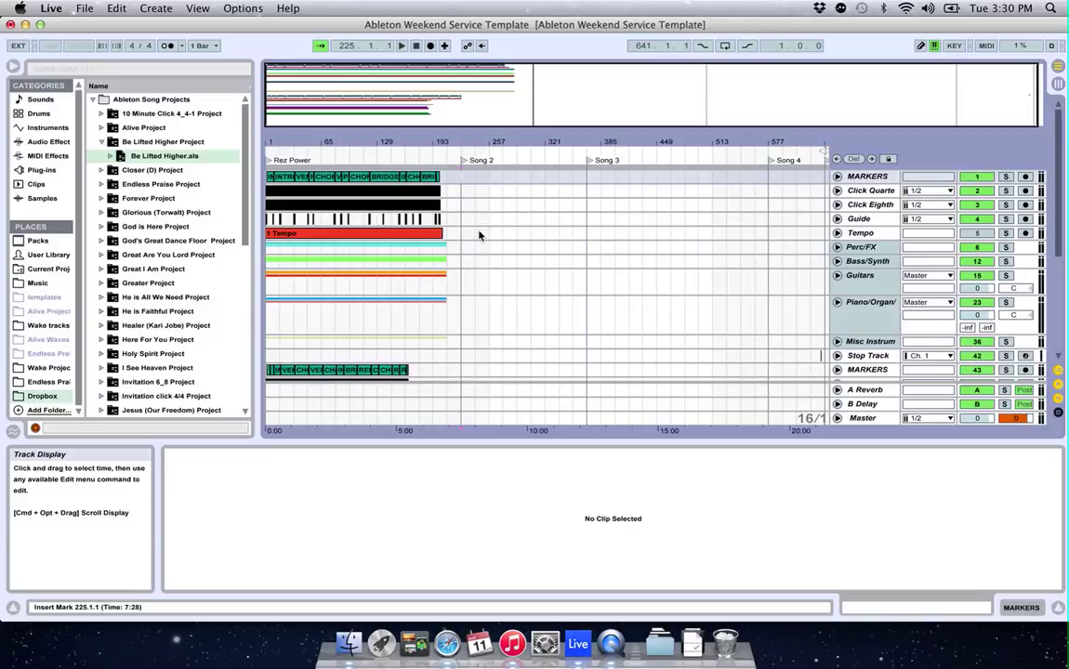
key("super+c")
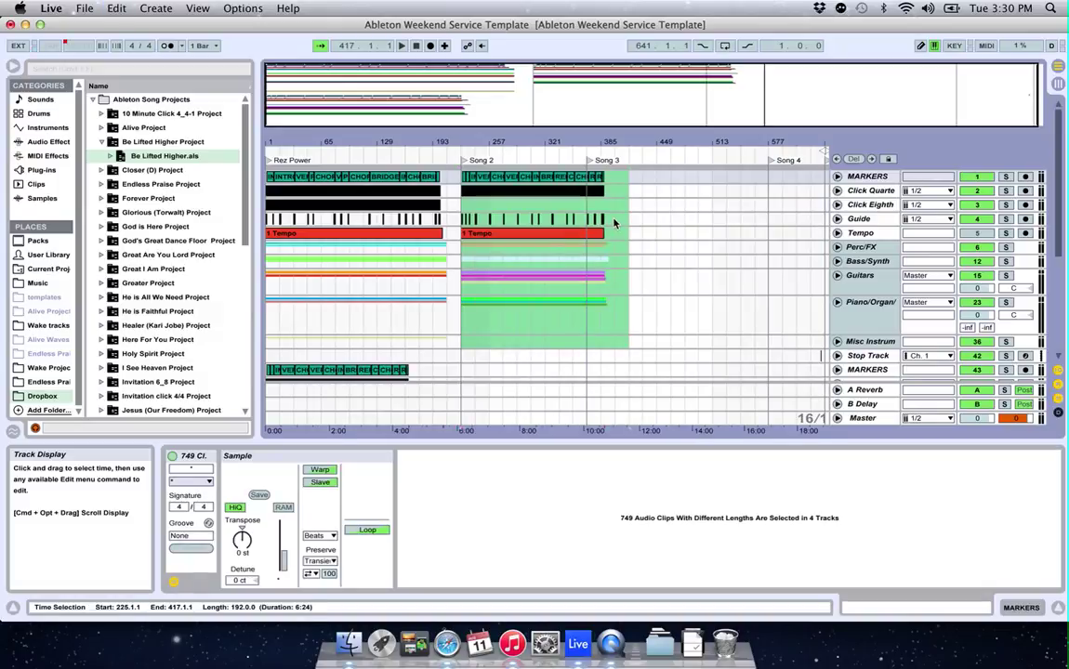
left_click_drag(592, 160, 621, 183)
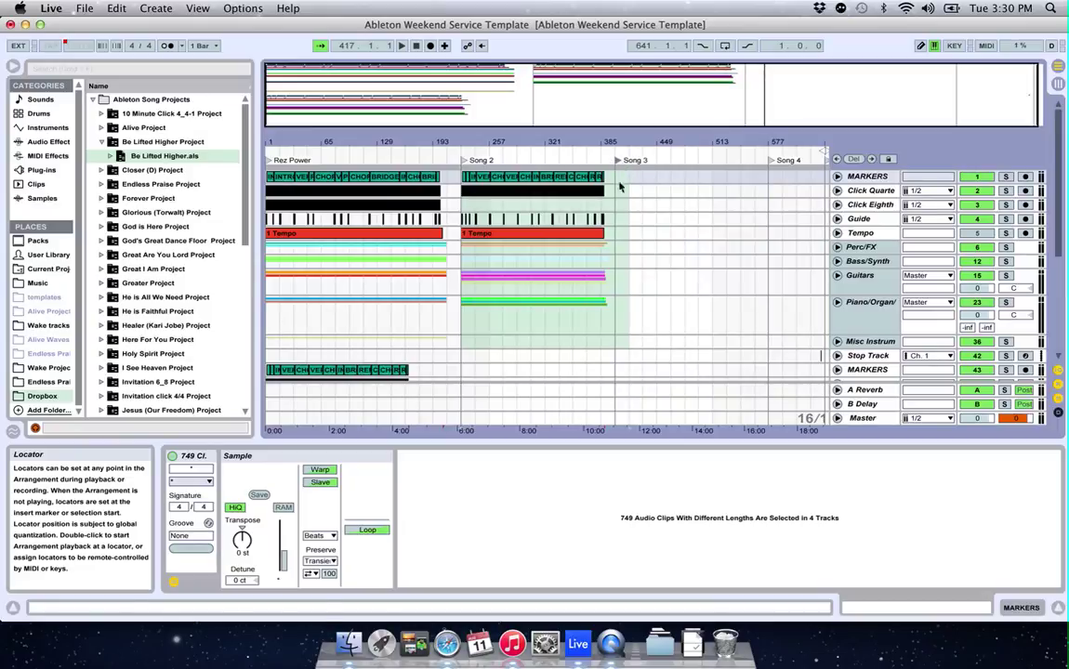
Delete all the imported Be Lifted Higher tracks beneath the Stop Track.
scroll(621, 287, "down", 3)
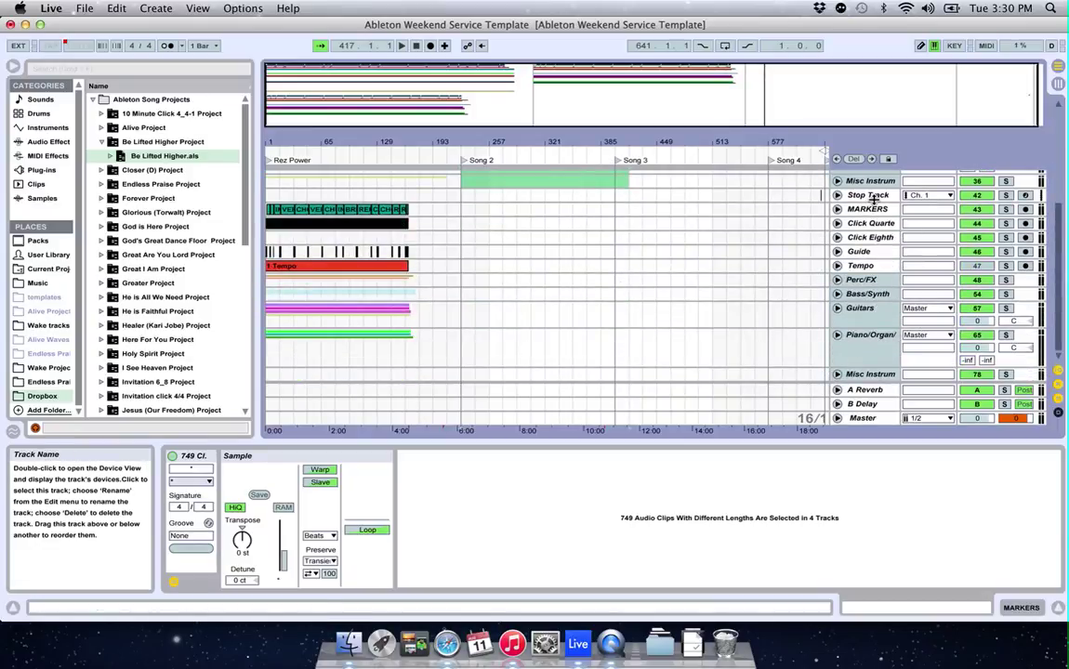
left_click(875, 210)
key("Delete")
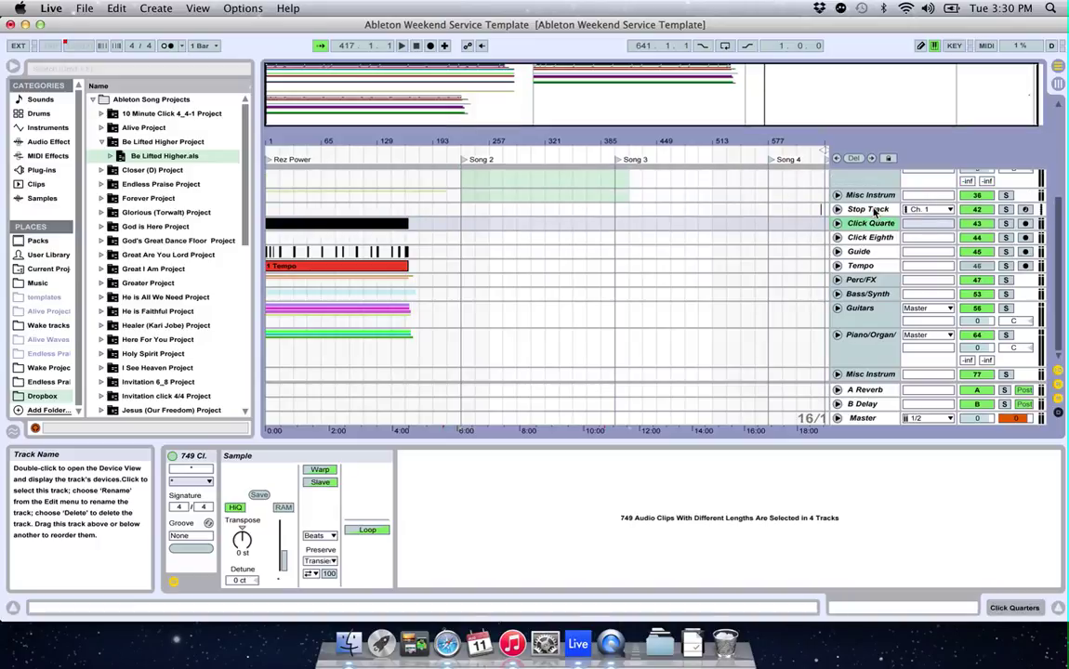
key("Delete")
key("Delete")
key("Delete")
key("Delete")
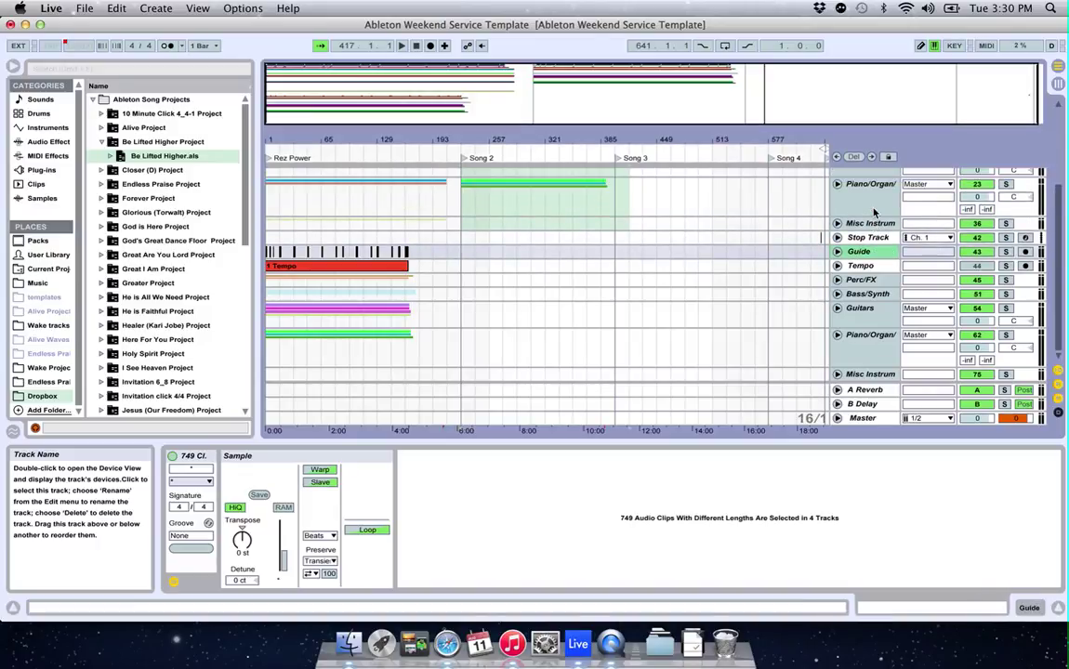
key("super+z")
key("super+z")
key("super+z")
key("super+z")
key("super+z")
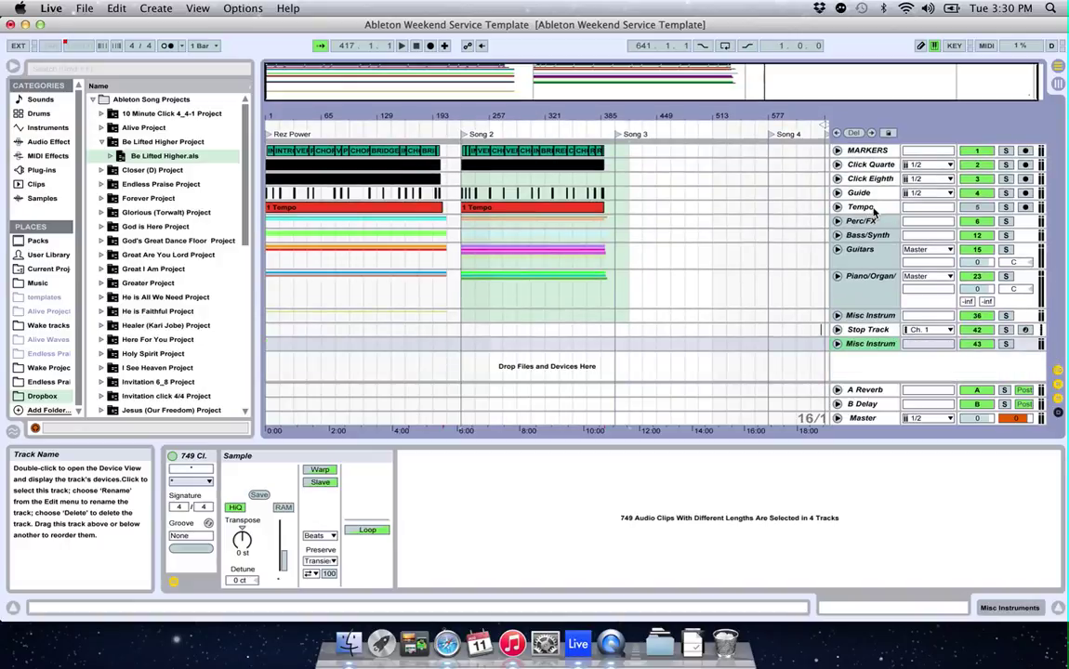
key("super+z")
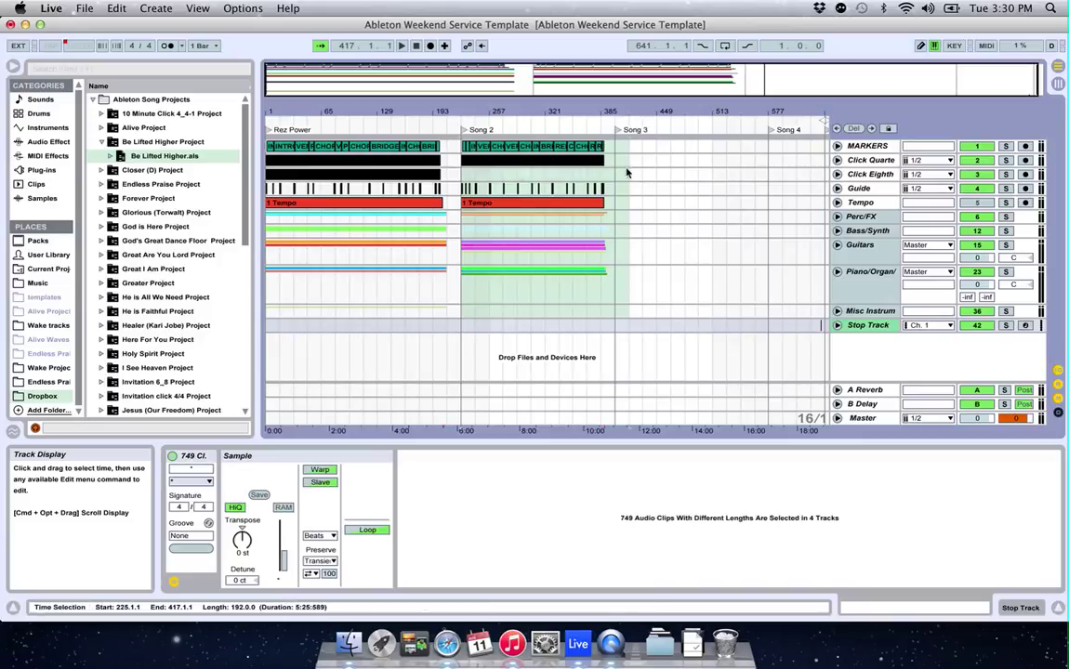
Rename the Song 2 locator as Be Lifted Higher.
left_click(464, 133)
key("super+r")
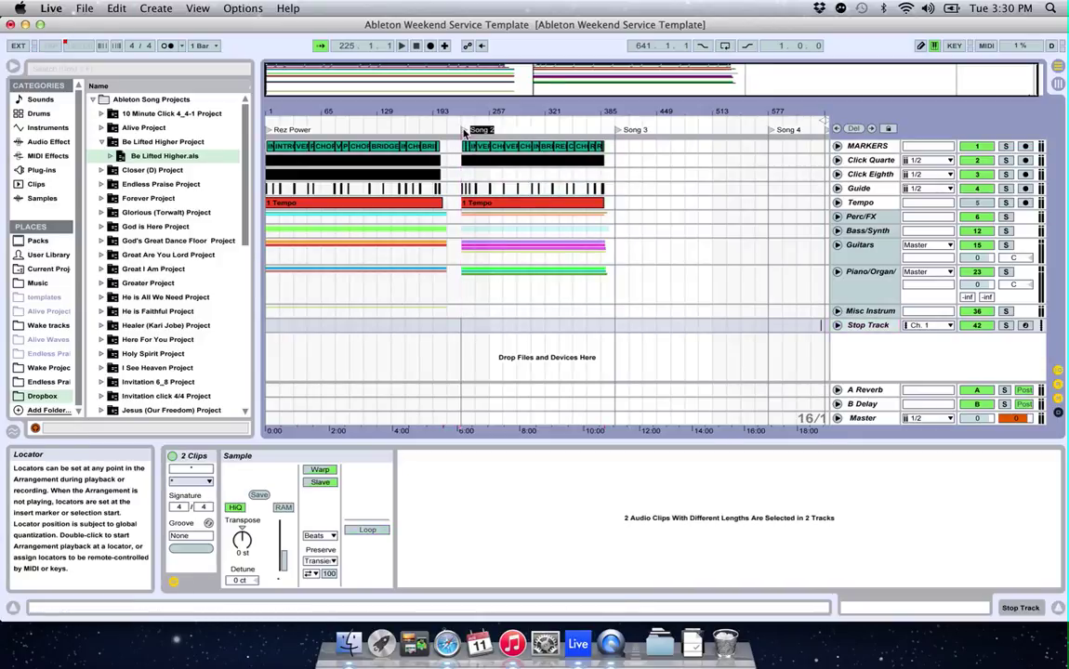
type("Be")
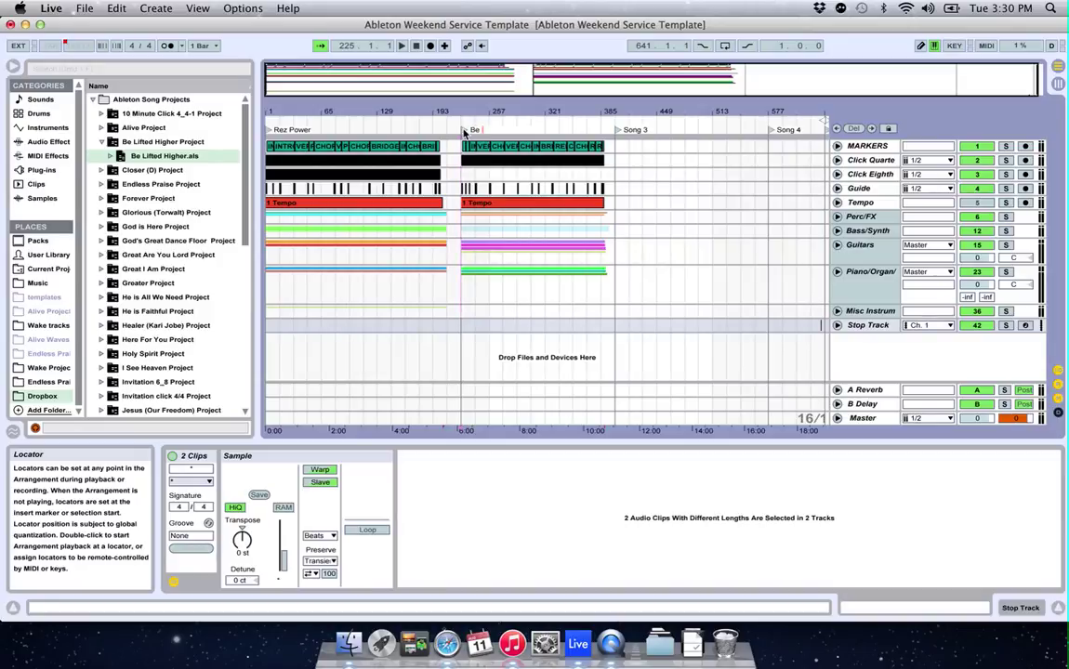
type(" Lifted Higer")
key("Return")
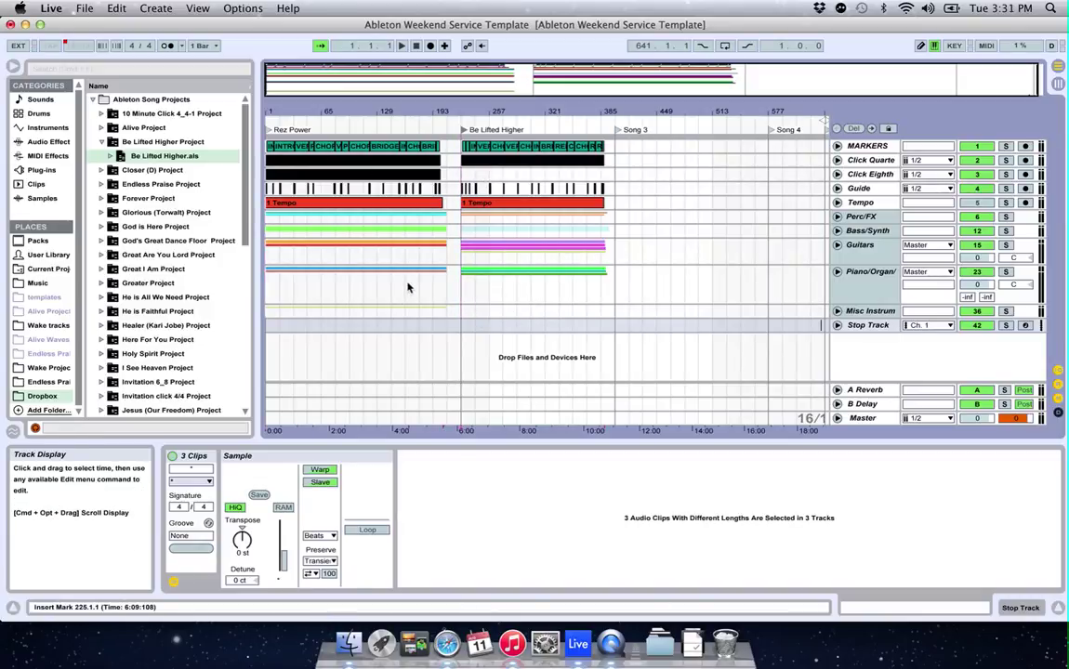
Import Closer (D).als from the Ableton Song Projects folder beneath the Stop Track and fold its group tracks.
left_click(269, 157, "shift")
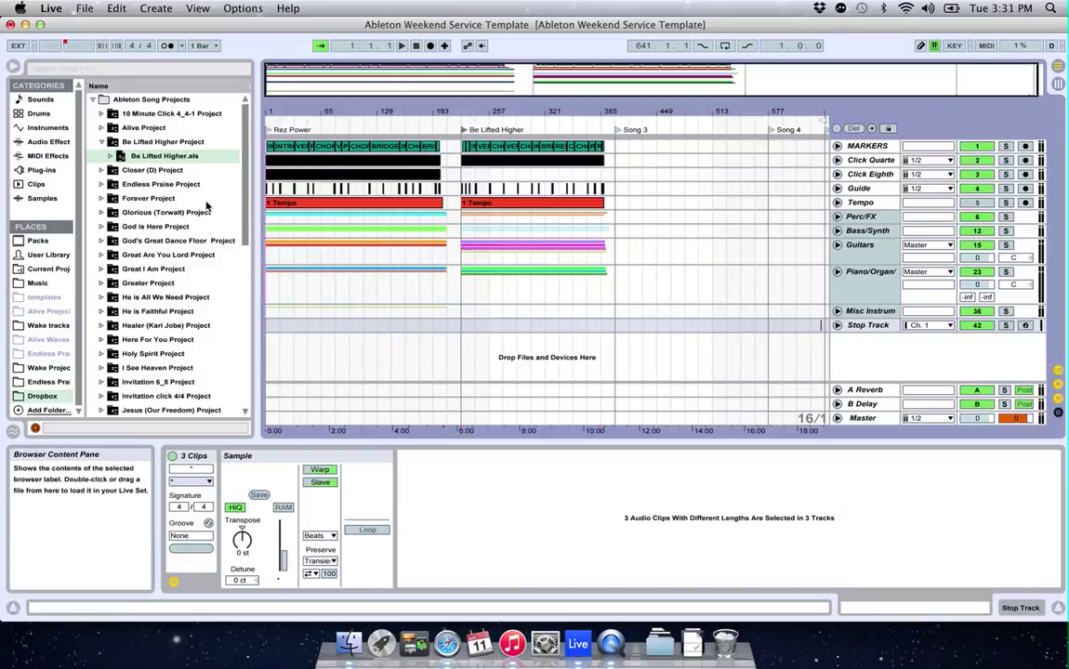
left_click(100, 141)
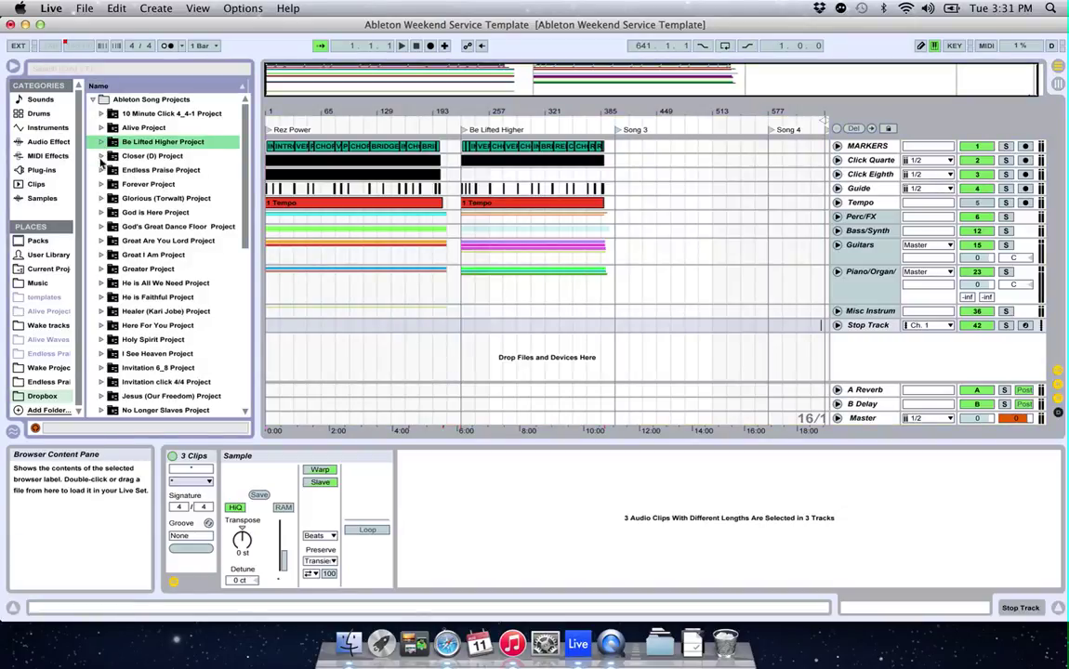
left_click(101, 156)
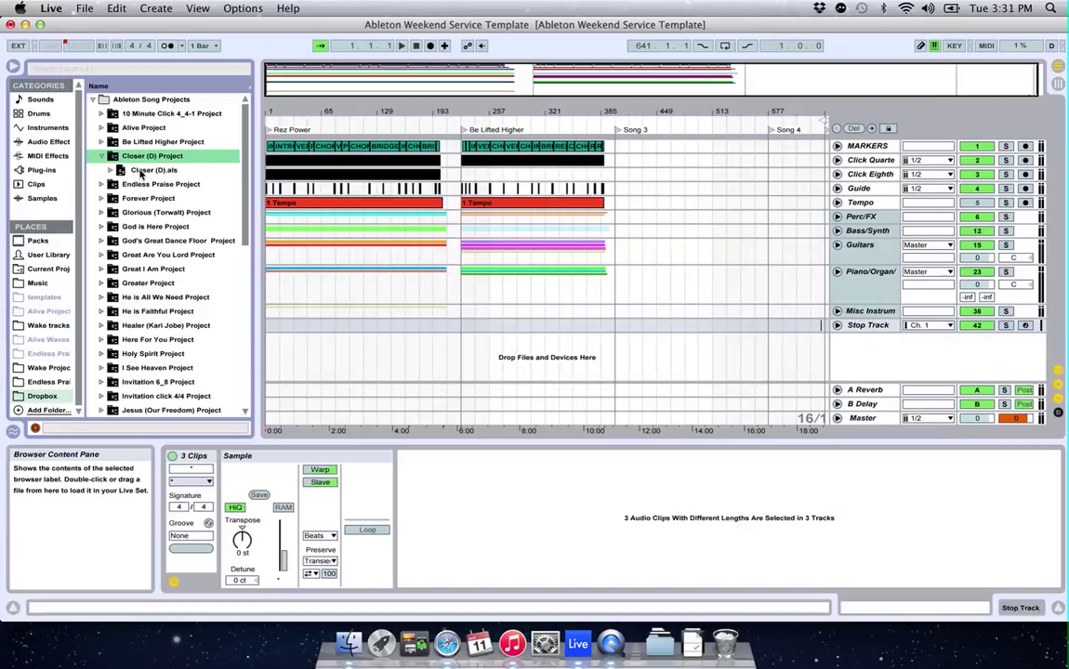
double_click(142, 171)
left_click_drag(324, 353, 687, 252)
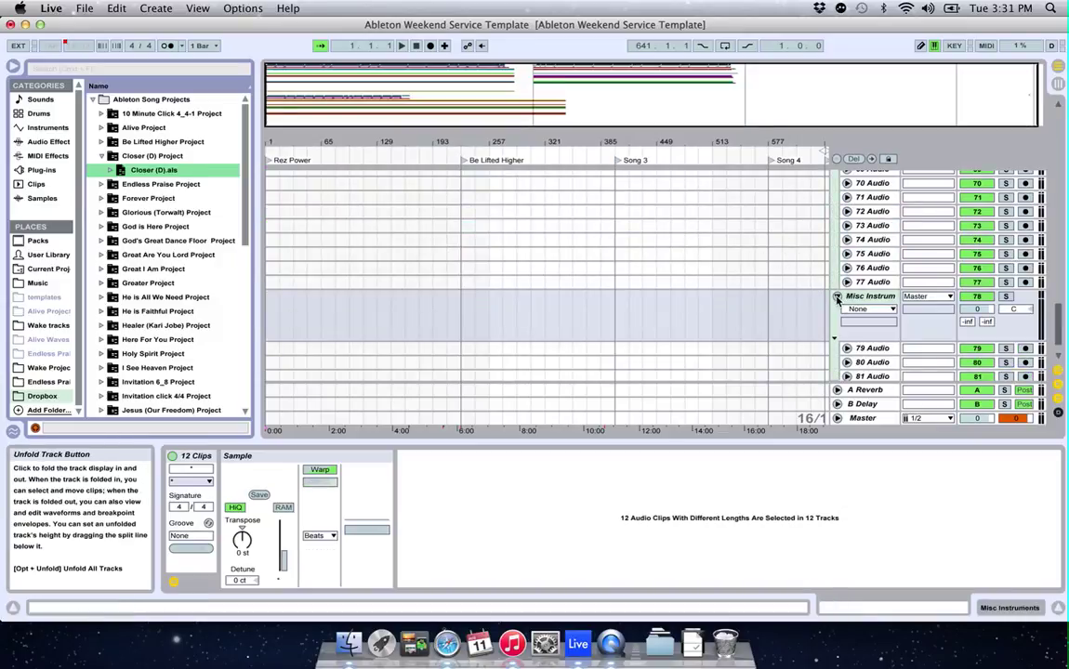
key("super+z")
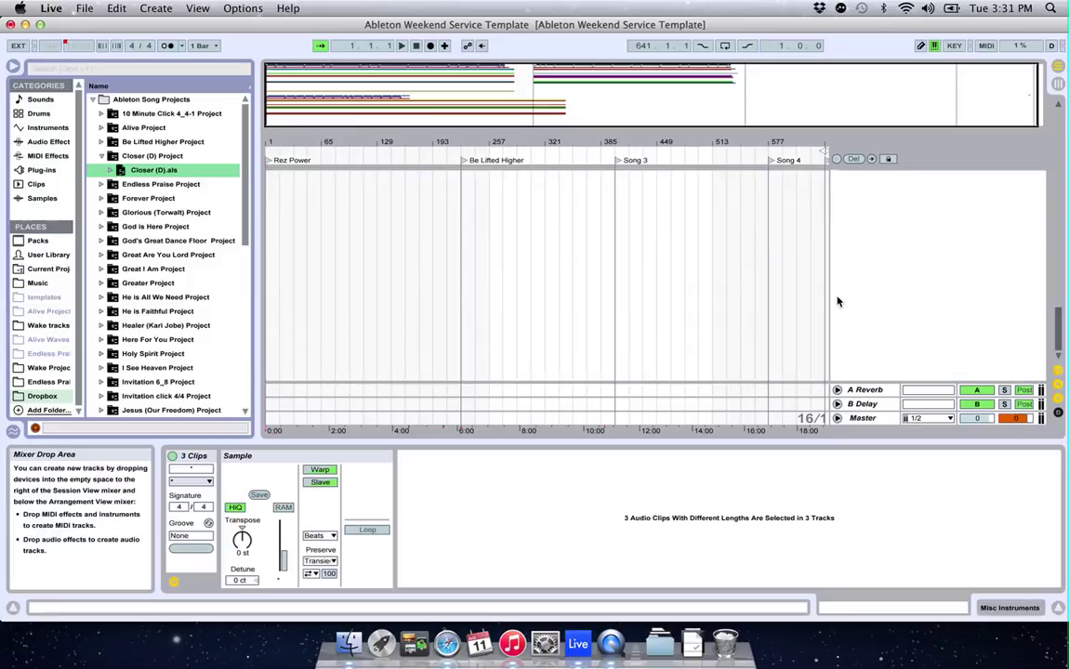
left_click_drag(1061, 330, 1063, 244)
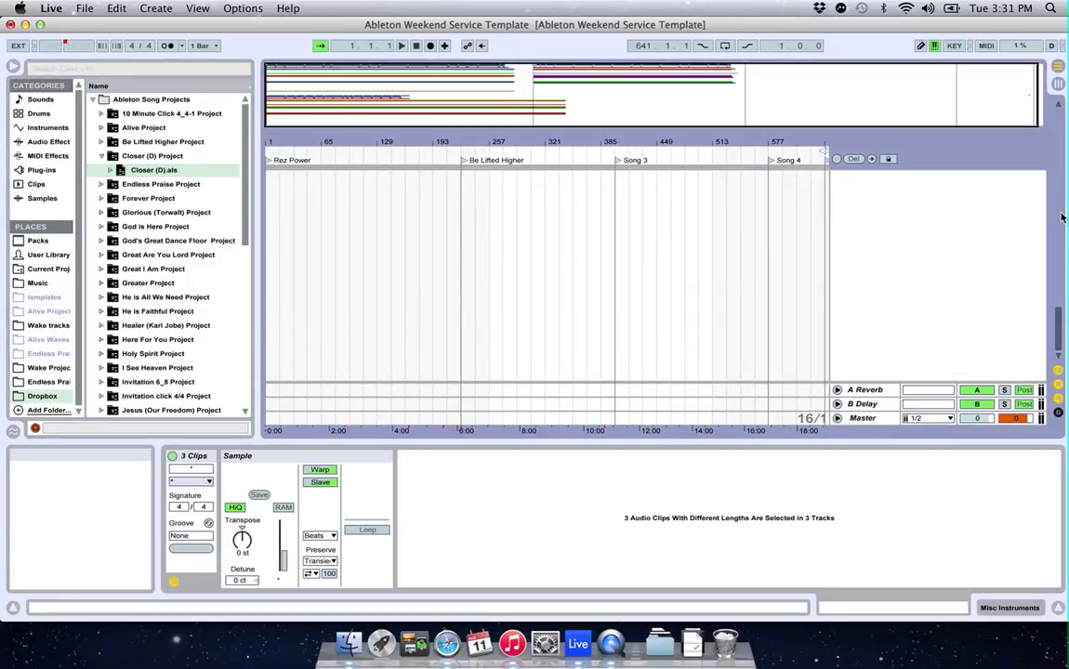
scroll(1060, 216, "up", 5)
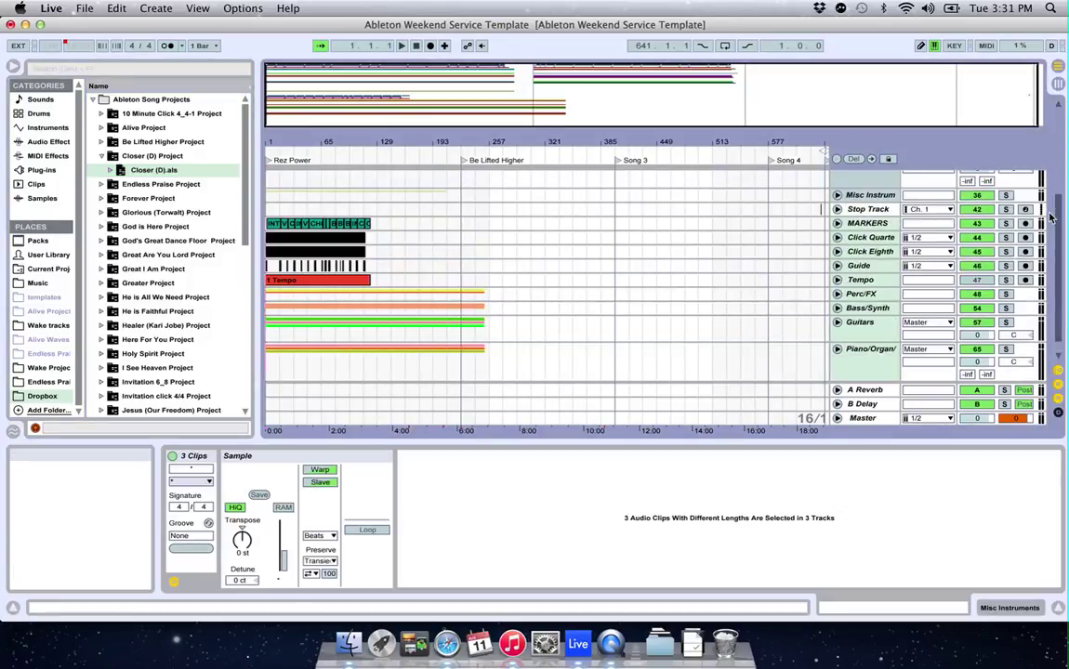
Extend the imported Closer (D) Tempo clip to bar 138 and copy all of that song's clips.
left_click(379, 278)
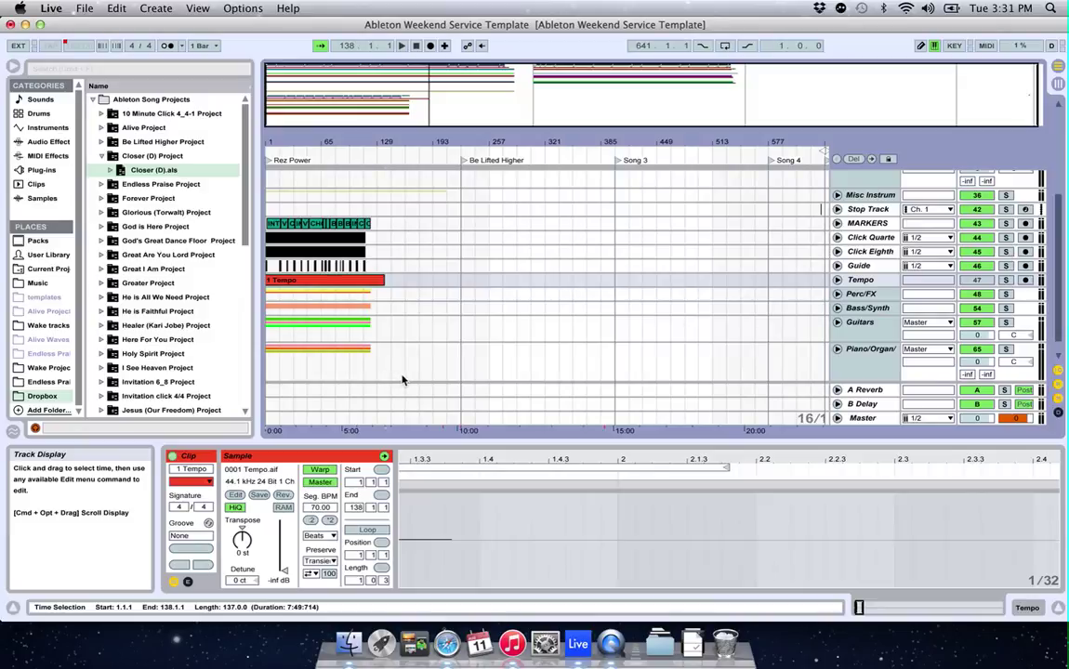
scroll(402, 380, "down", 1)
left_click_drag(388, 379, 247, 216)
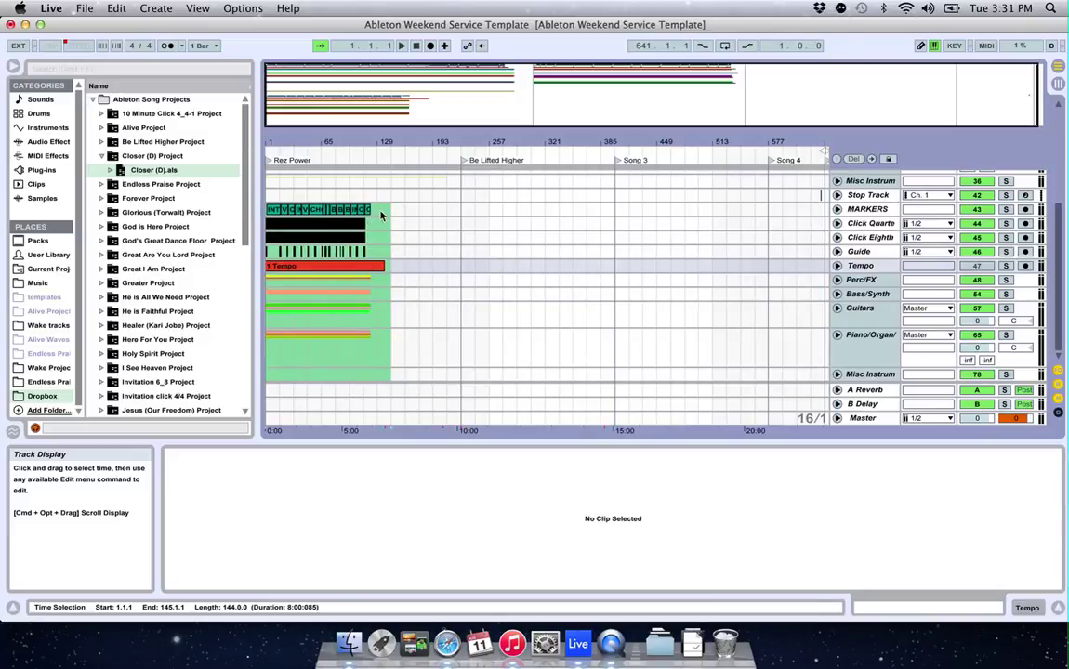
left_click(341, 207)
key("super+c")
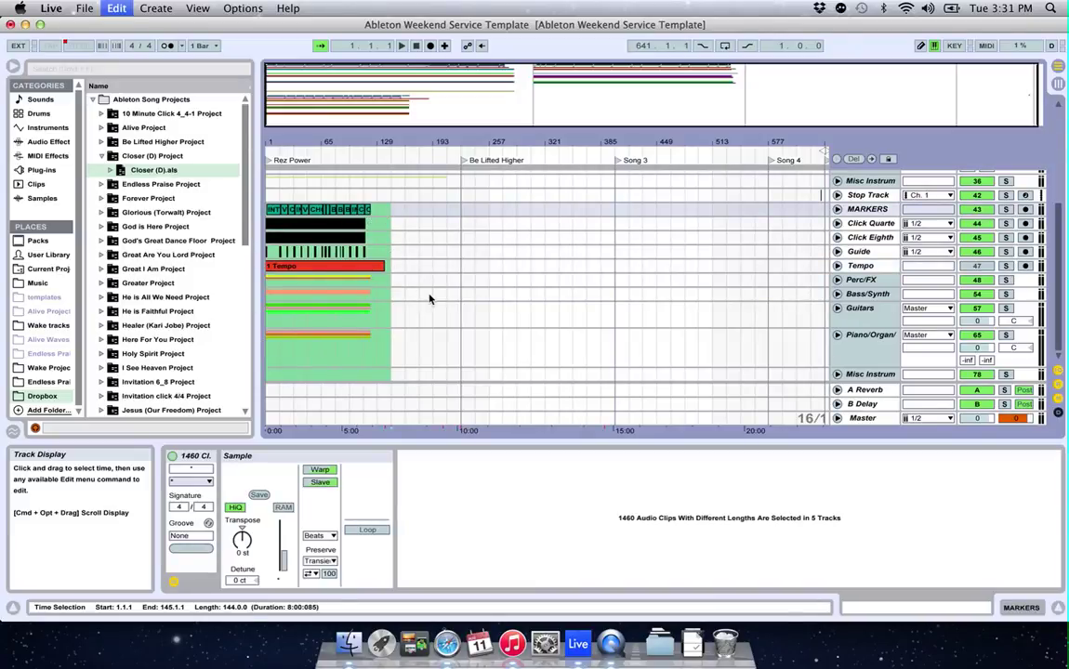
Paste the Closer (D) clips onto the template tracks at the Song 3 locator, bar 401.
scroll(539, 331, "up", 5)
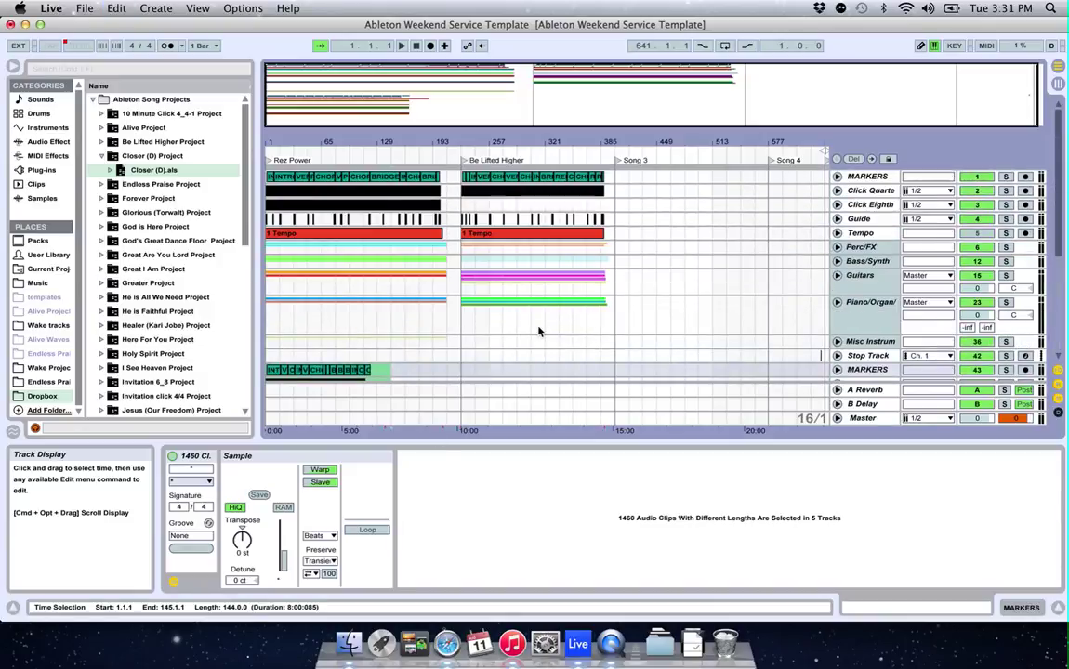
left_click(615, 179)
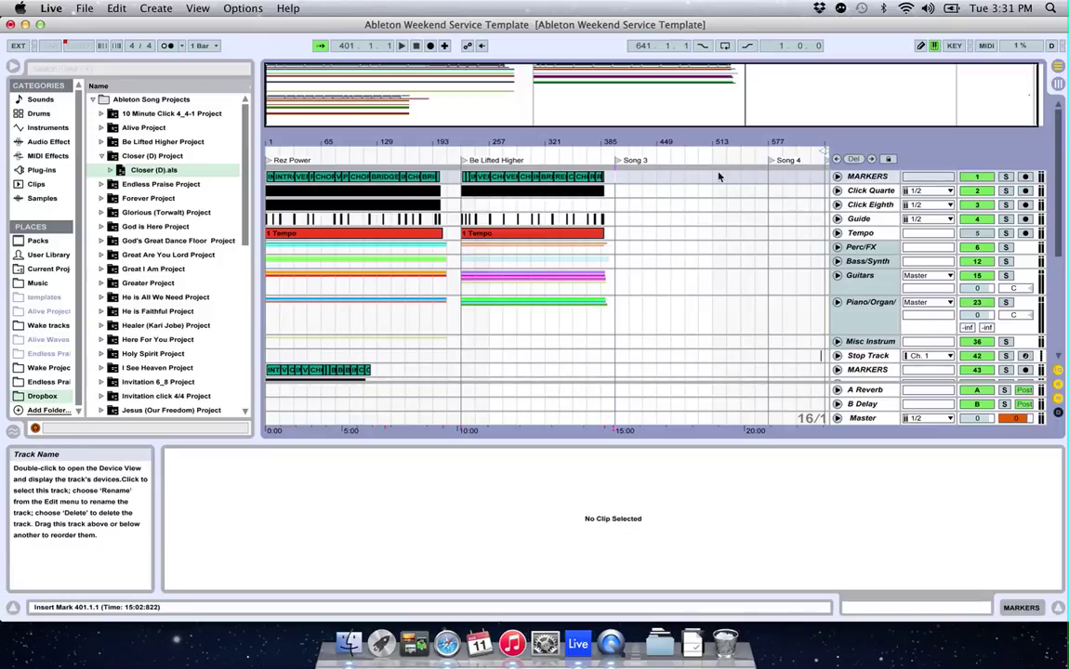
key("super+v")
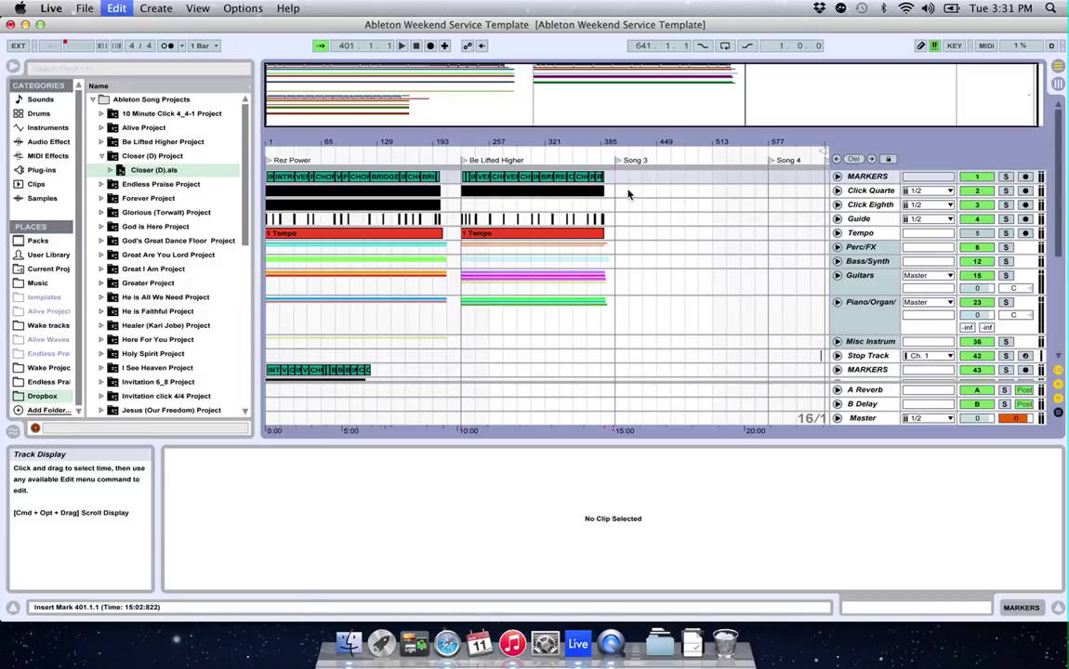
key("super+v")
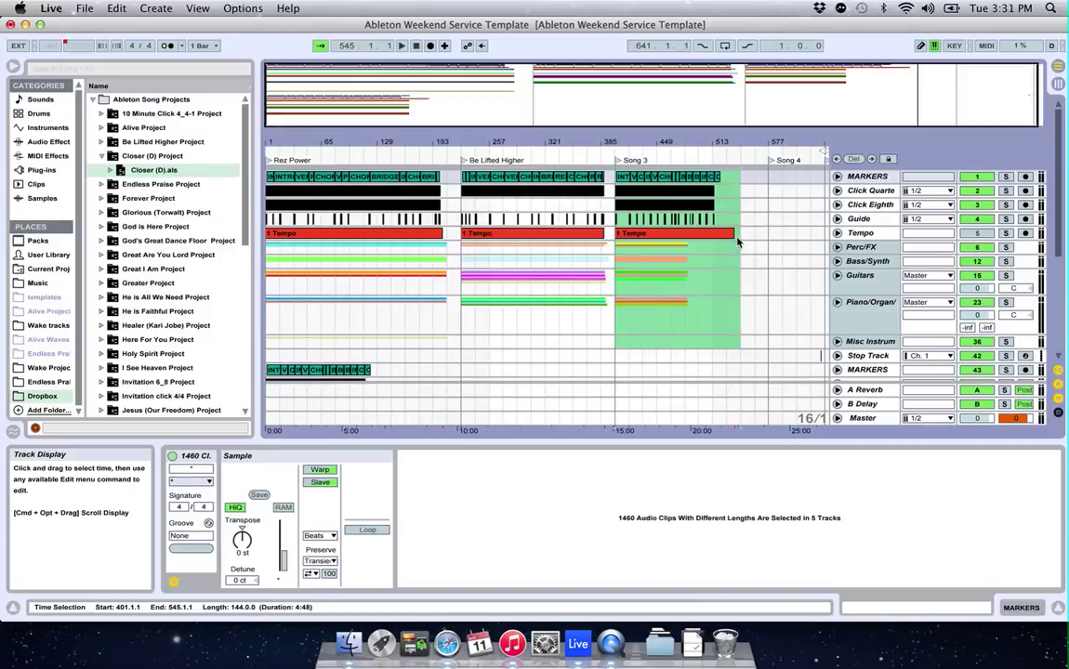
Shorten the Tempo clip under the Song 3 locator so it ends at bar 474.
left_click(741, 267)
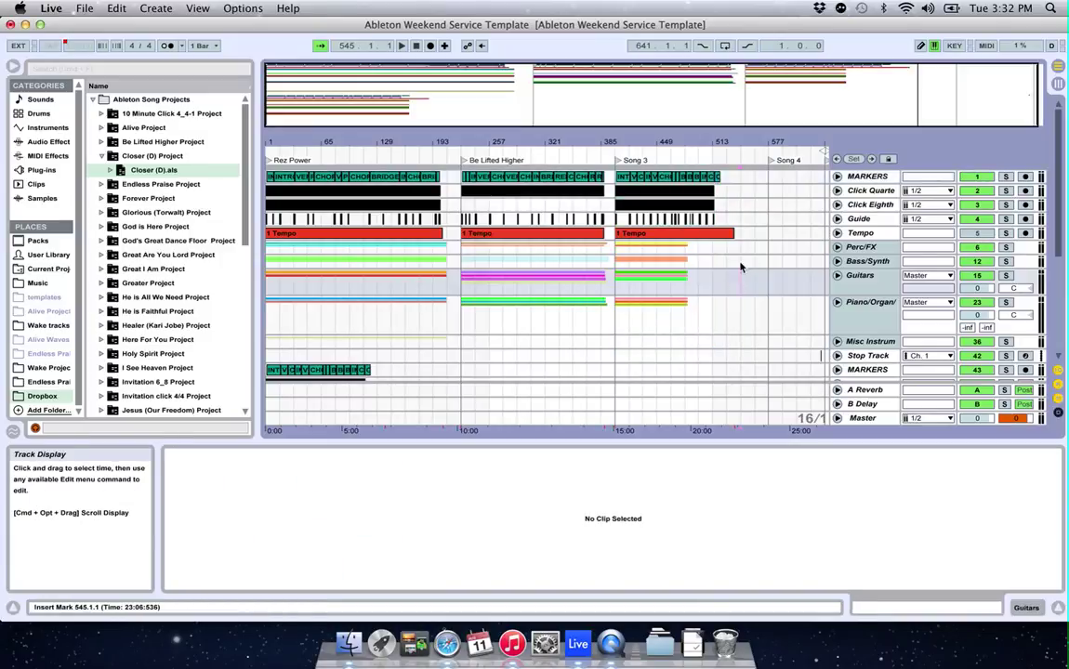
left_click(720, 234)
left_click_drag(734, 233, 720, 233)
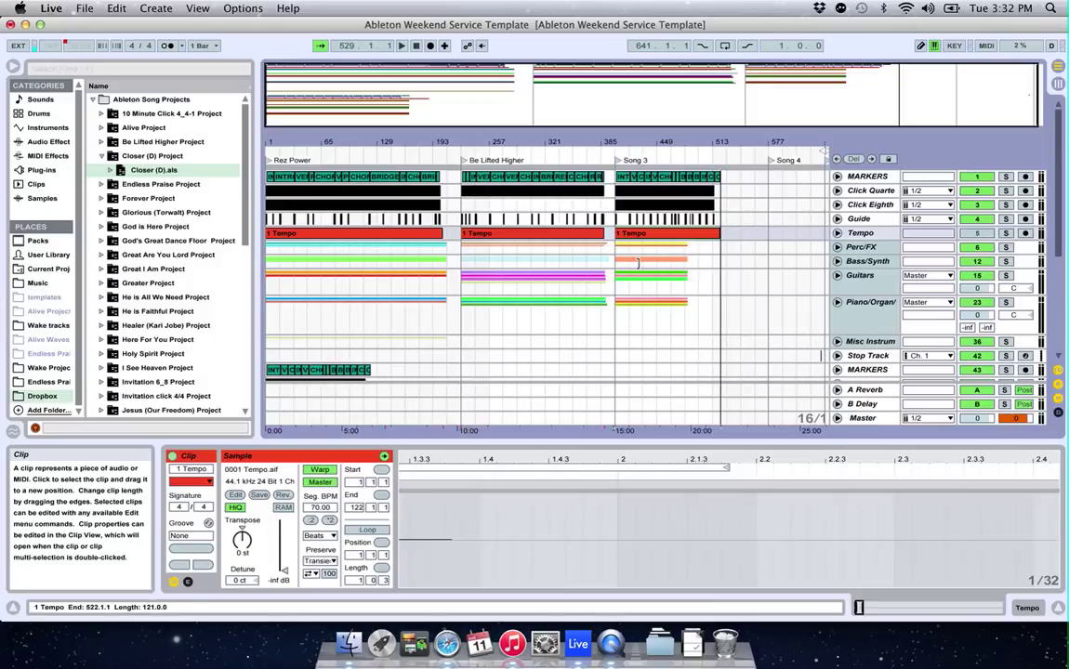
Delete the original imported Closer (D) clips and all of their tracks beneath the Stop Track.
scroll(649, 281, "down", 5)
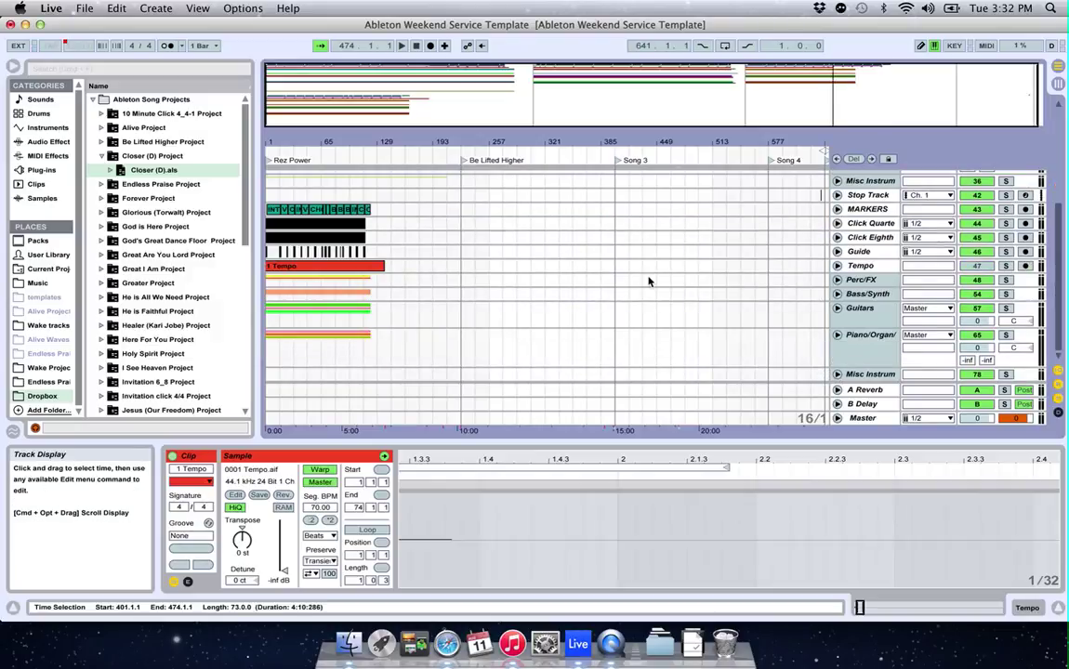
left_click_drag(409, 378, 215, 216)
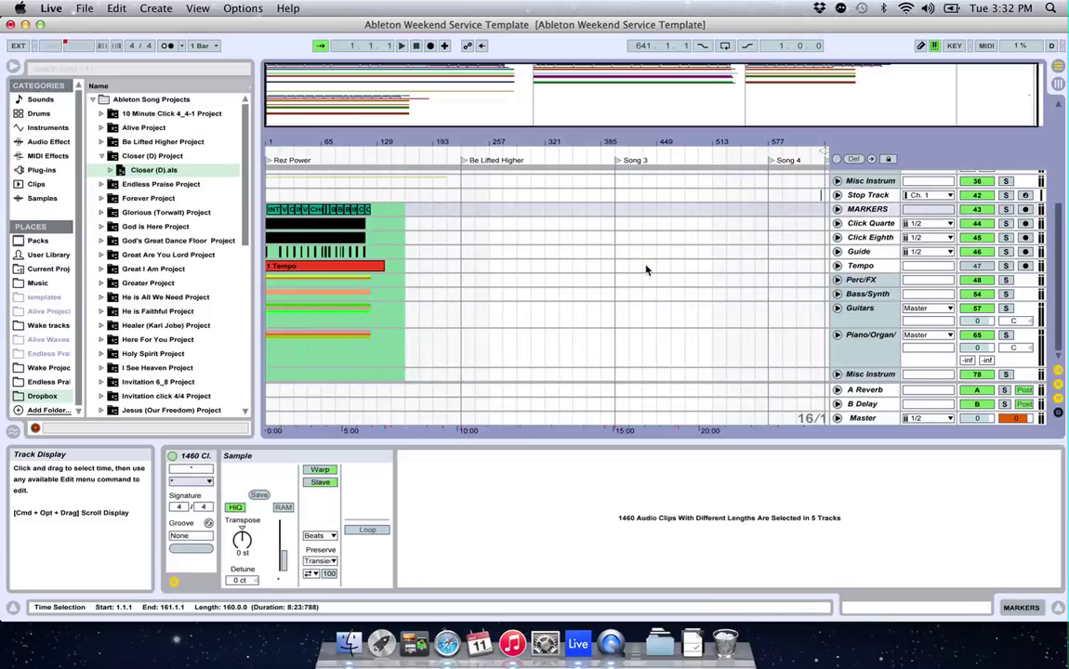
left_click(867, 210)
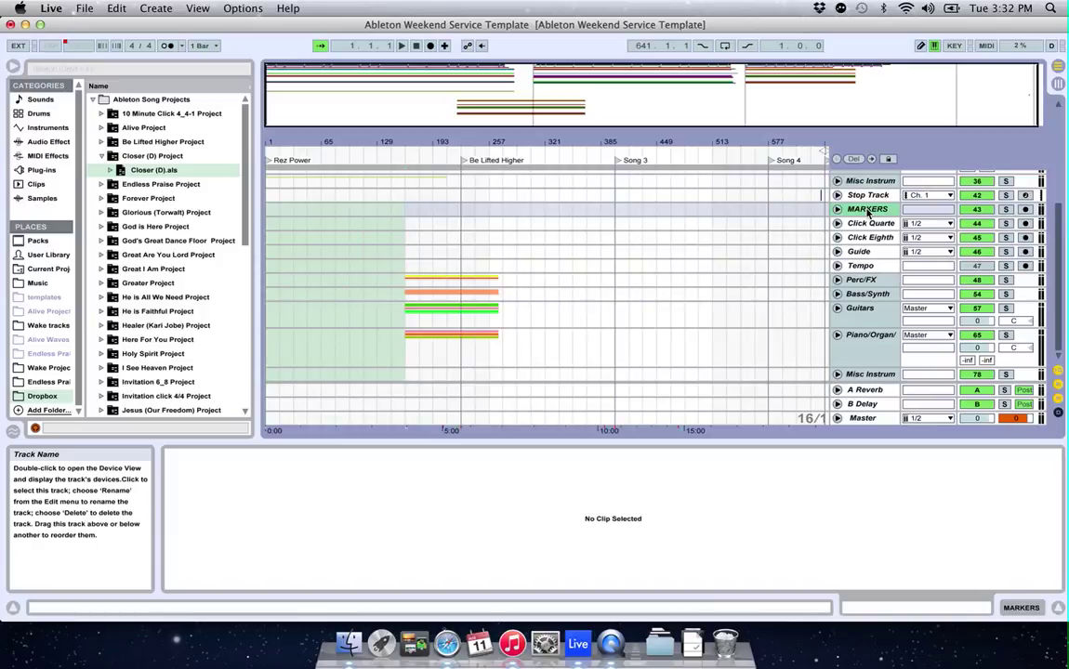
key("Delete")
key("Delete")
key("Delete")
key("Delete")
key("Delete")
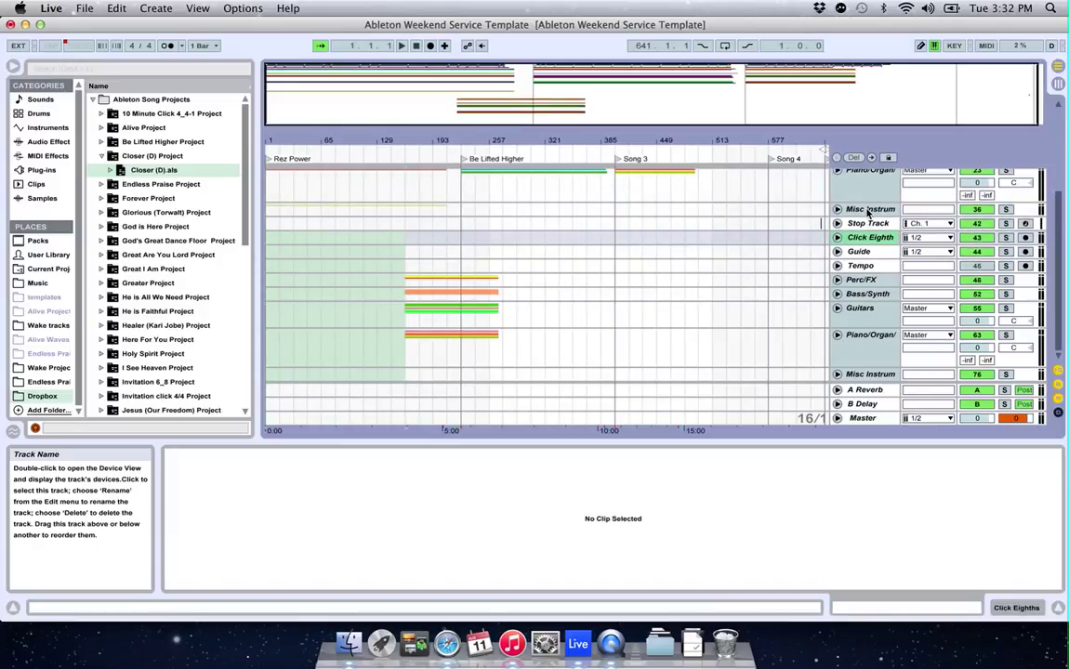
key("super+z")
key("super+z")
key("super+z")
key("super+z")
key("super+z")
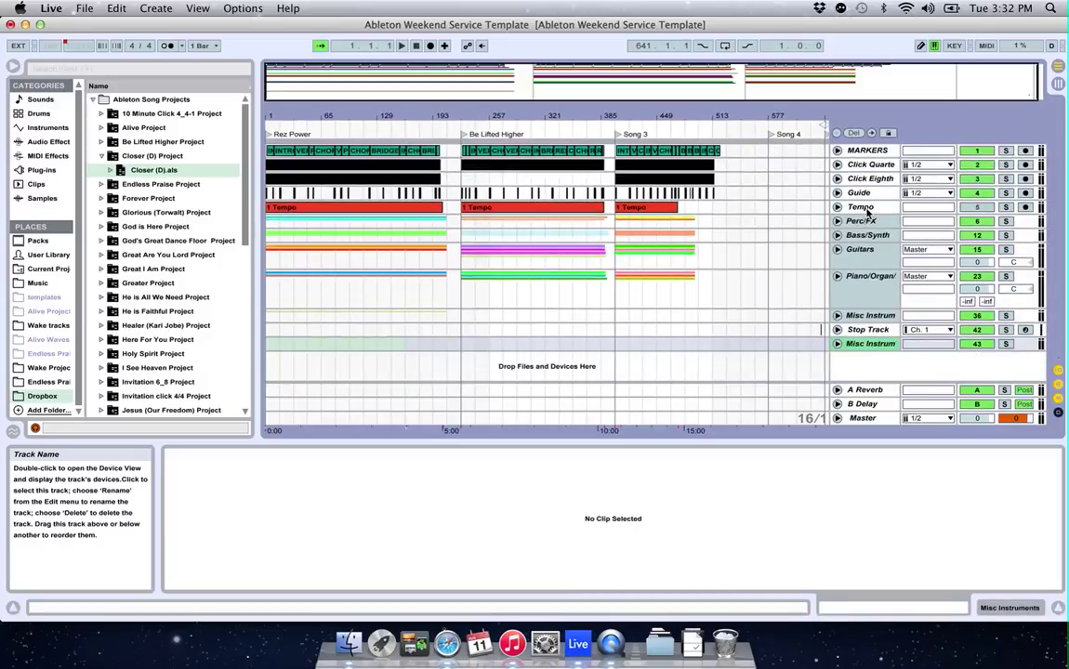
key("super+z")
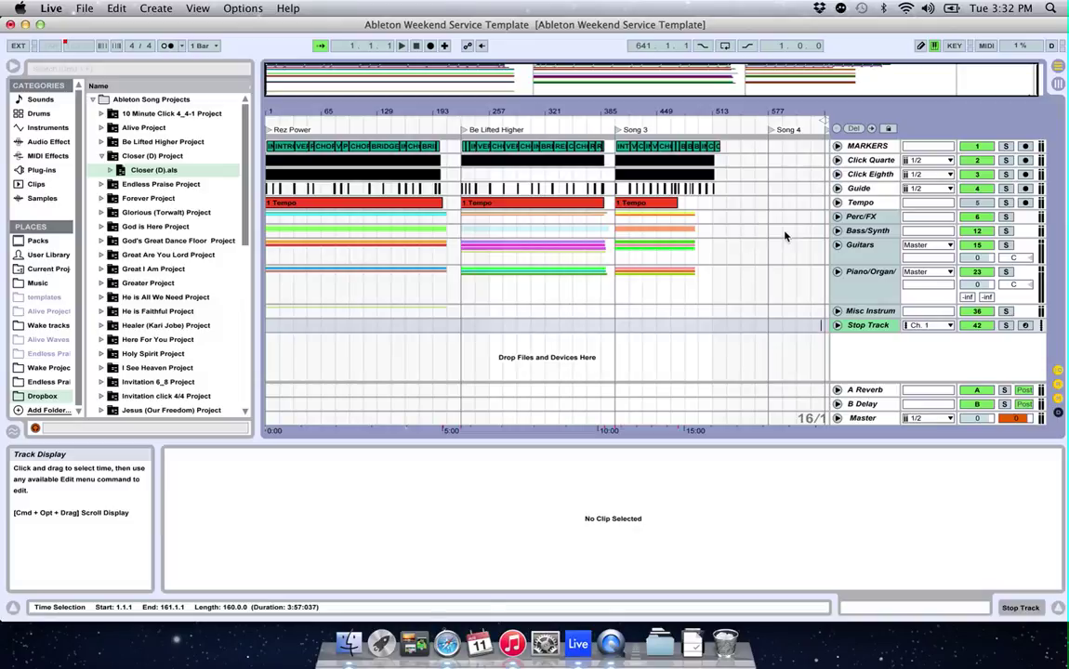
Extend the Closer song's Drums and Perc clips in the Perc/FX group to the end of their audio.
mouse_move(709, 89)
left_mouse_down()
mouse_move(710, 353)
mouse_move(551, 284)
left_mouse_up()
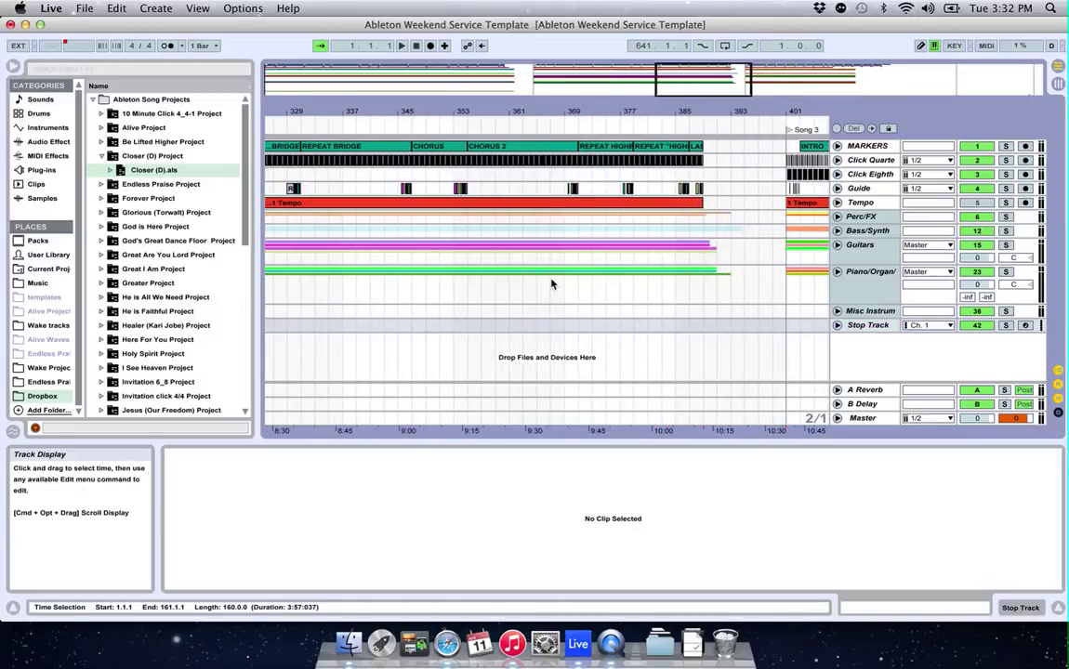
left_click(837, 216)
left_click_drag(349, 270, 628, 269)
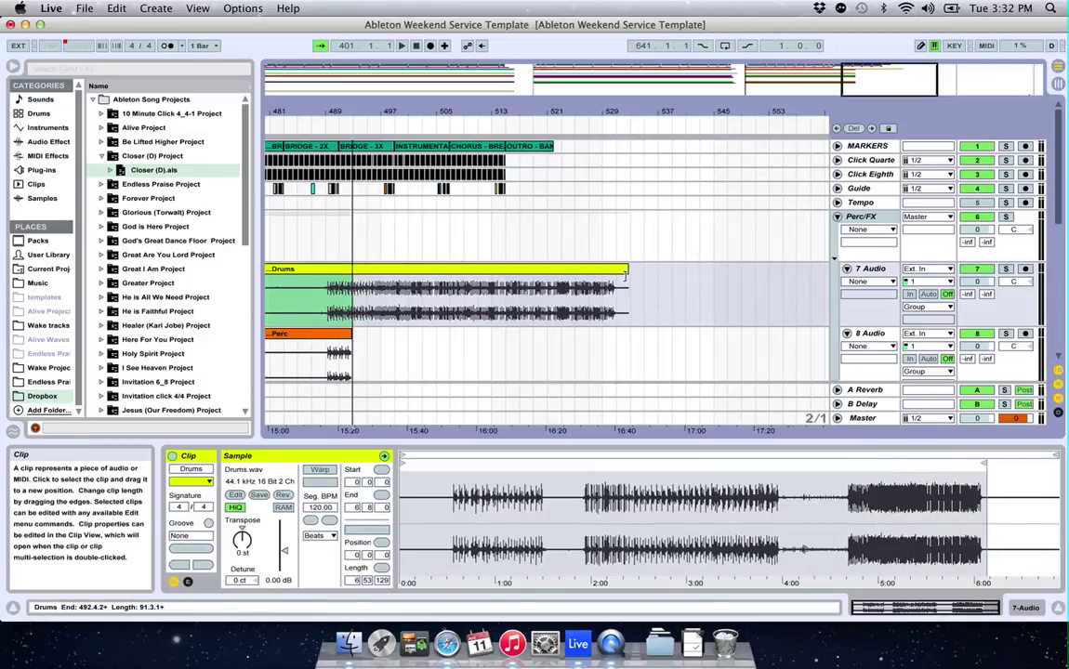
left_click_drag(353, 346, 640, 345)
scroll(639, 345, "down", 5)
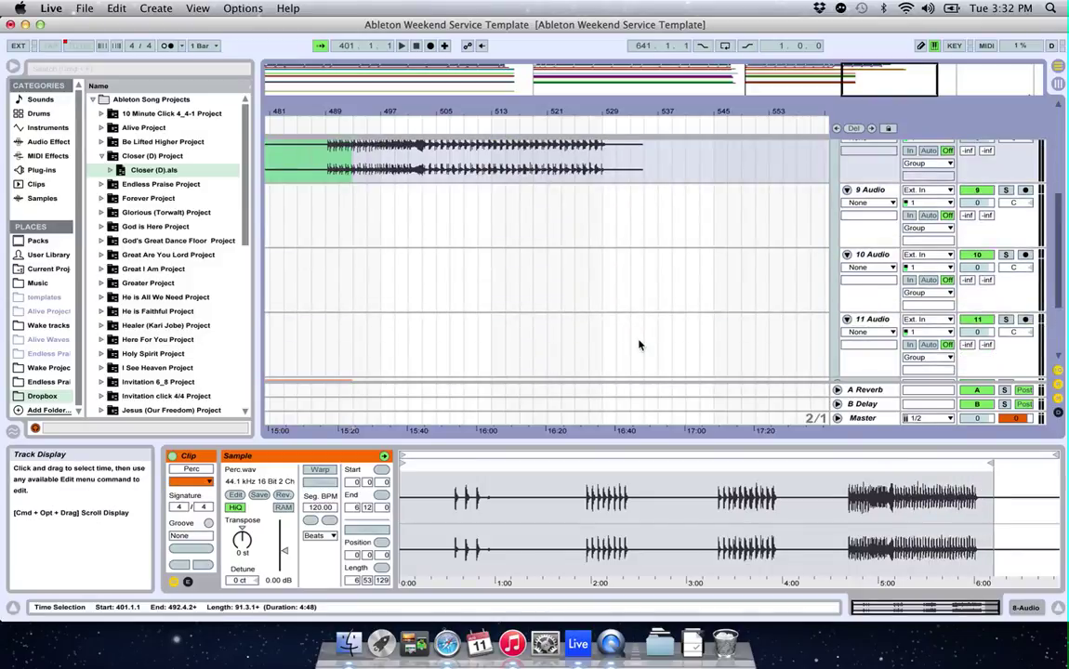
scroll(843, 241, "up", 5)
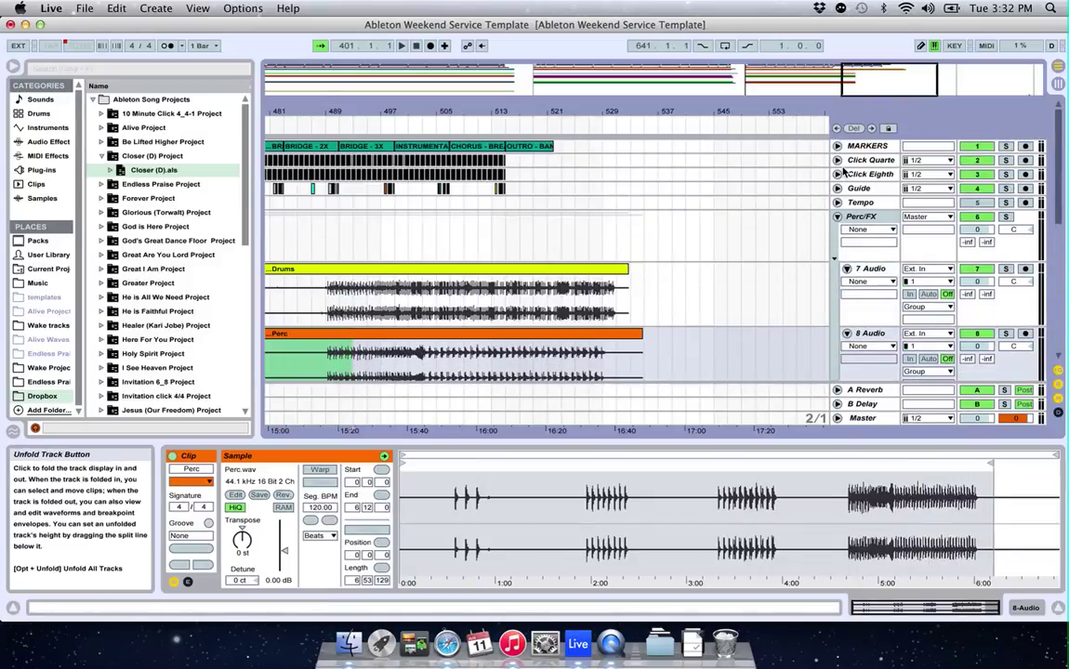
left_click(838, 218)
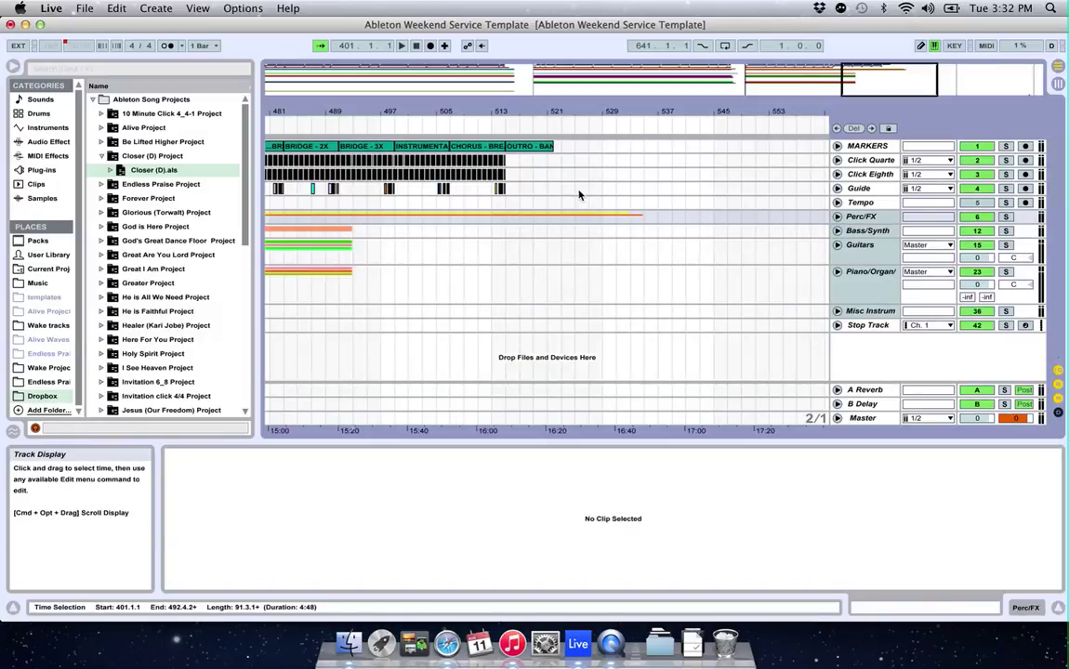
Delete the unused Song 4 locator at bar 577 and rename the Song 3 locator to Closer.
scroll(687, 184, "right", 5)
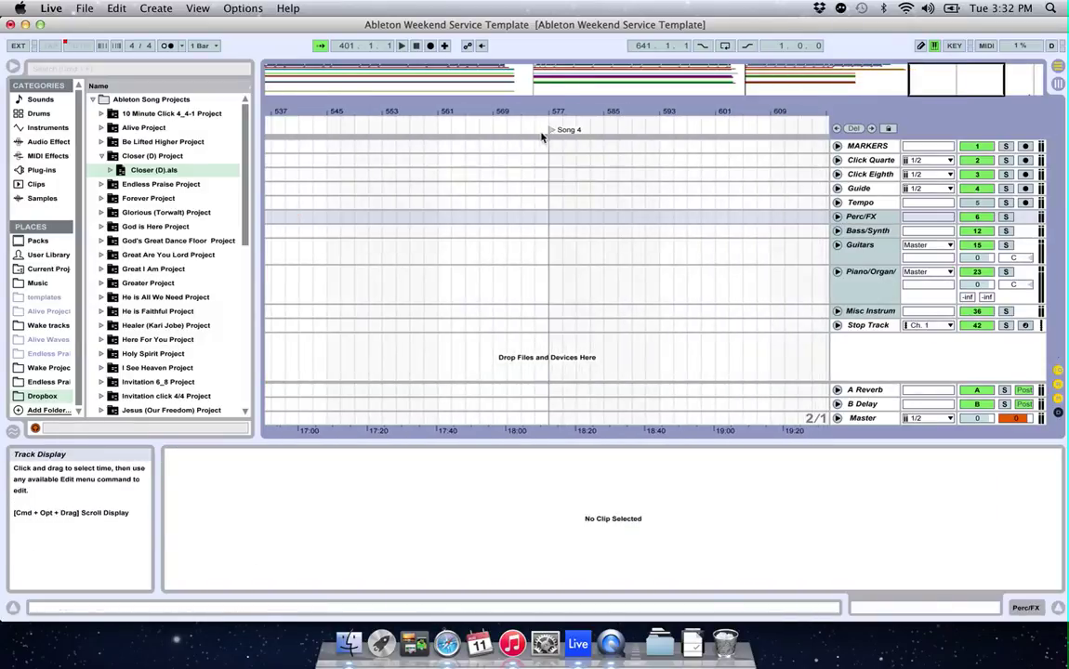
key("Delete")
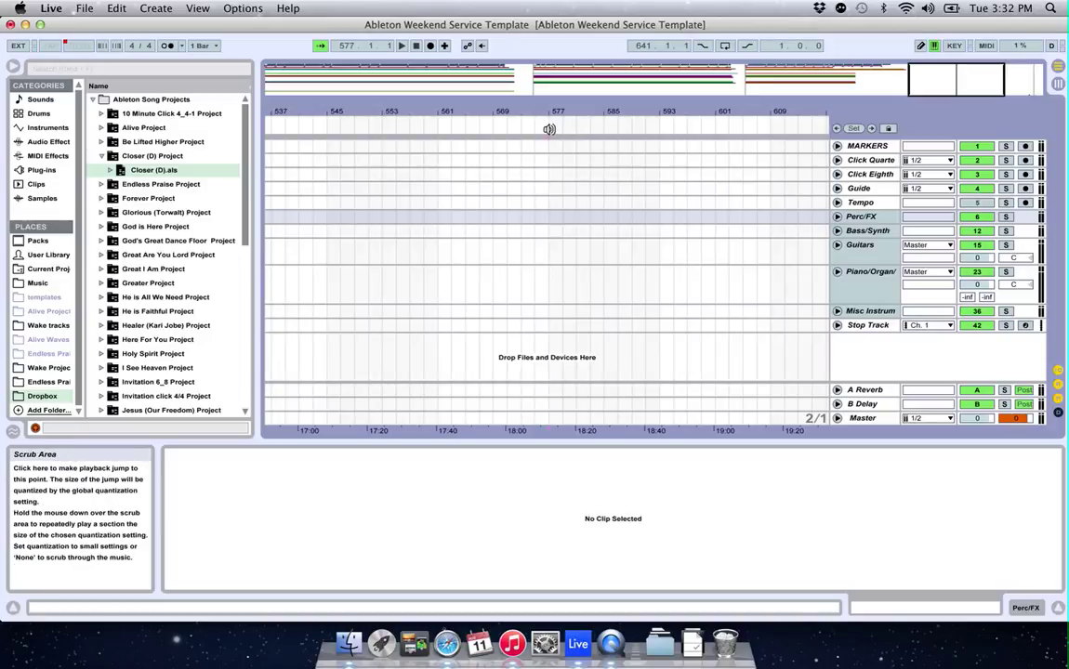
scroll(549, 235, "left", 1)
scroll(549, 235, "left", 5)
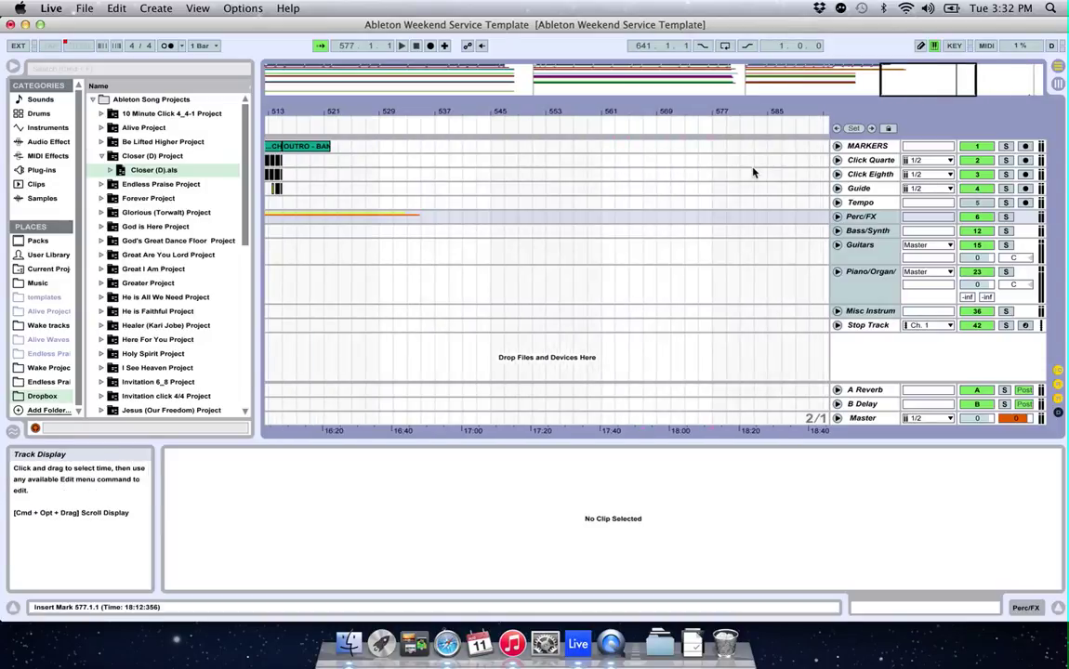
scroll(454, 276, "left", 5)
scroll(463, 282, "left", 8)
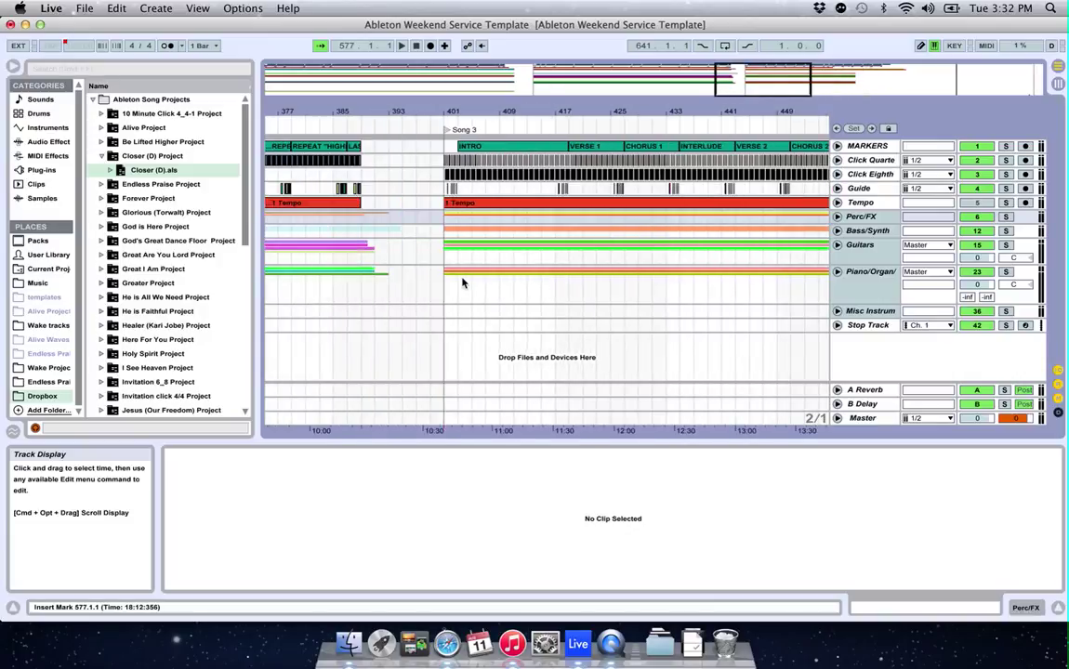
left_click(493, 135)
key("super+r")
type("C")
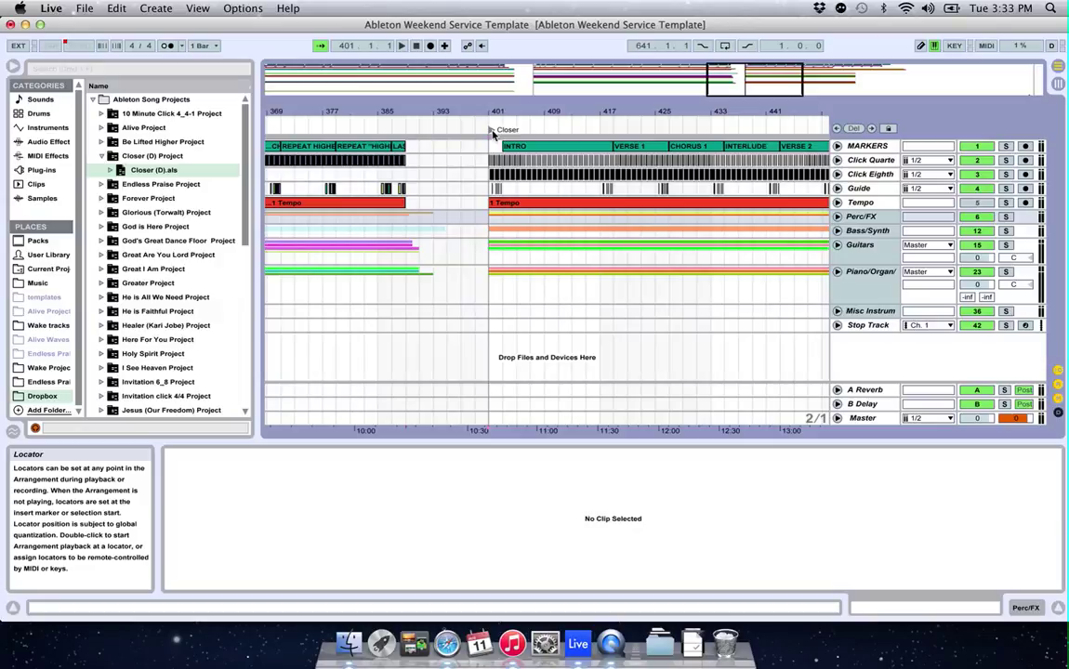
Jump through the song locators from Rez Power to Invitation, and play from bar 633 to test the Stop Track clip.
key("Home")
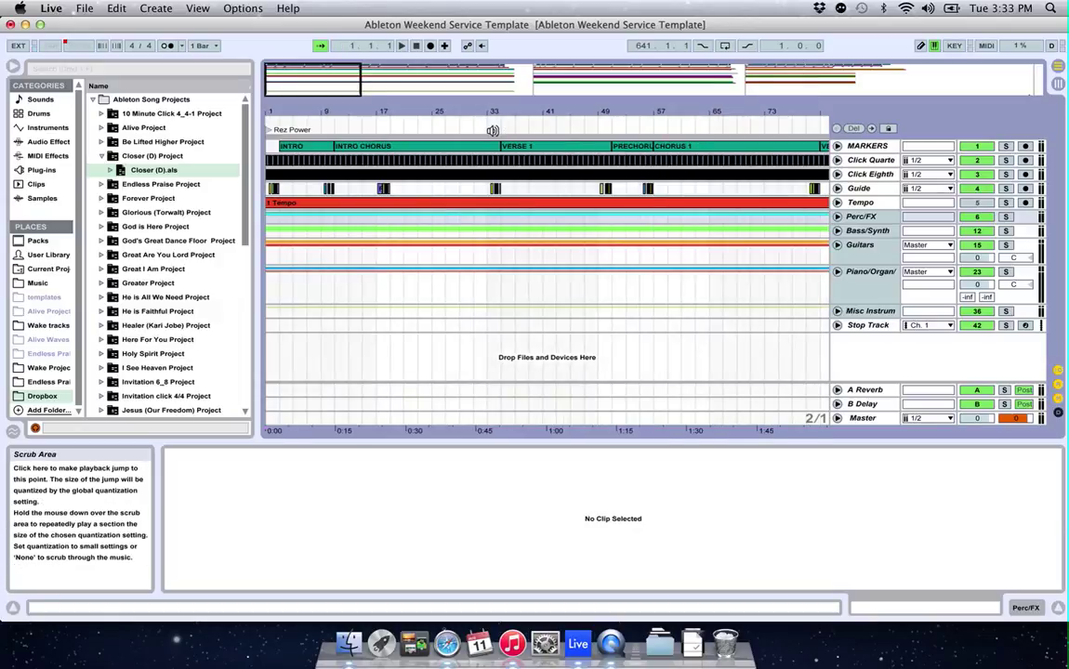
scroll(482, 197, "right", 15)
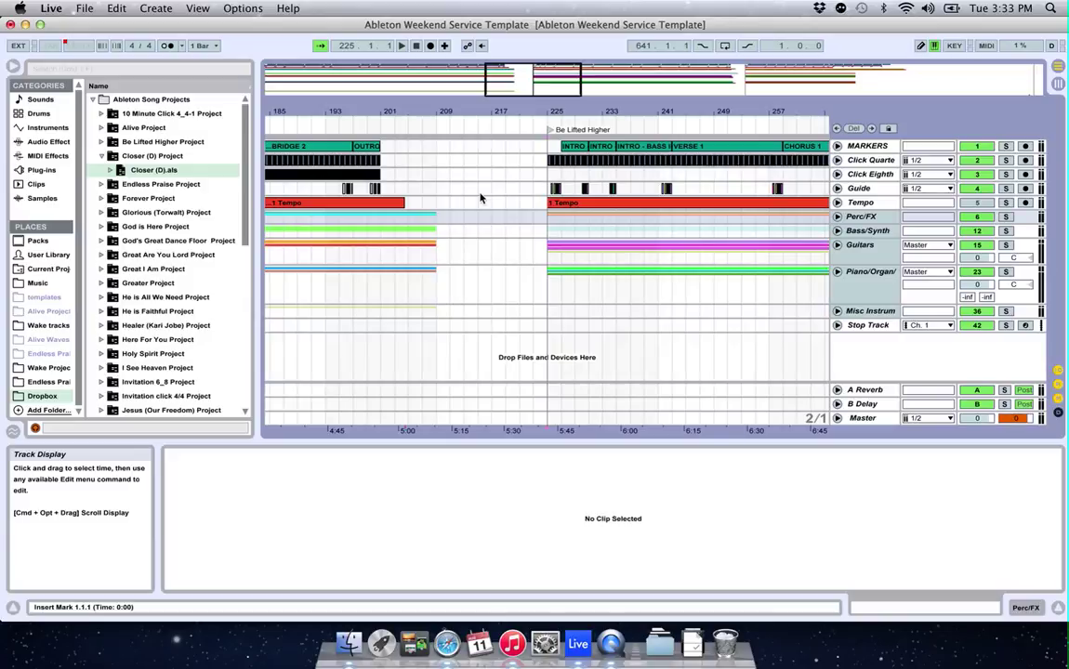
key("Right")
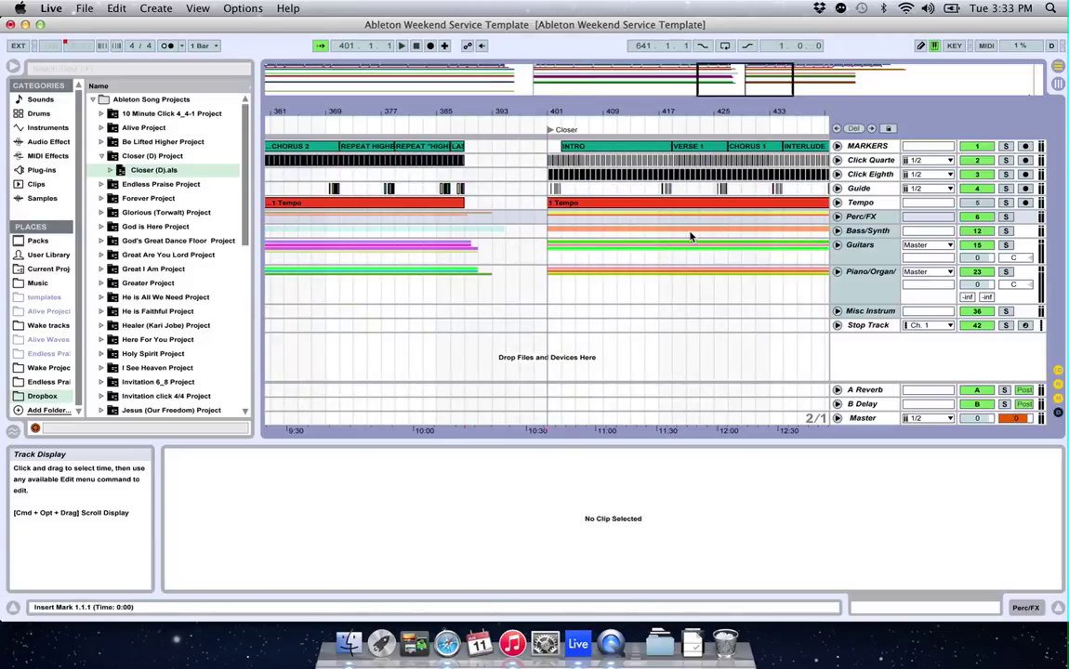
key("Right")
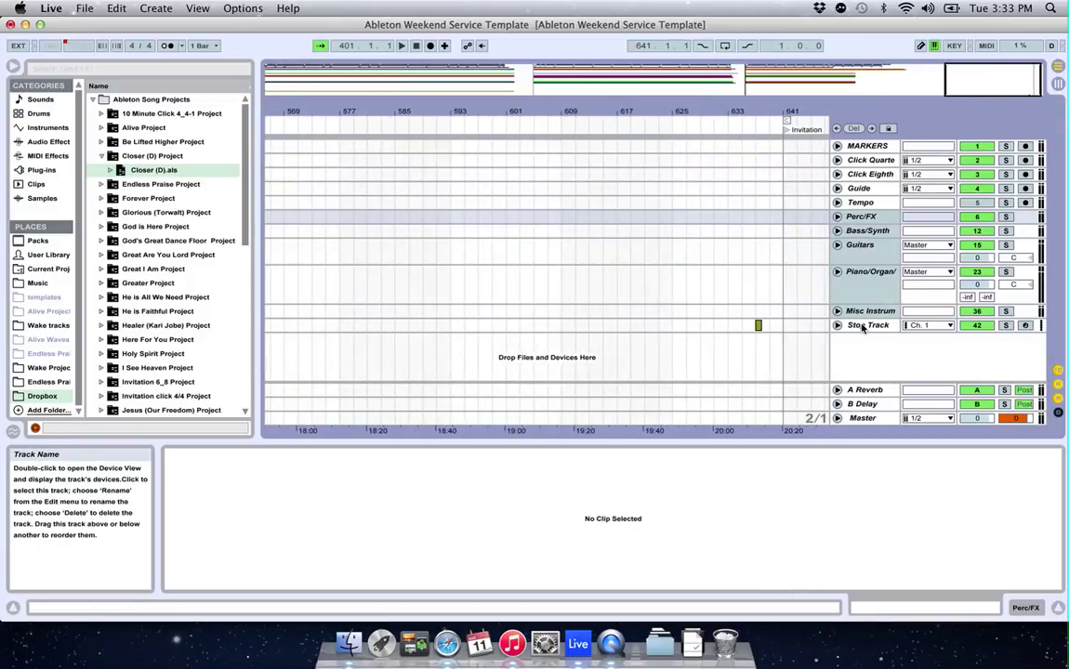
left_click(731, 313)
key("space")
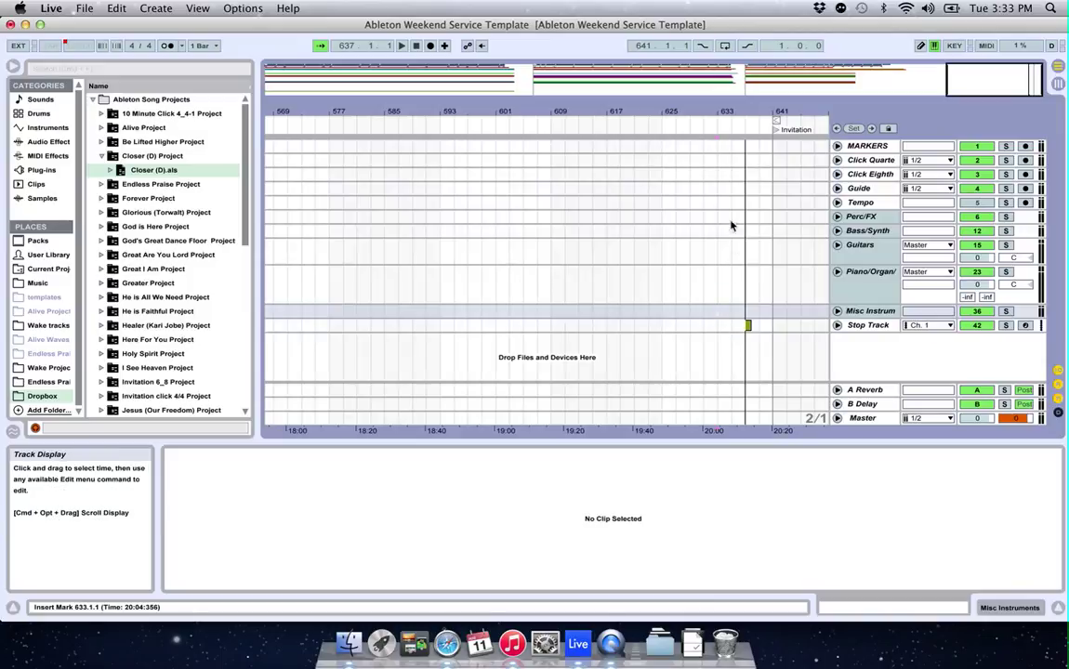
Examine the gaps between the songs and the Stop Track clip placed before the Invitation locator.
scroll(538, 336, "left", 13)
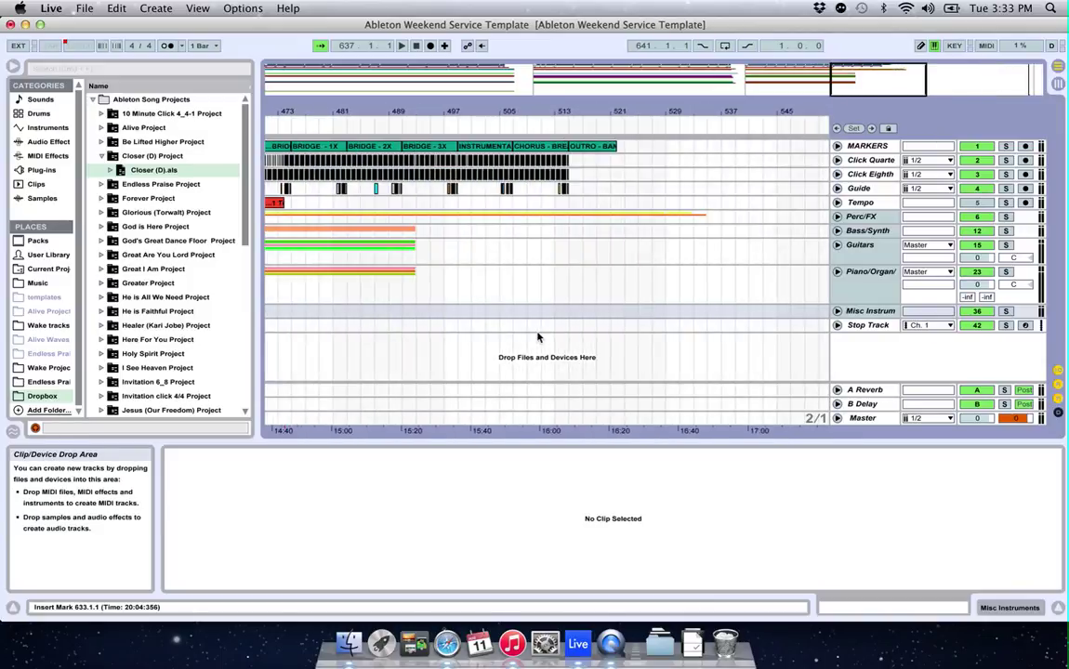
scroll(539, 337, "left", 5)
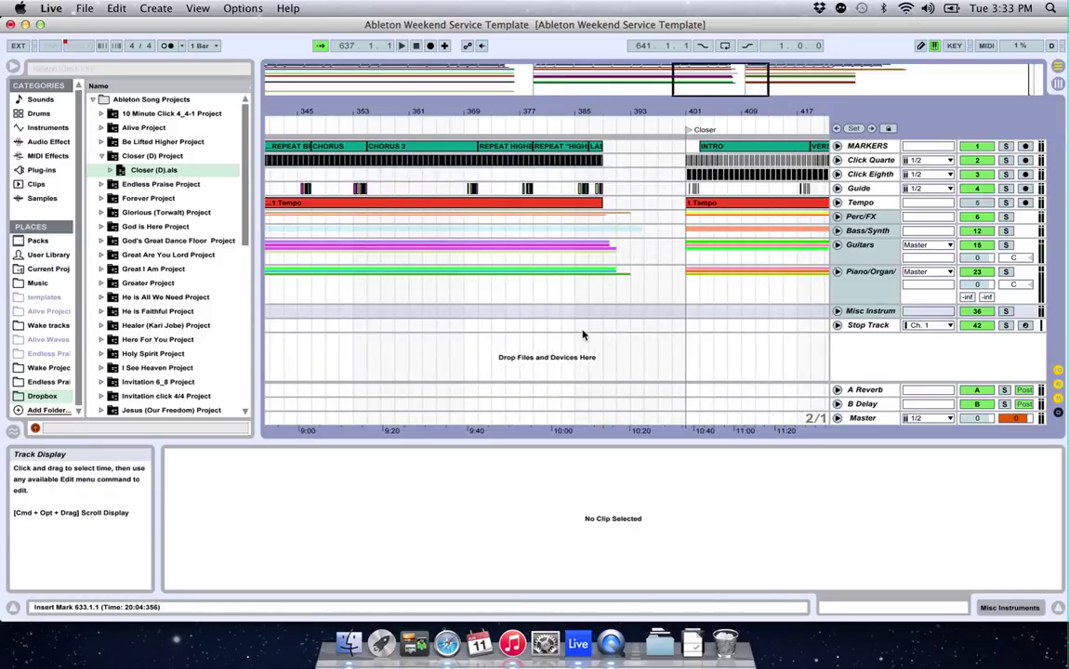
scroll(583, 334, "right", 10)
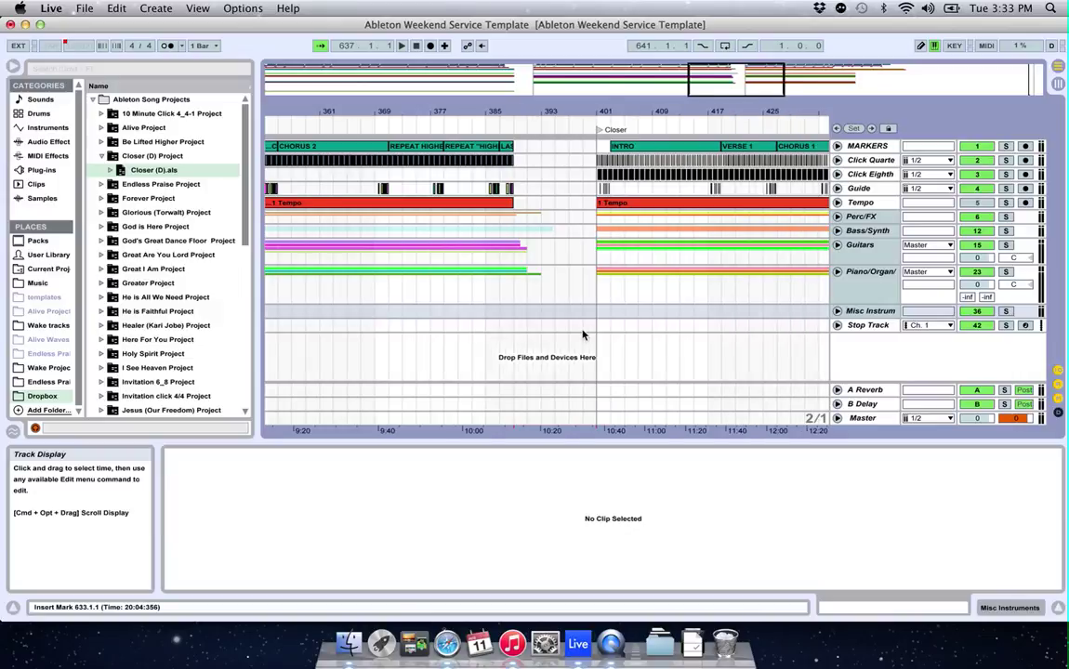
scroll(583, 335, "left", 10)
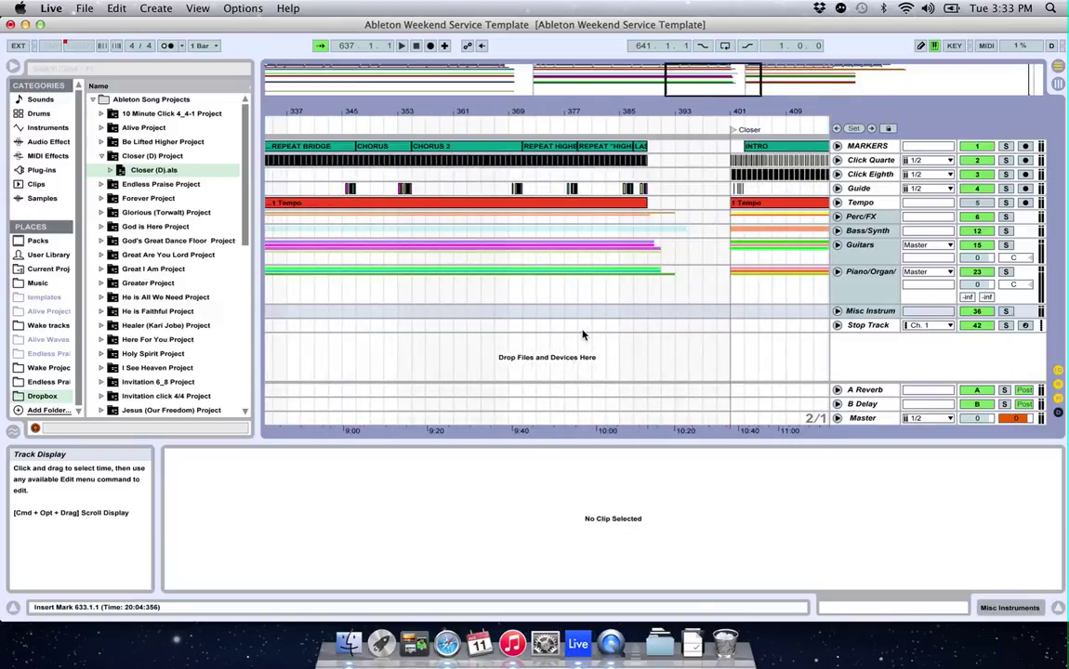
scroll(681, 298, "right", 5)
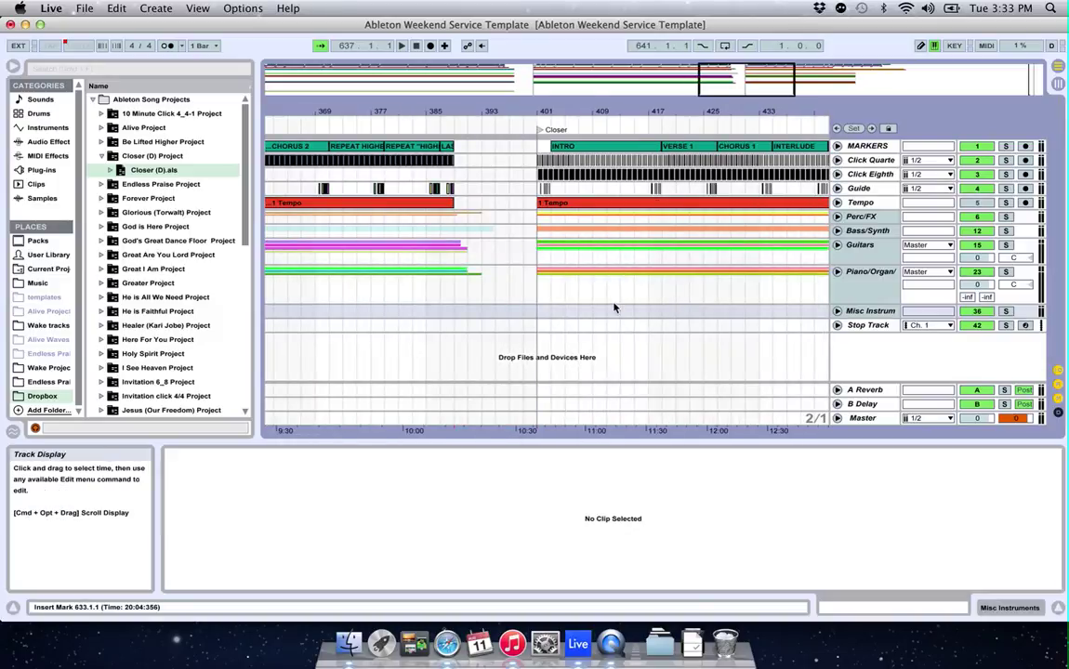
scroll(804, 319, "right", 20)
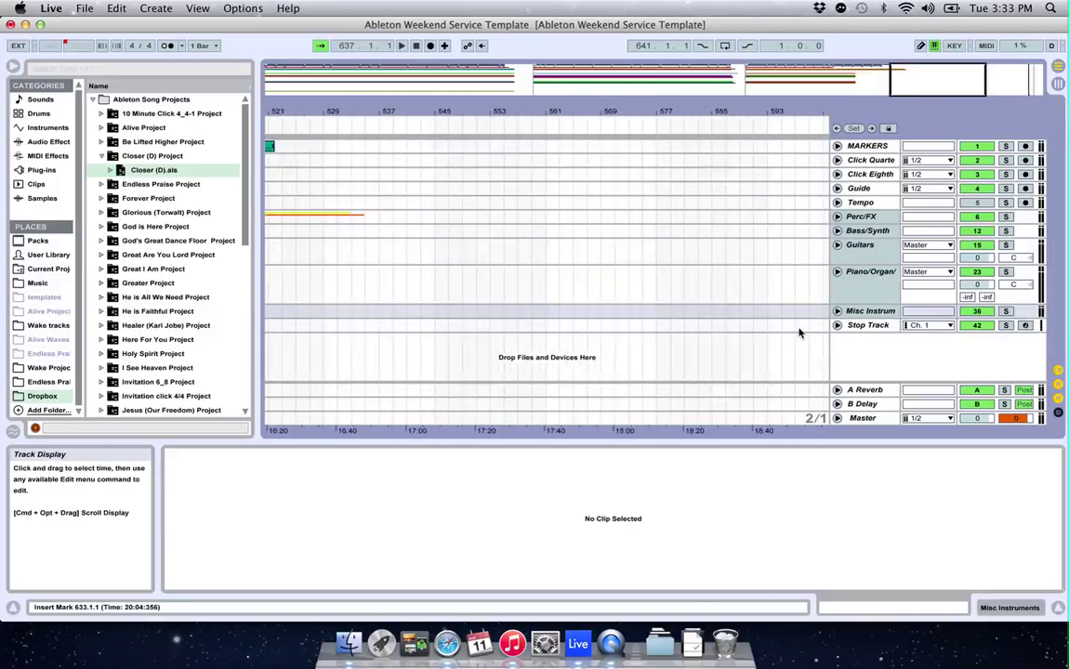
scroll(800, 331, "right", 2)
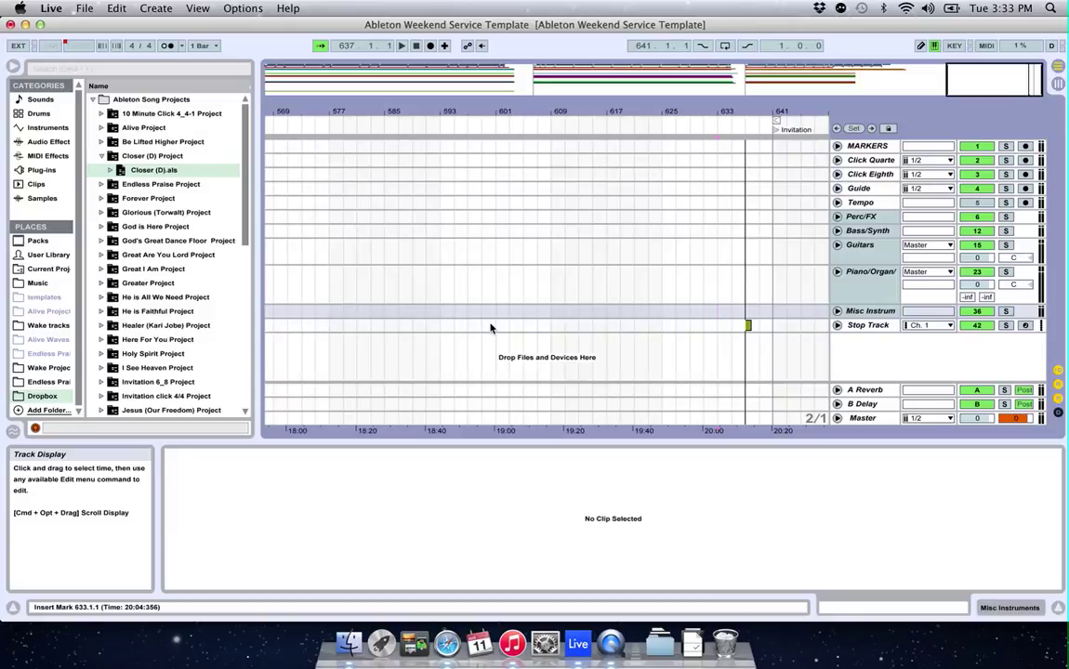
scroll(493, 329, "left", 20)
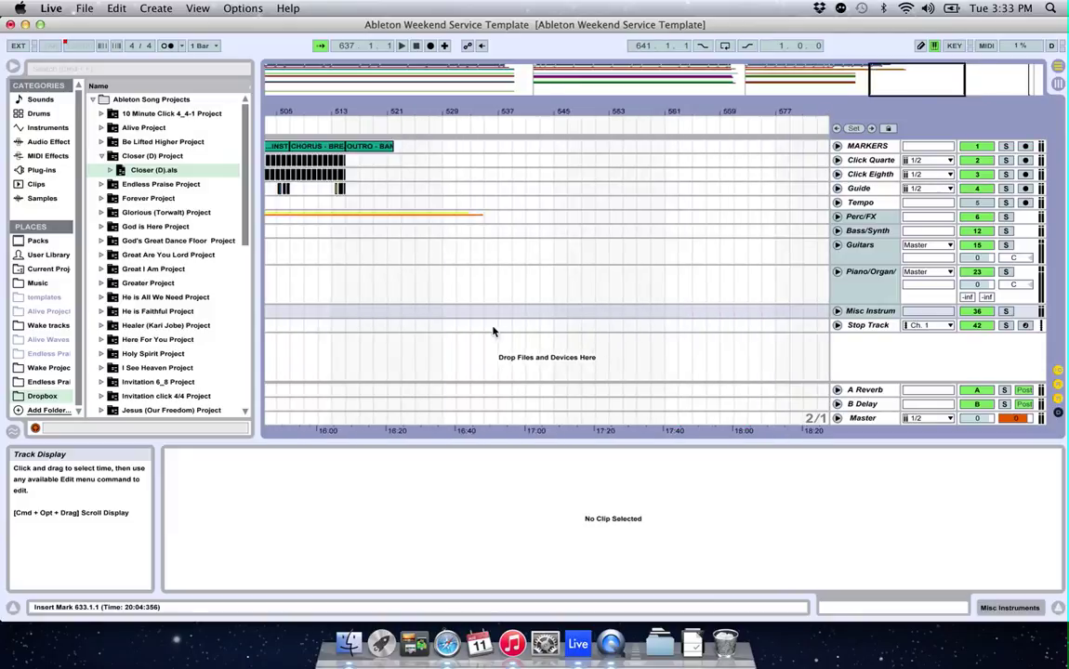
scroll(493, 329, "left", 8)
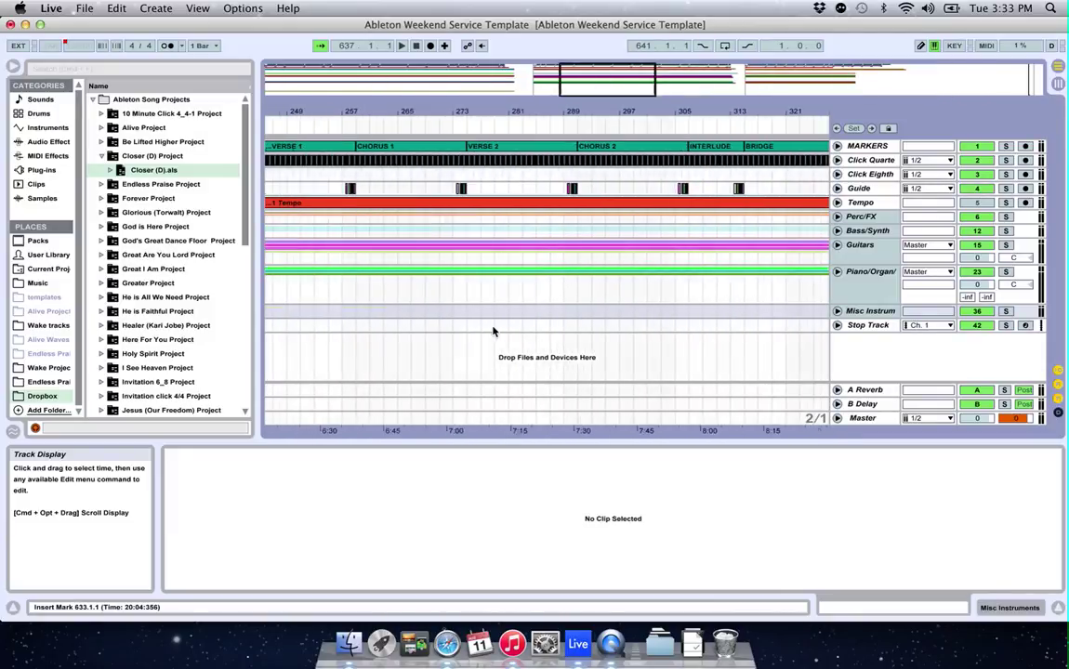
scroll(493, 329, "left", 10)
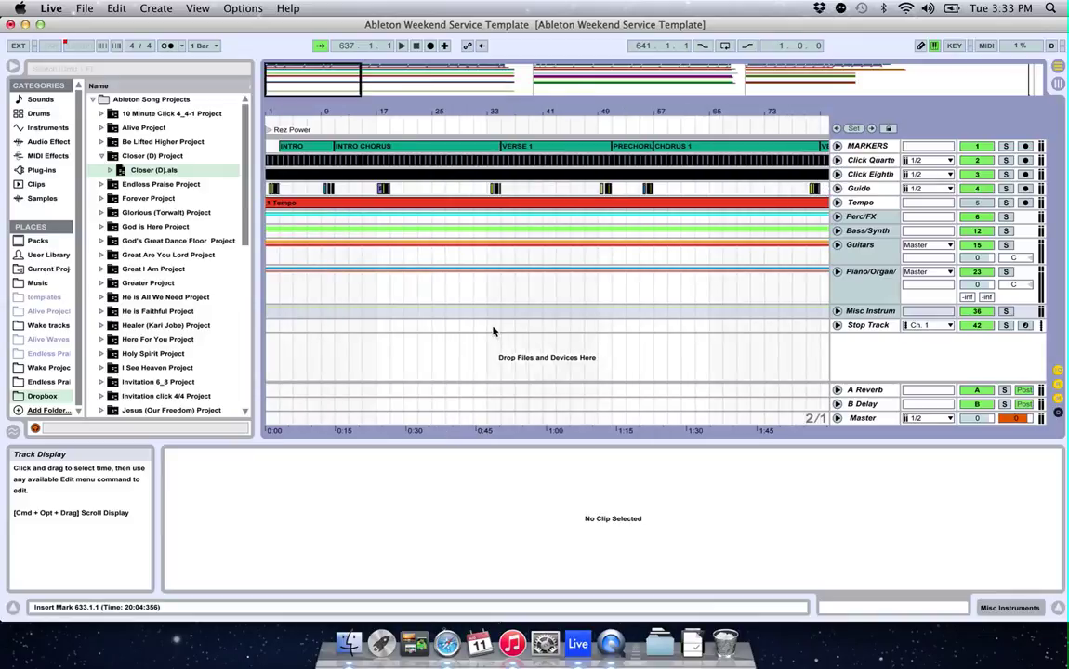
Import Invitation click 4/4.als from the Invitation click 4/4 Project as new tracks beneath the Stop Track.
left_click(103, 158)
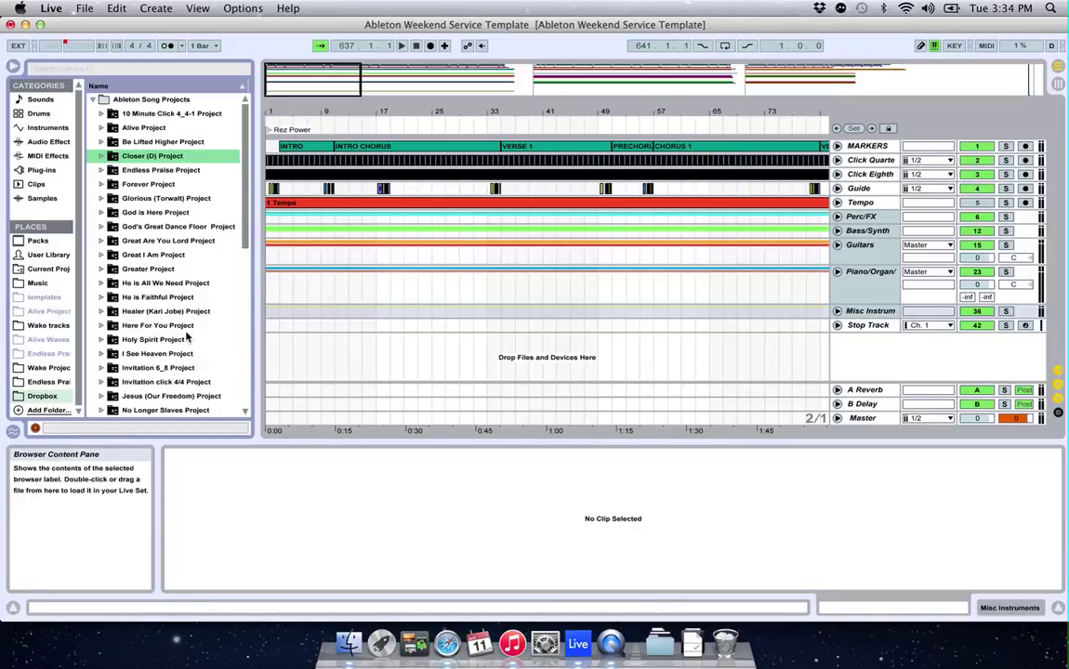
scroll(187, 340, "down", 5)
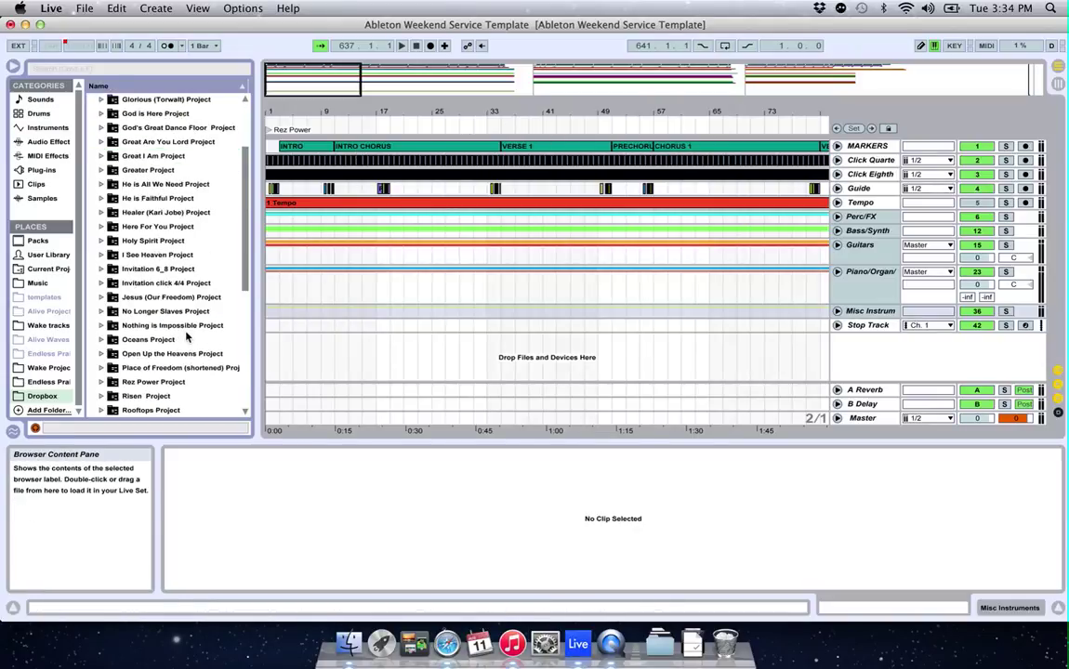
left_click(101, 283)
scroll(198, 273, "down", 2)
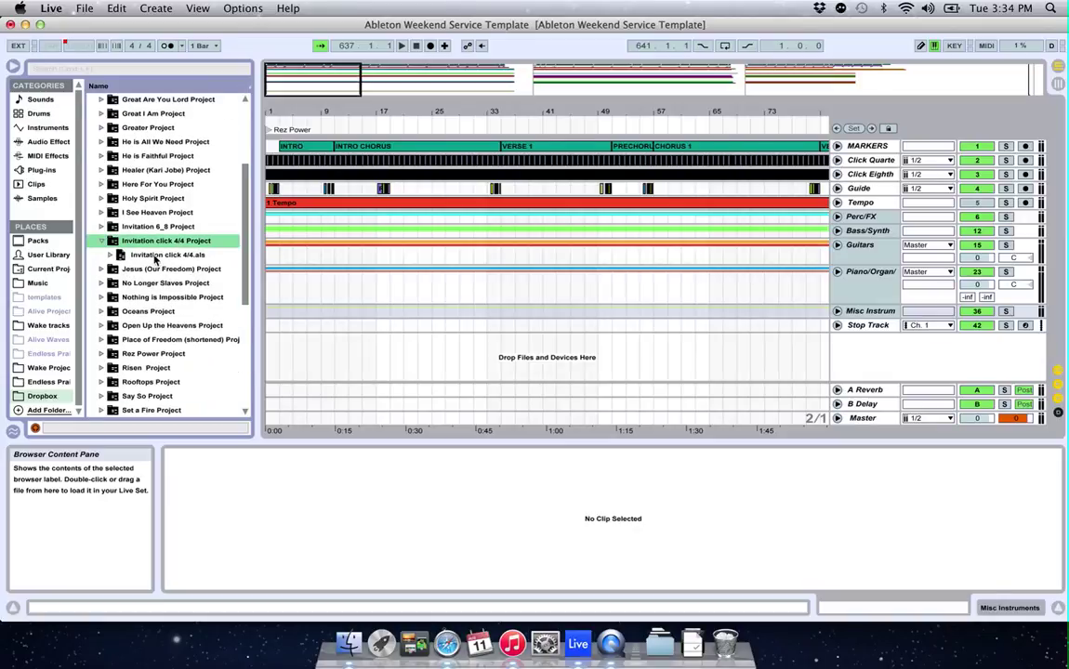
scroll(177, 299, "down", 2)
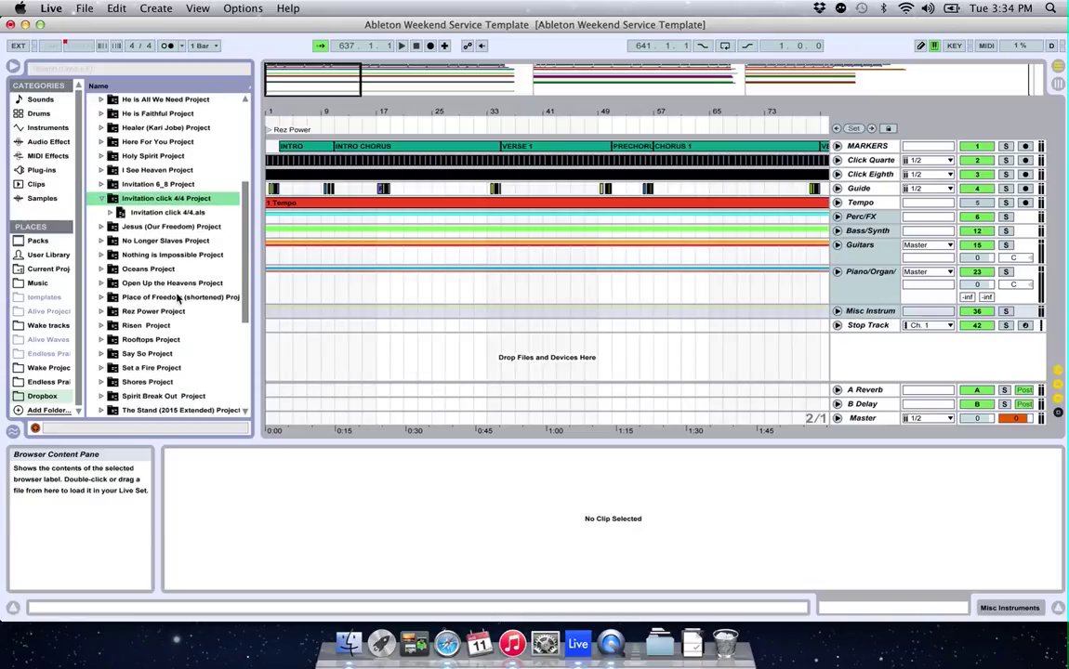
left_click(151, 213)
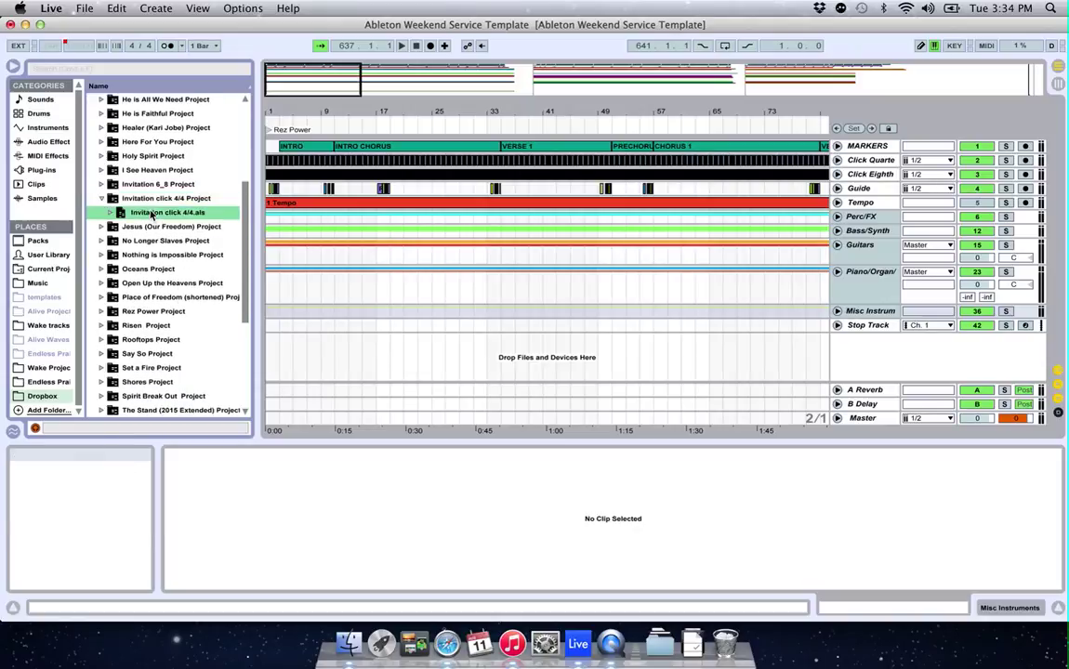
left_click_drag(152, 213, 283, 365)
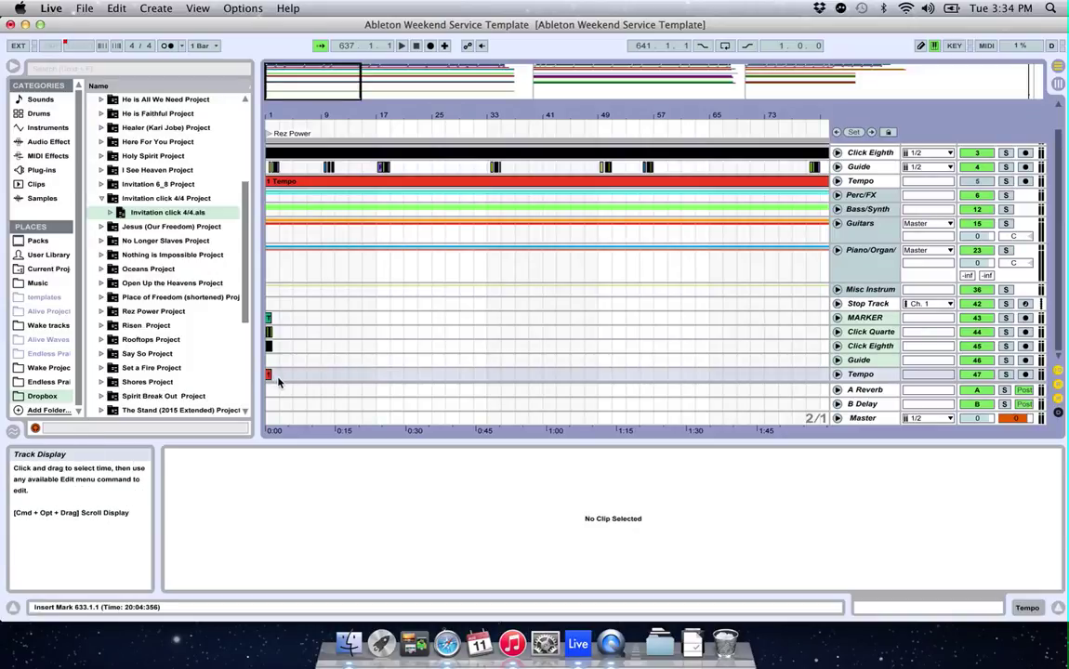
Copy the imported Invitation clips in bars 1 to 3 and paste them onto the template tracks at the Invitation locator, bar 641.
mouse_move(279, 379)
left_mouse_down()
mouse_move(257, 373)
mouse_move(250, 327)
left_mouse_up()
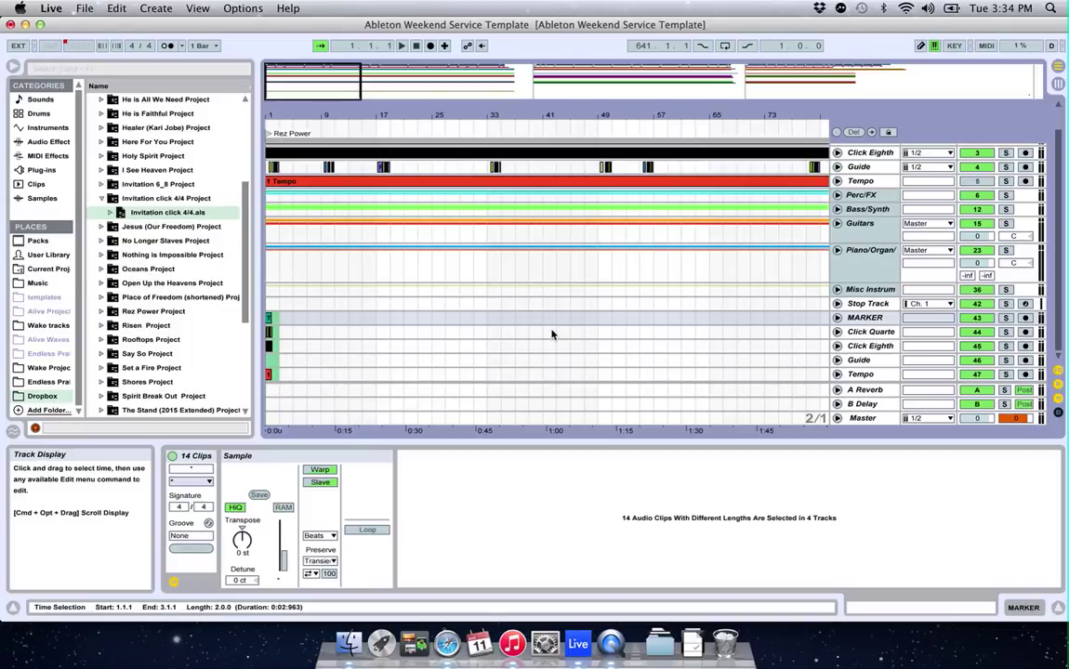
key("End")
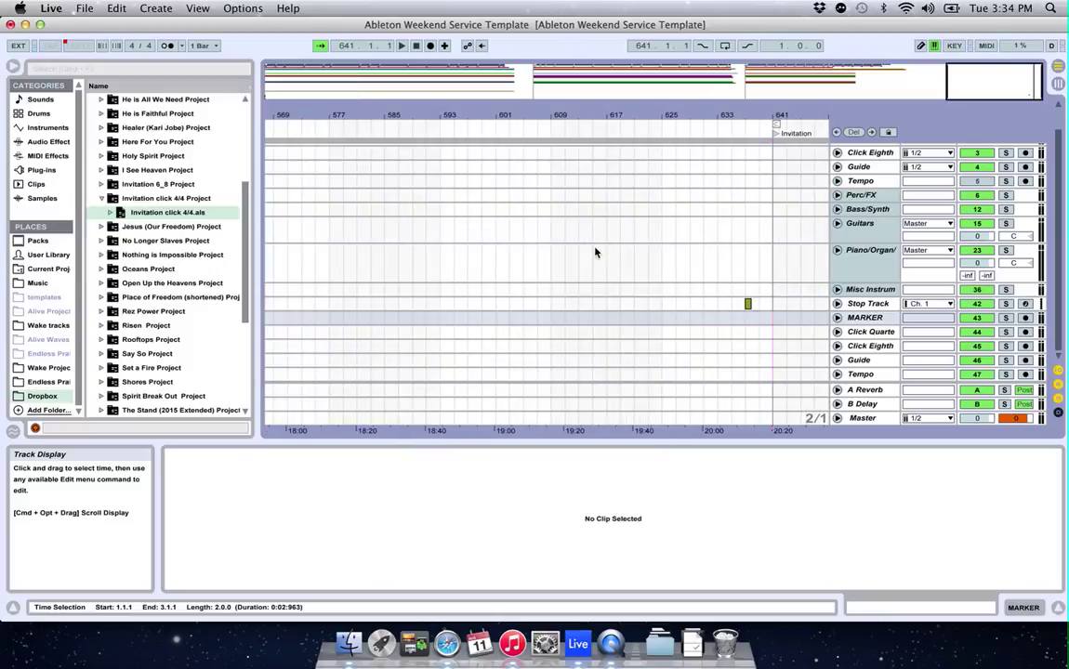
scroll(807, 211, "up", 1)
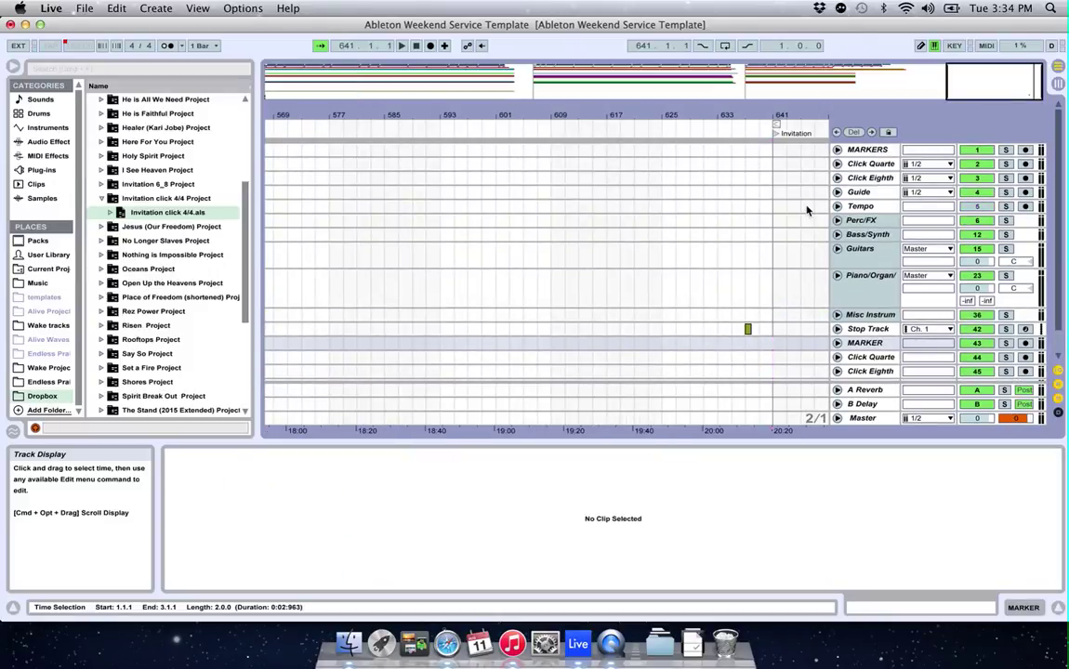
left_click(773, 157)
key("super+a")
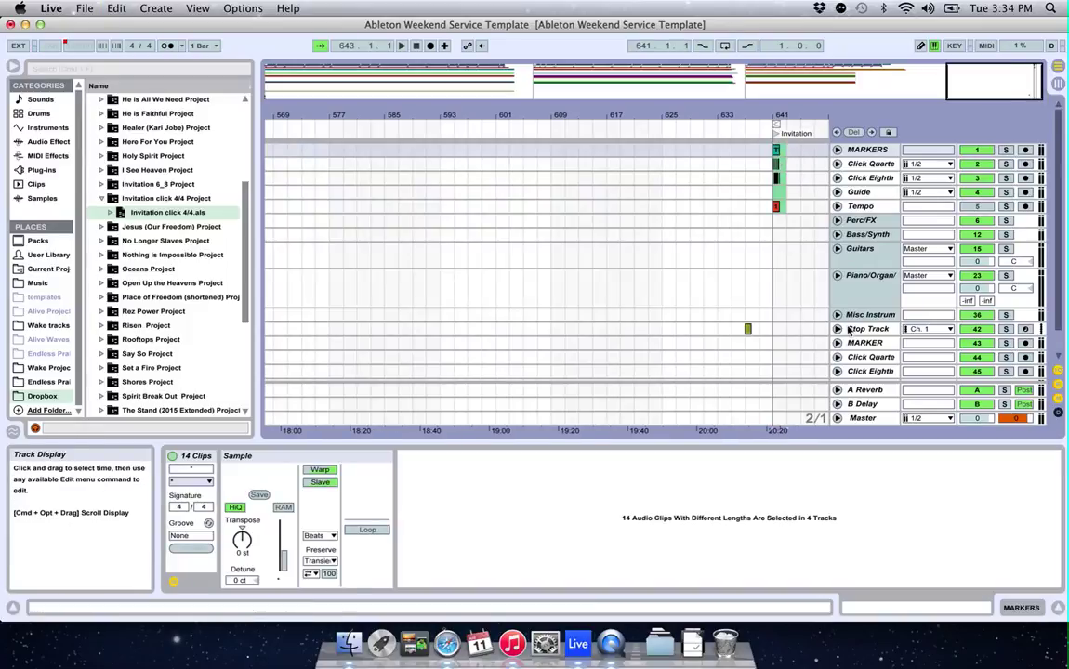
Delete the five imported Invitation tracks beneath the Stop Track: MARKER, Click Quarter, Click Eighth, Guide and Tempo.
left_click(867, 344)
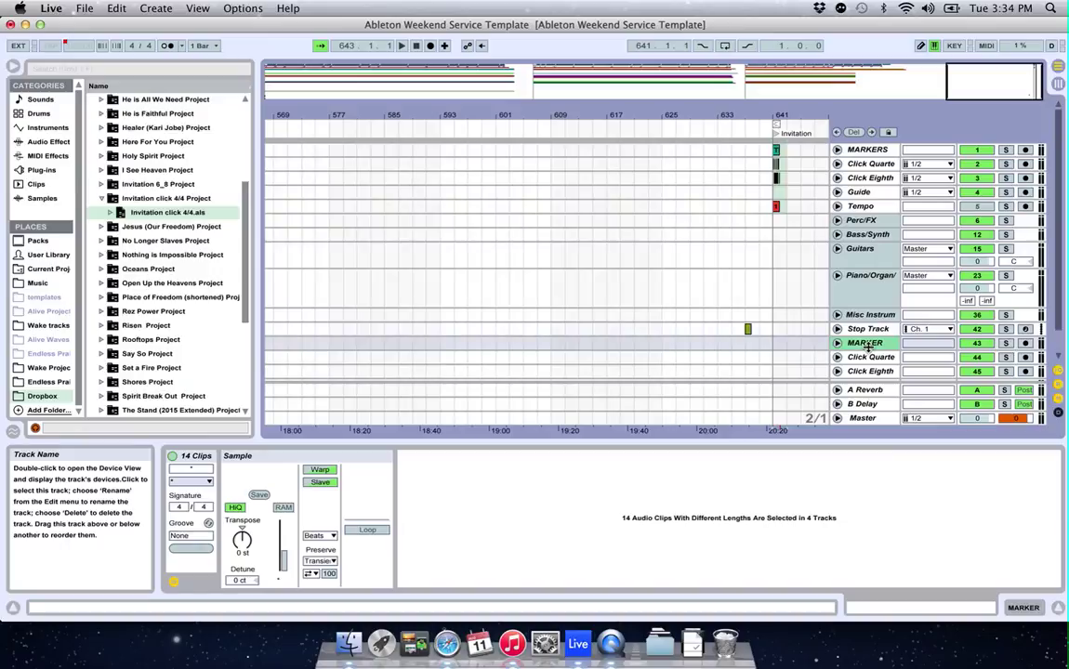
key("Delete")
key("Delete")
key("Delete")
key("Delete")
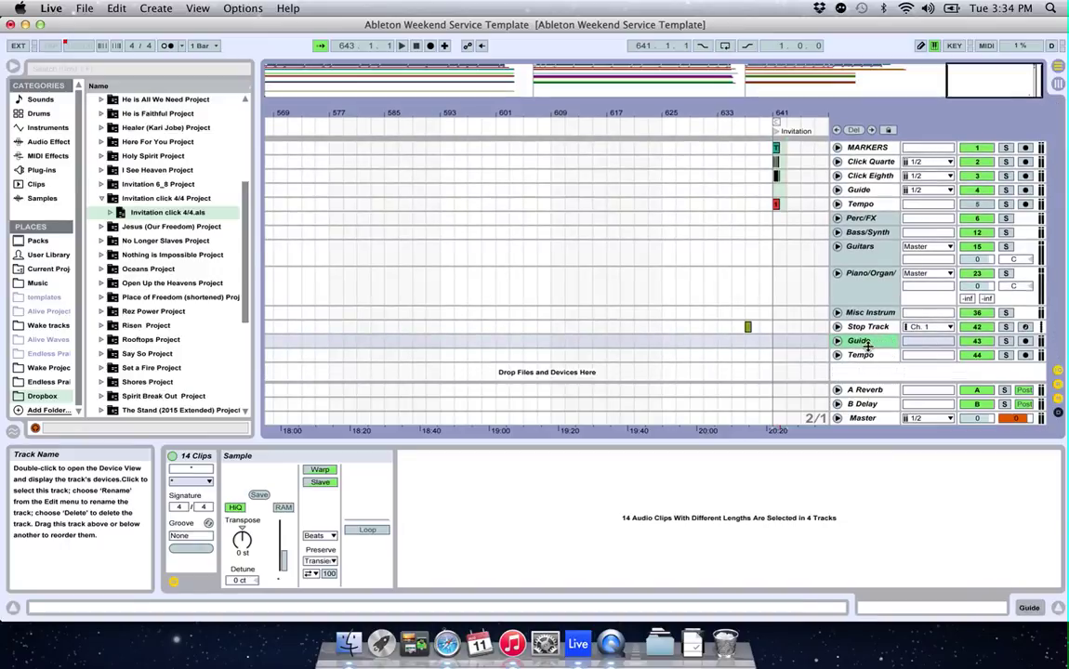
key("Delete")
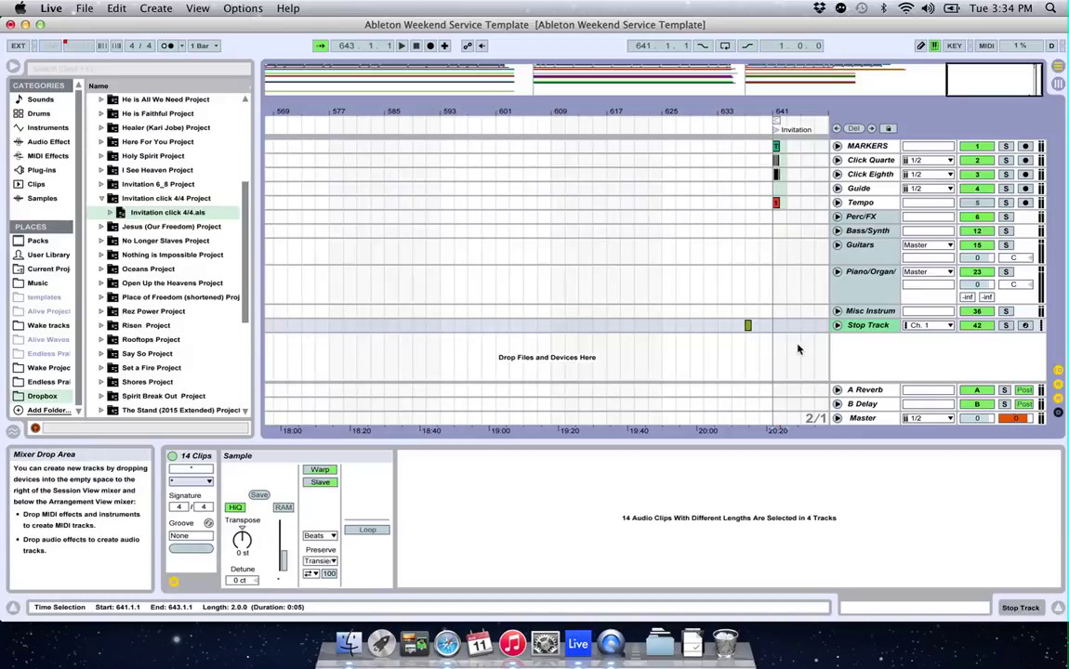
Turn on looping over the one-bar Invitation click at bar 641 and play it to test the loop.
left_click_drag(974, 79, 980, 95)
scroll(564, 285, "right", 10)
key("plus")
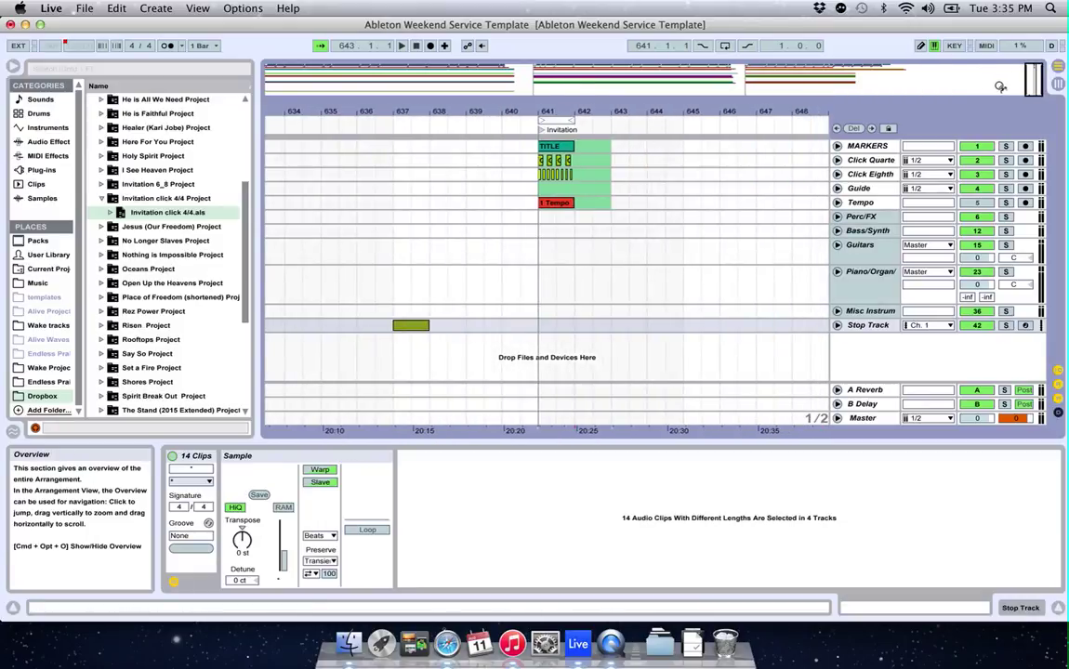
key("plus")
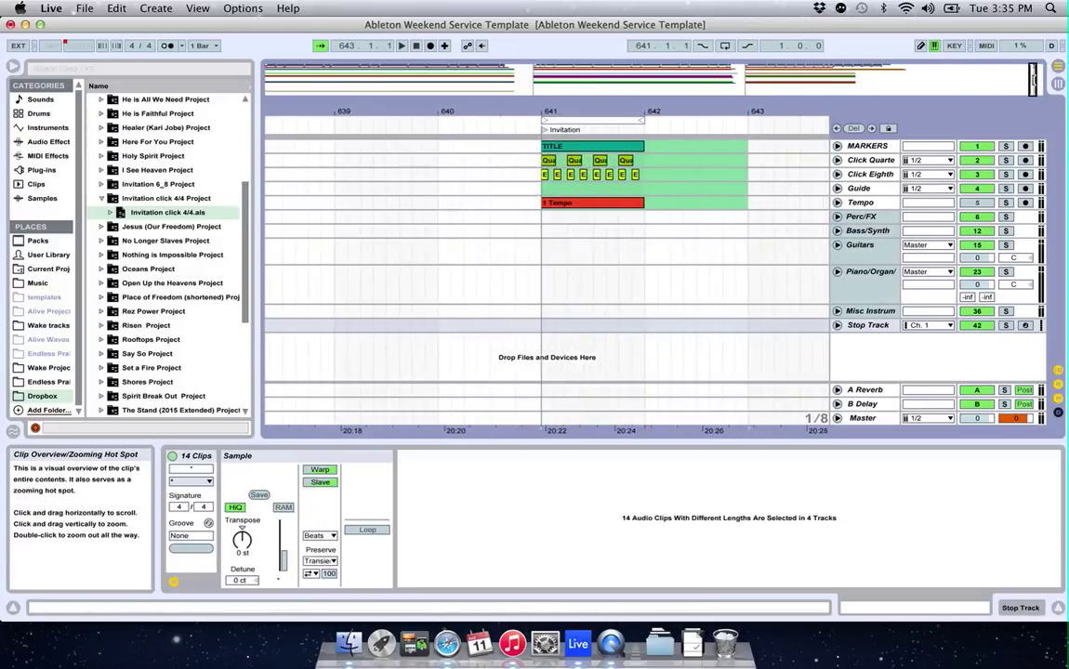
left_click(616, 280)
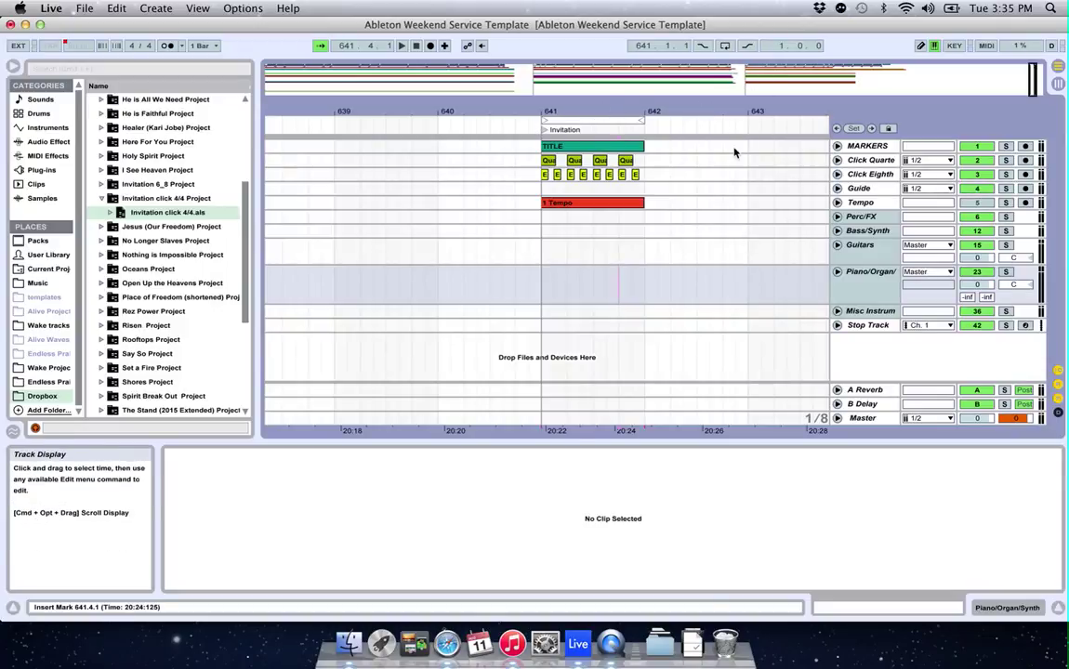
left_click(726, 49)
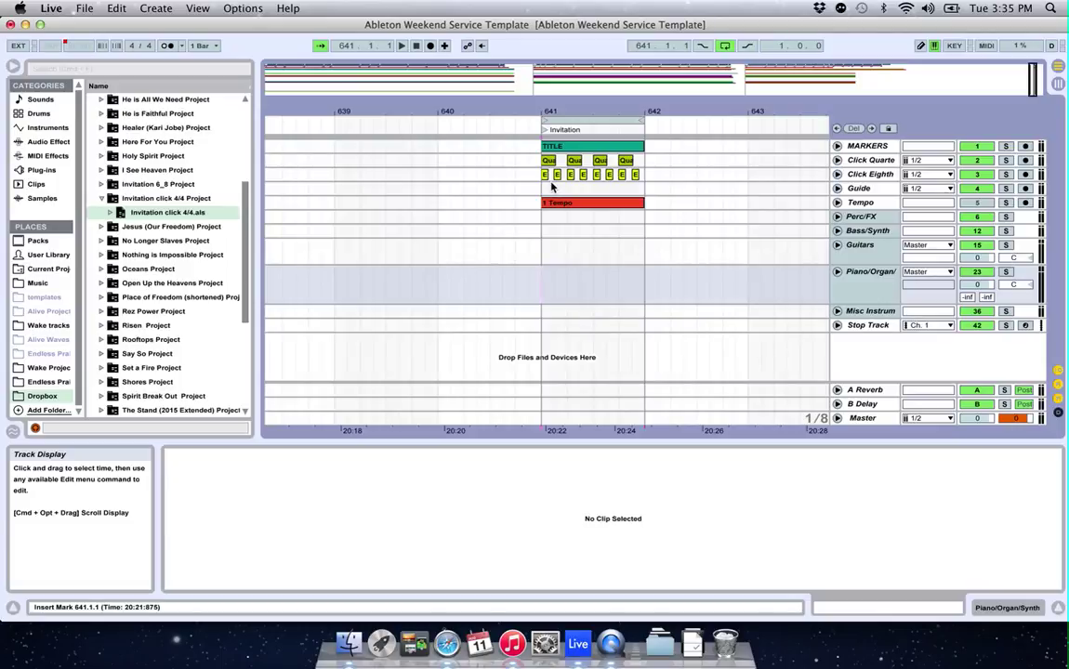
key("space")
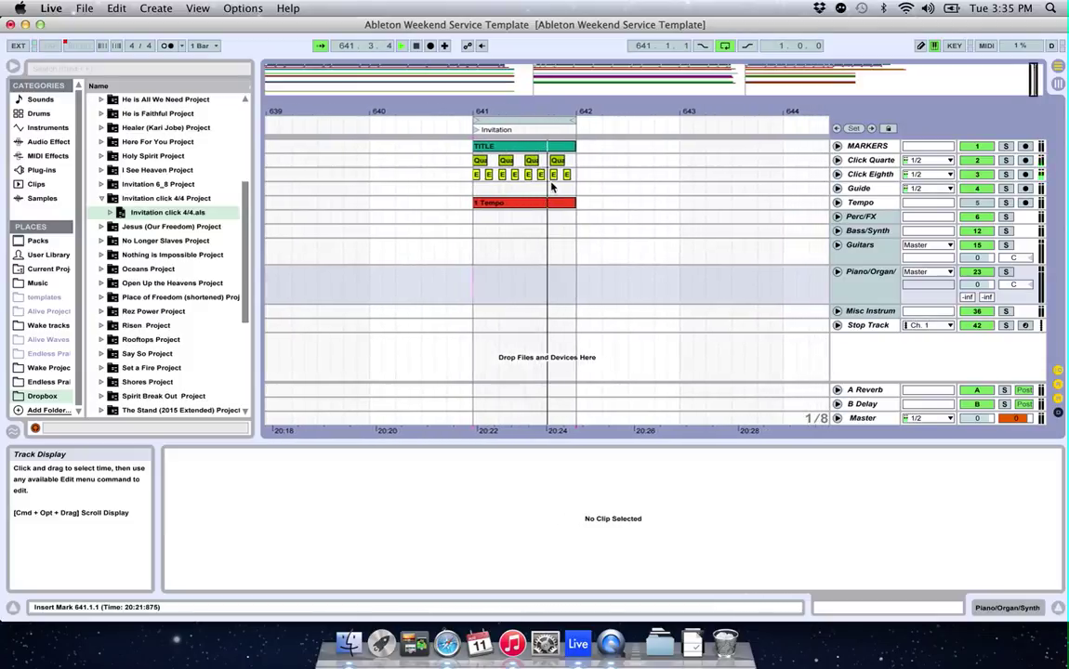
key("space")
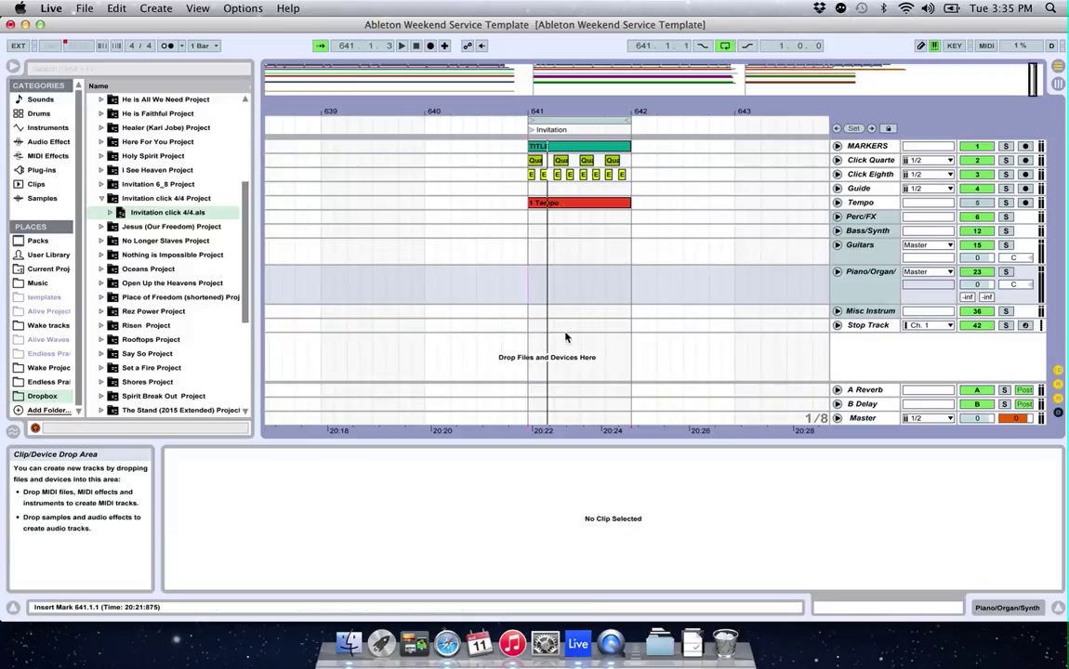
Jump from the Invitation loop to the Closer locator to test leaving the loop, and stop playback.
key("3")
key("space")
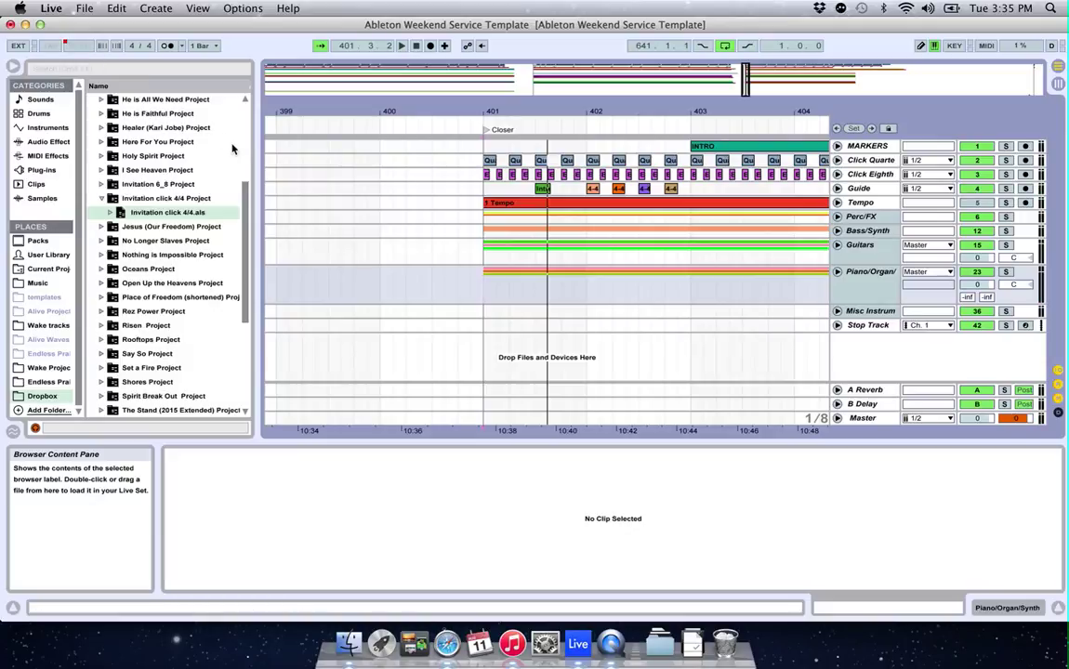
key("2")
Switch the Invitation Tempo clip from Master to Slave and back to Master, and play the loop to check the tempo.
left_click(584, 203)
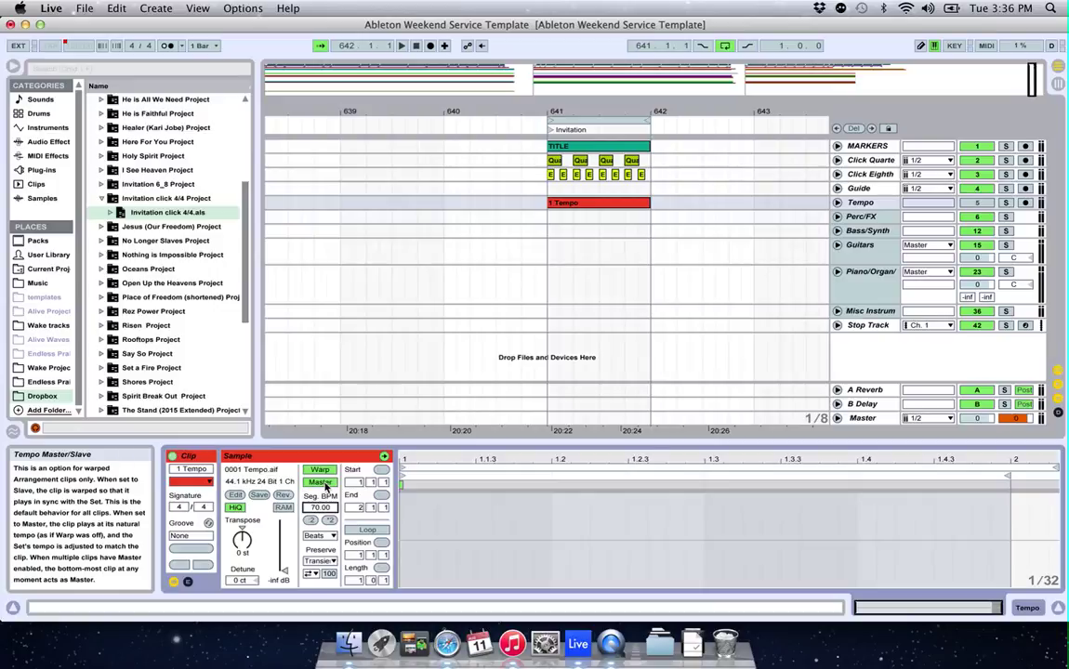
left_click(320, 482)
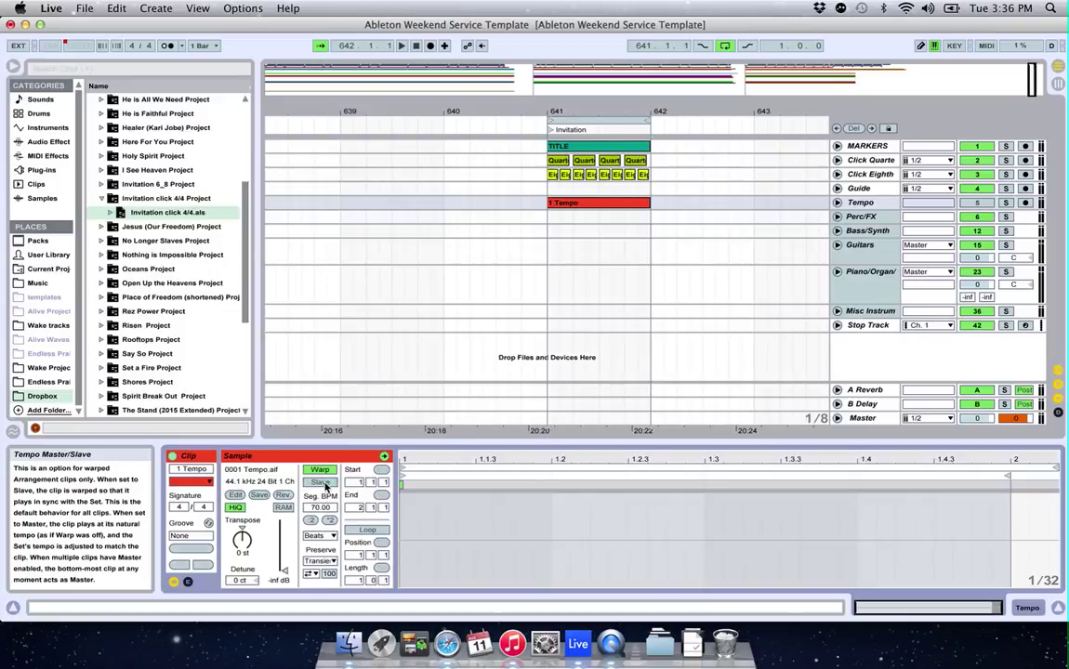
left_click(321, 482)
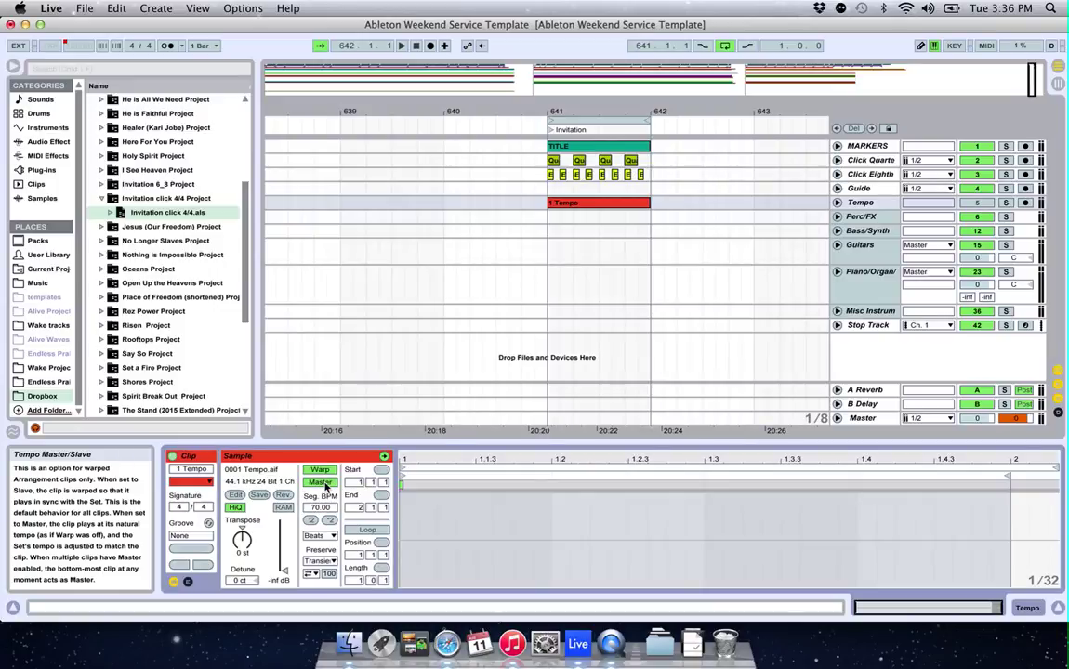
key("space")
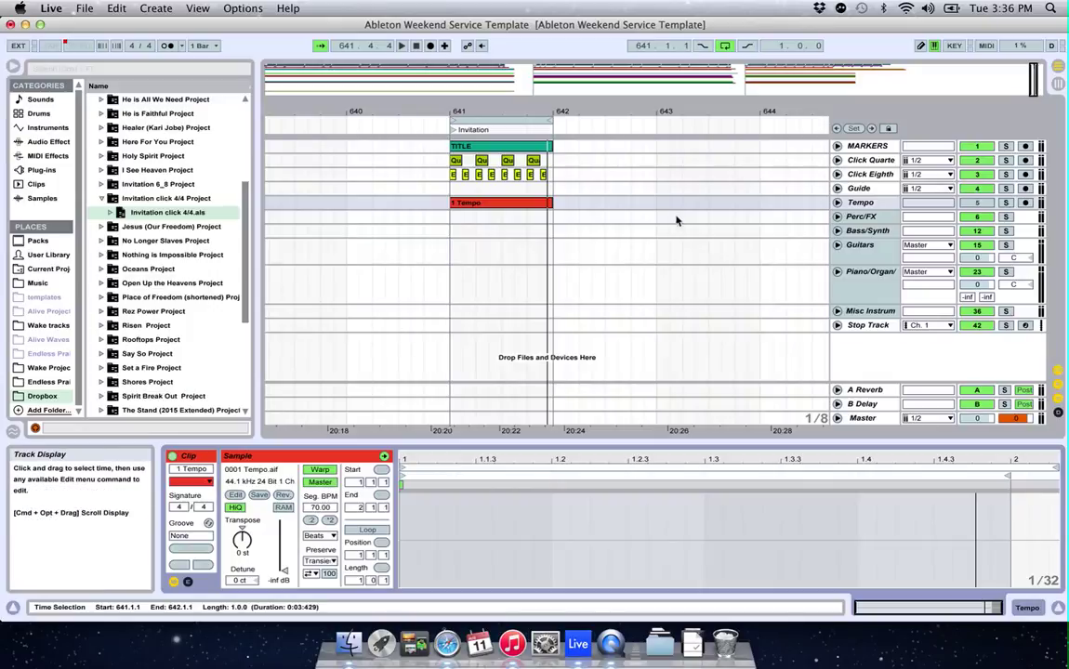
Cut the empty time from bar 209 to bar 225, between the first song's end and the Be Lifted Higher locator.
scroll(665, 296, "left", 5)
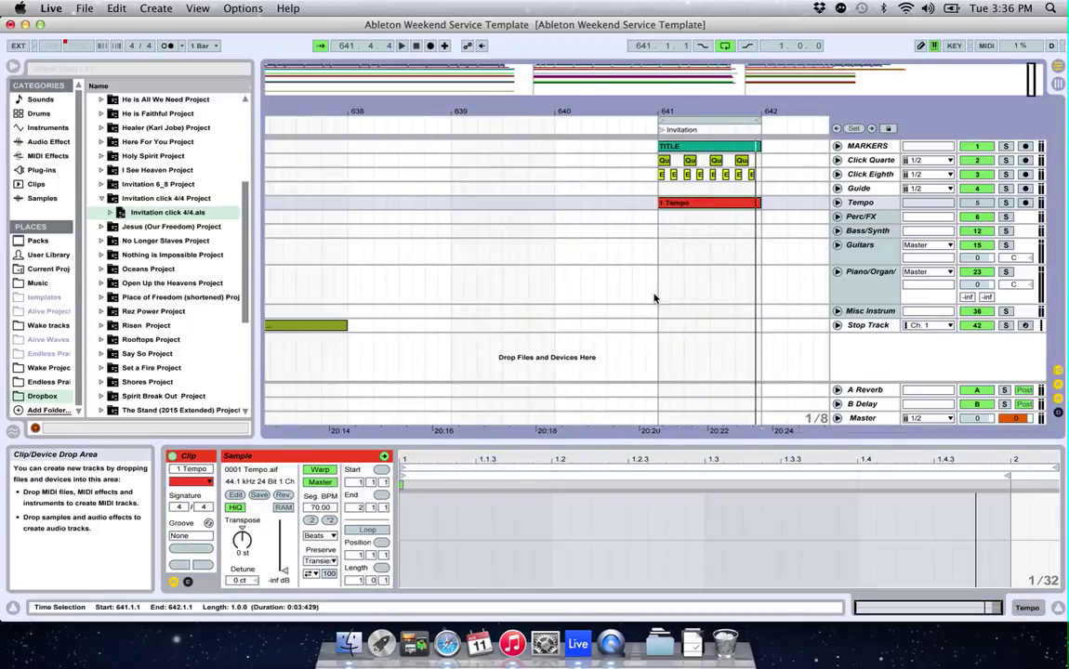
left_click(615, 292)
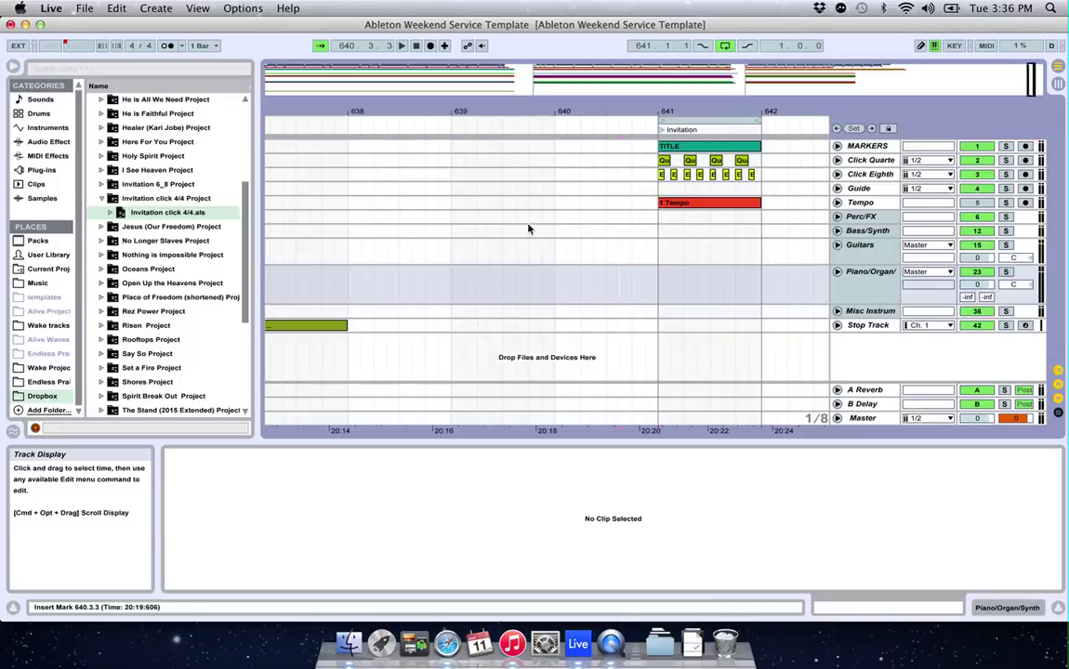
scroll(521, 240, "left", 20)
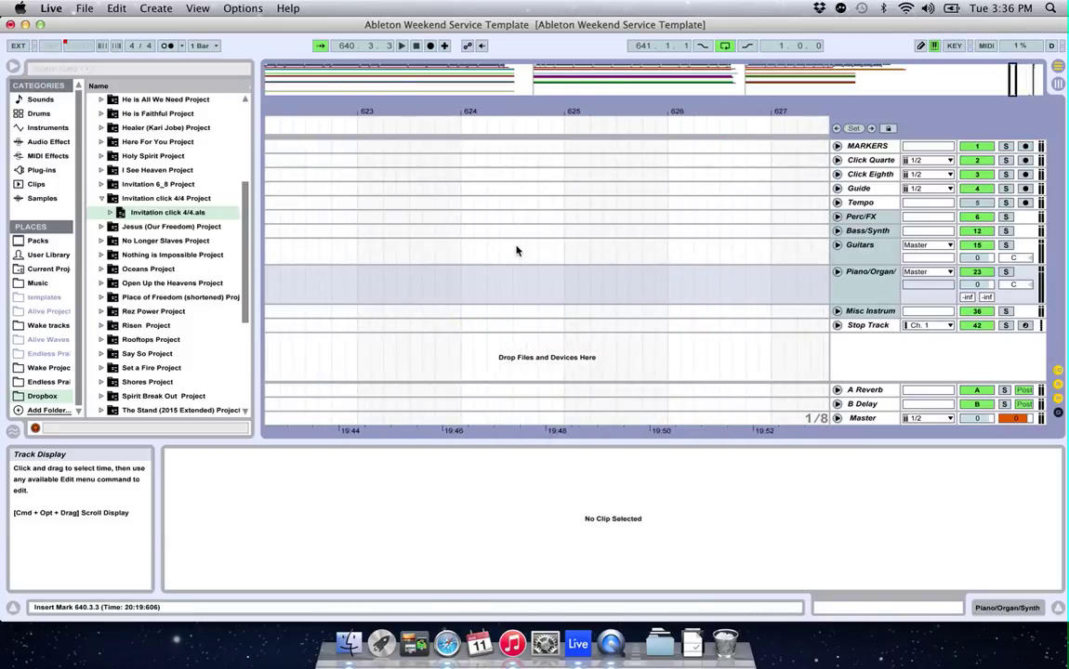
scroll(518, 249, "left", 20)
scroll(580, 164, "left", 3)
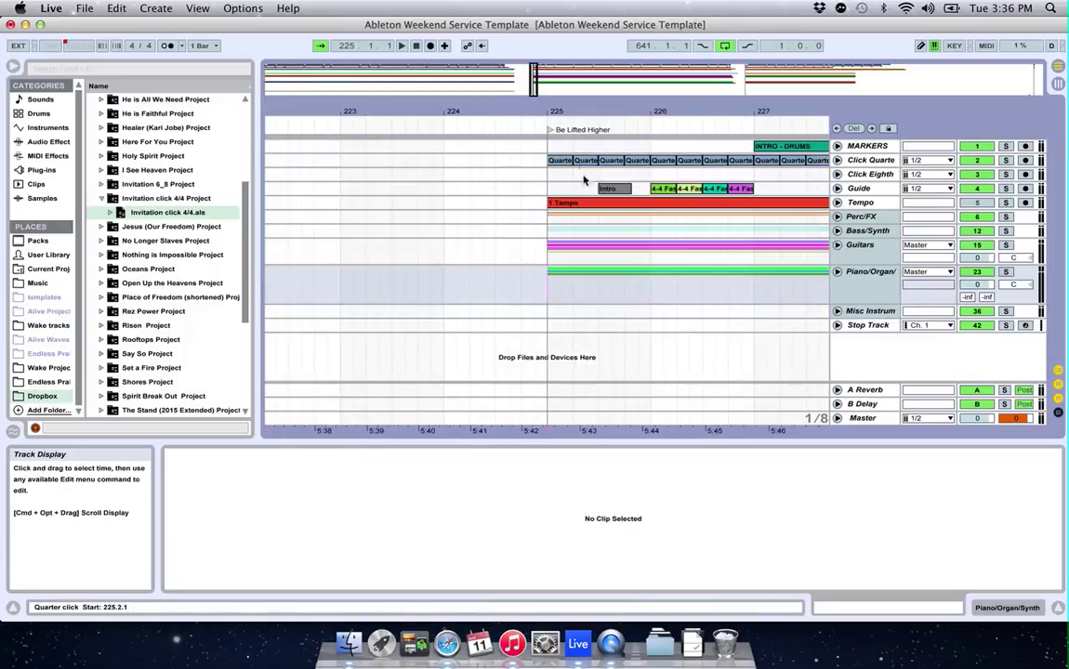
left_click_drag(424, 112, 424, 54)
scroll(391, 303, "left", 8)
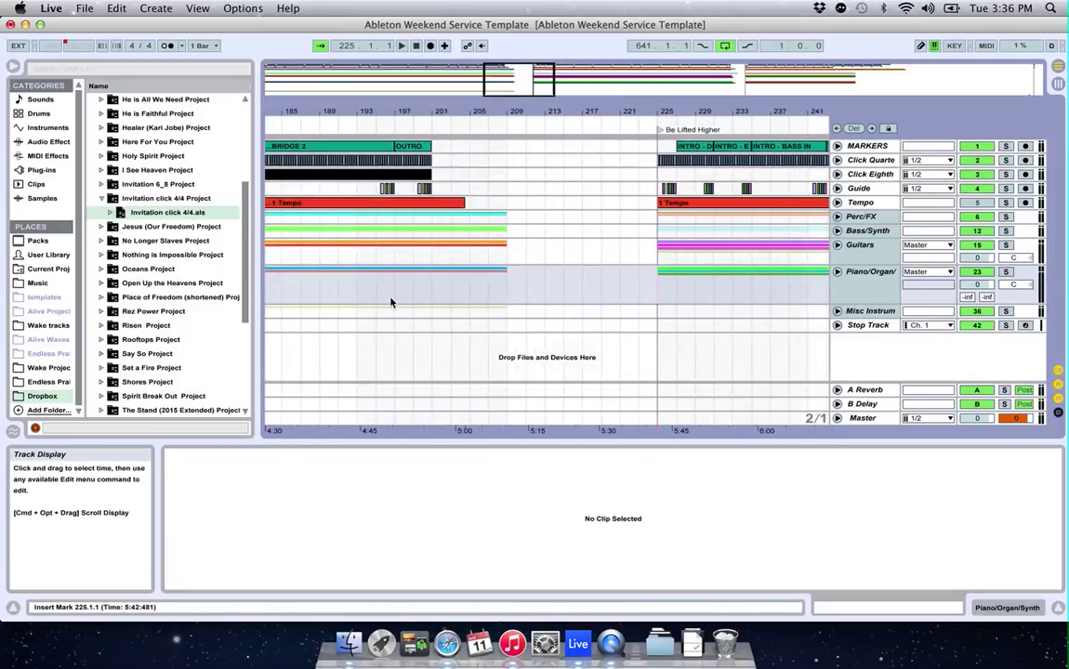
scroll(392, 303, "right", 1)
left_click_drag(493, 149, 636, 306)
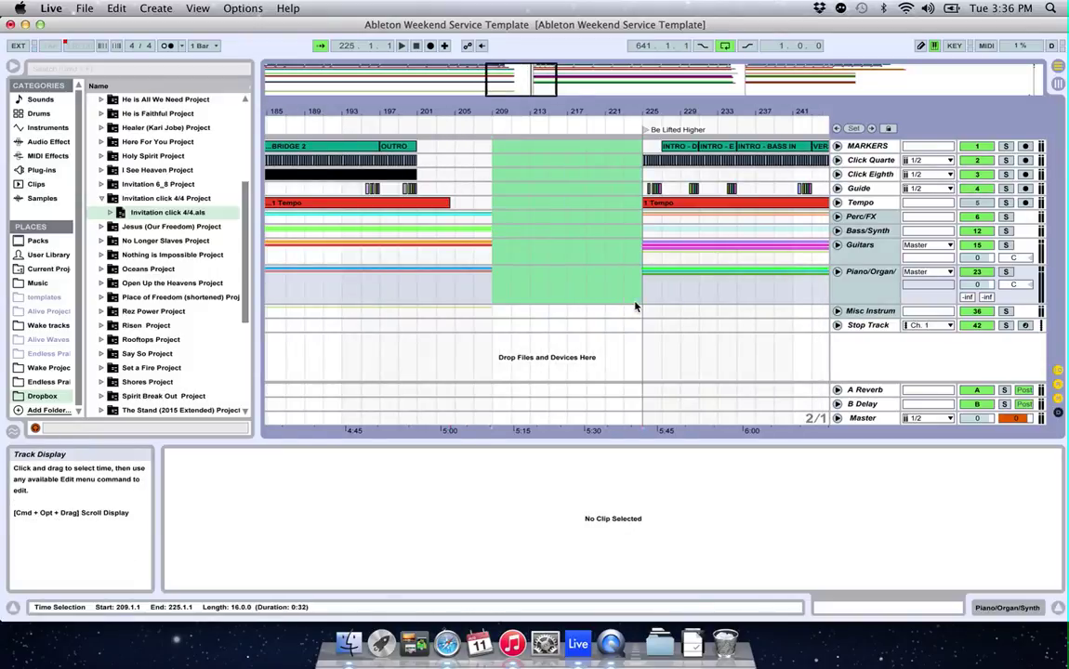
left_click(116, 11)
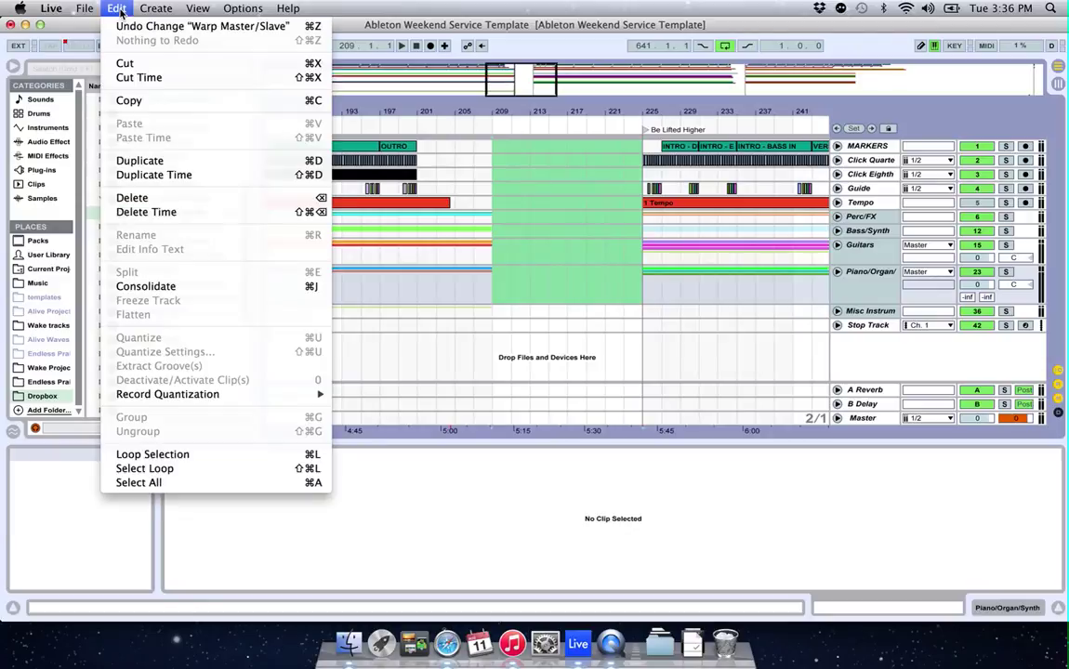
left_click(139, 78)
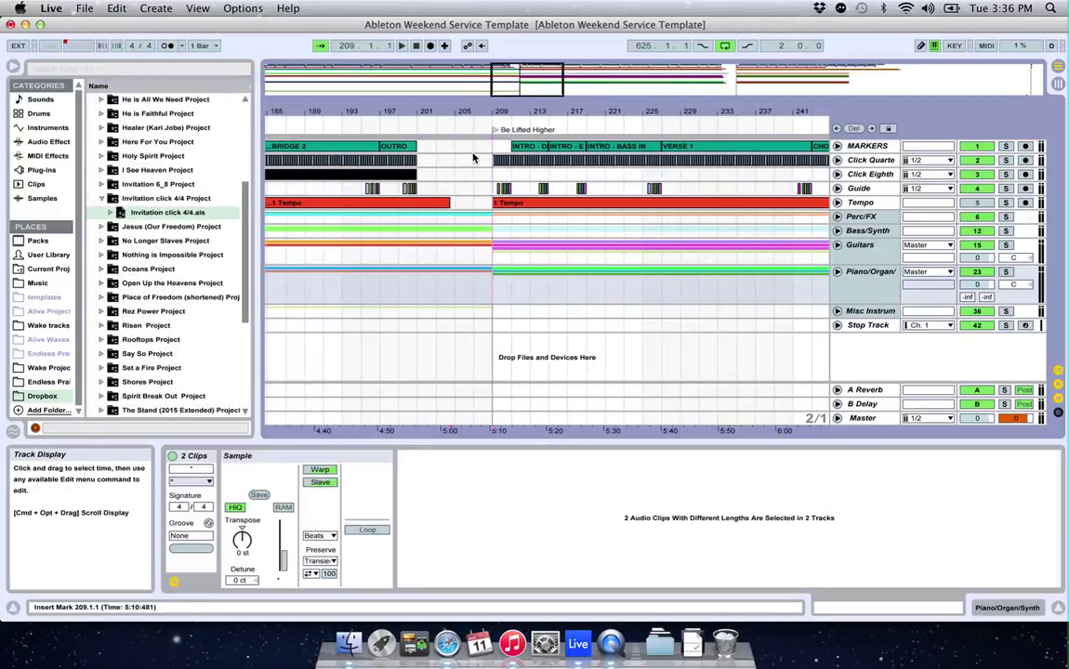
Examine the rest of the arrangement for gaps between songs and for how far each song's Tempo clip reaches.
scroll(518, 360, "right", 10)
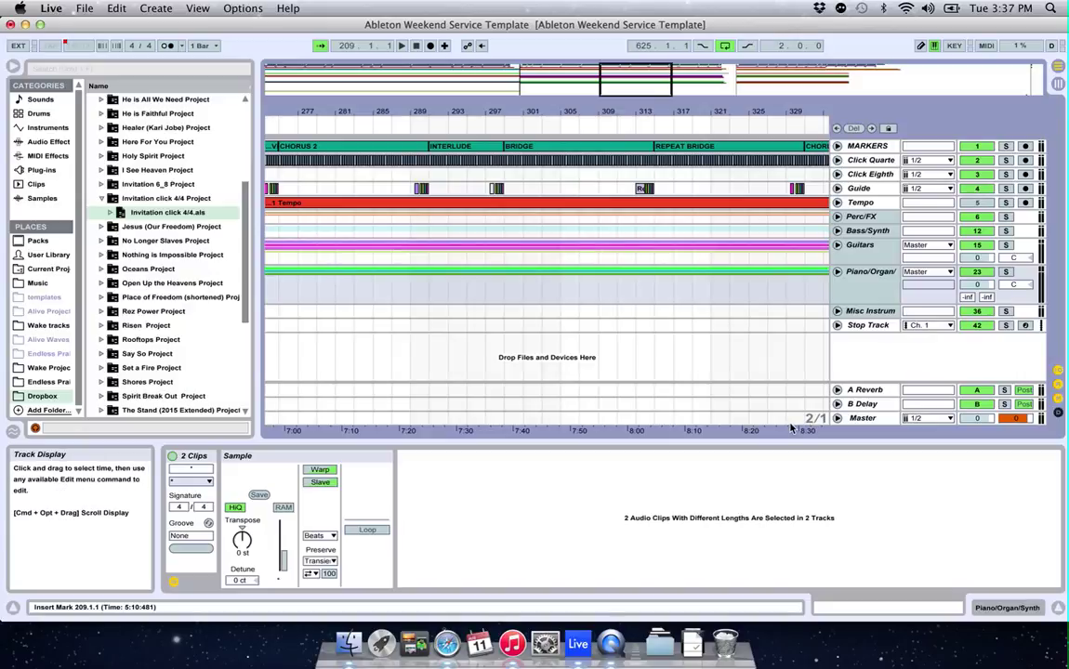
scroll(751, 408, "right", 3)
scroll(752, 407, "right", 3)
scroll(751, 409, "right", 10)
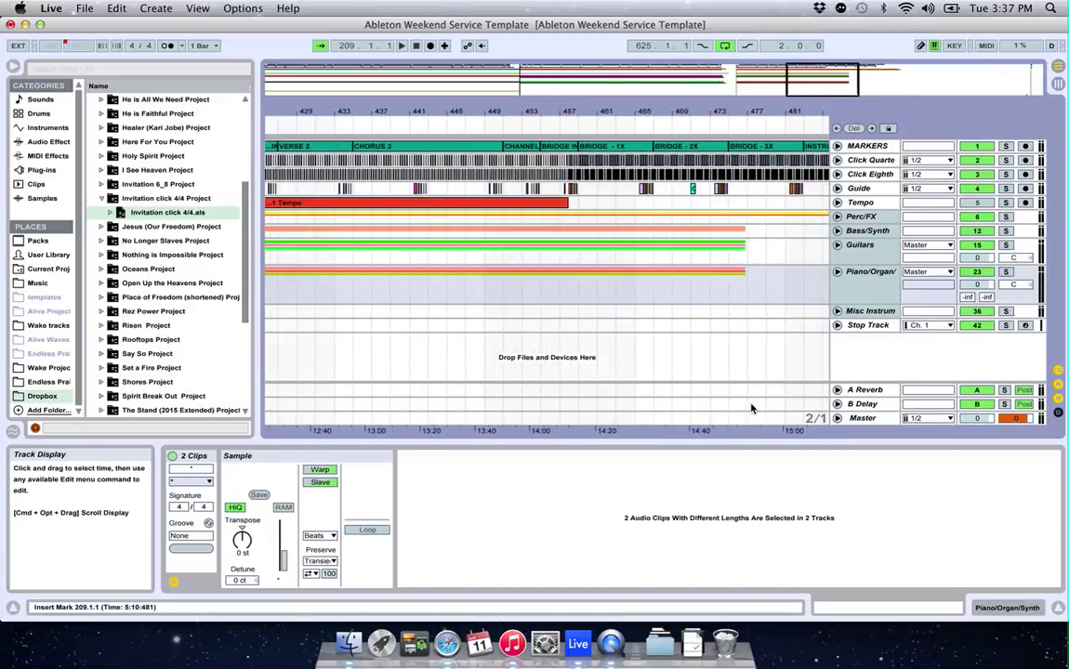
scroll(751, 409, "left", 11)
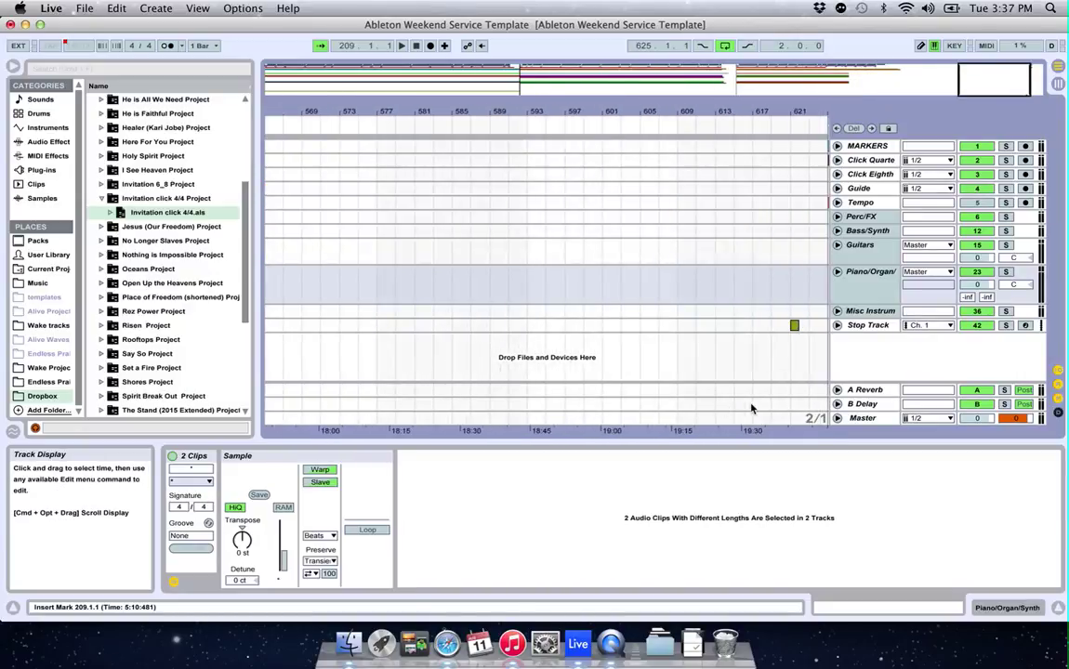
scroll(752, 409, "left", 2)
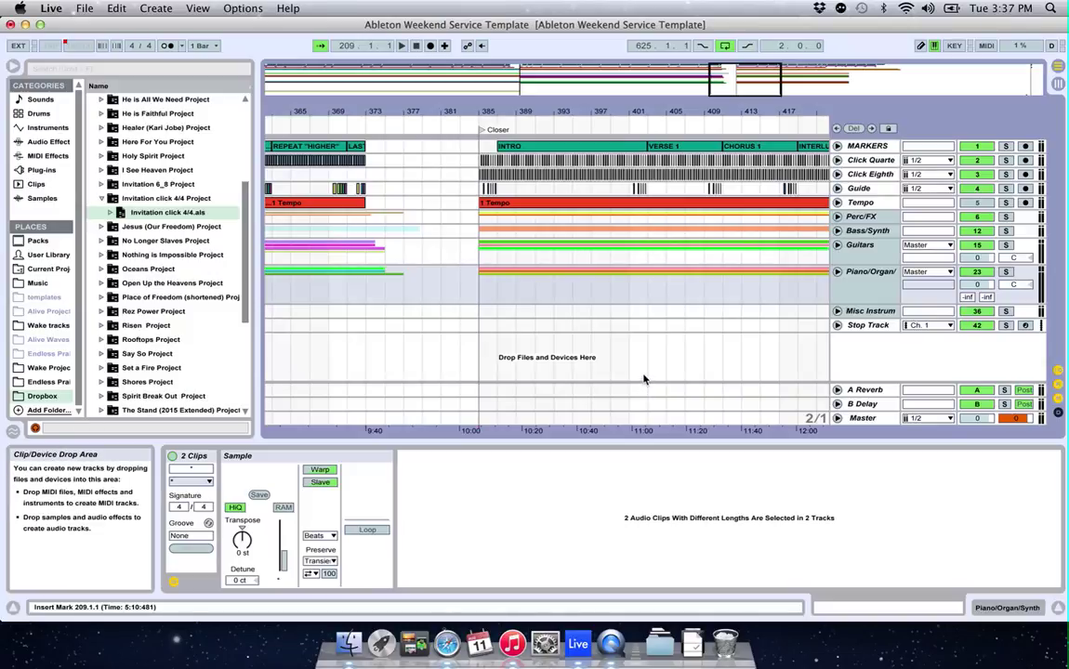
scroll(644, 380, "right", 2)
scroll(644, 379, "right", 12)
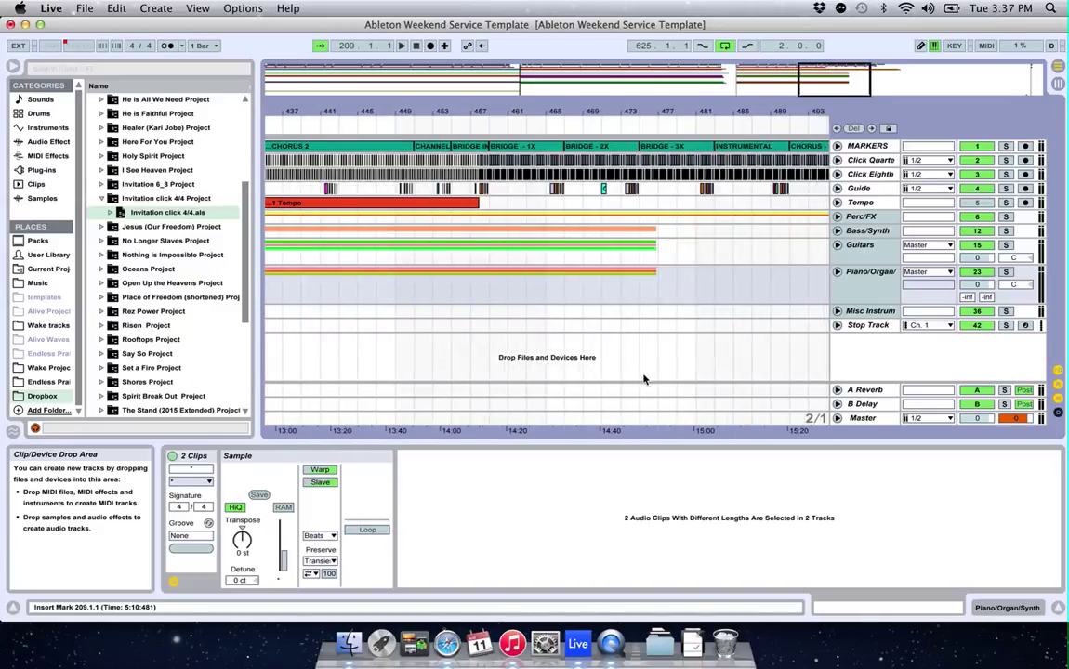
Extend the Closer song's Tempo clip to bar 507 so that it covers the whole song including the outro.
scroll(645, 379, "left", 1)
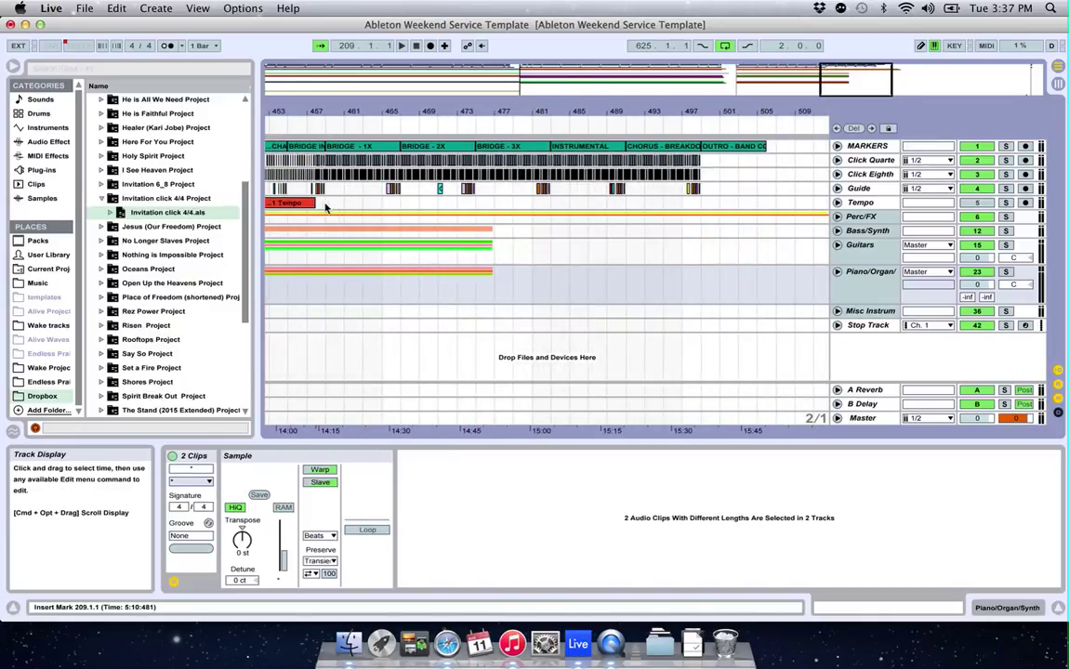
left_click(315, 202)
left_click_drag(319, 202, 335, 203)
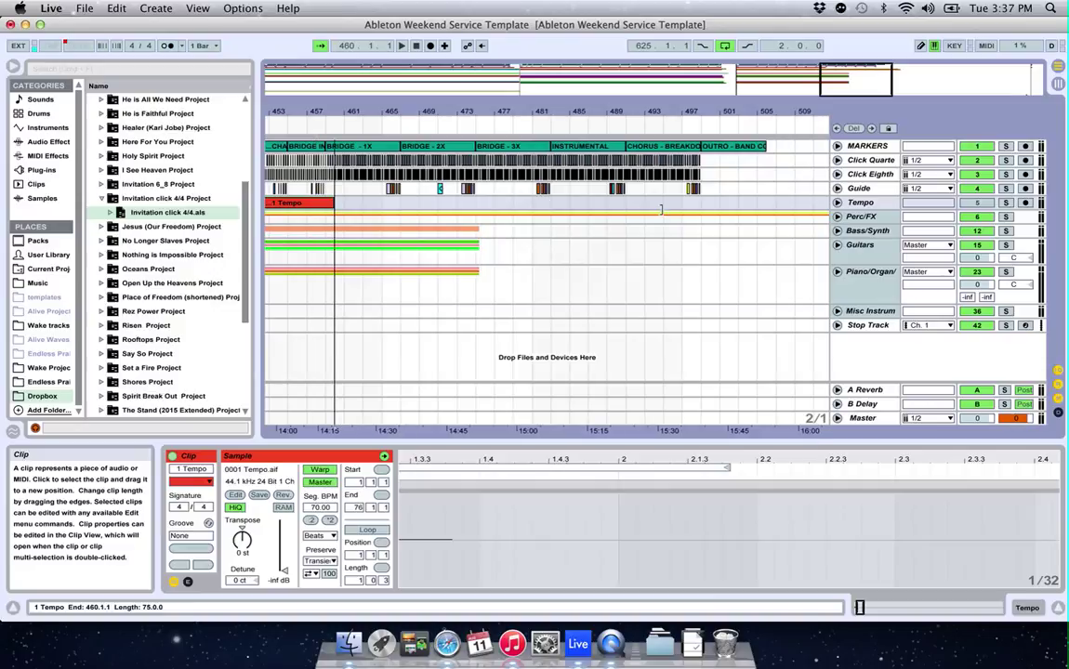
left_click_drag(762, 200, 772, 199)
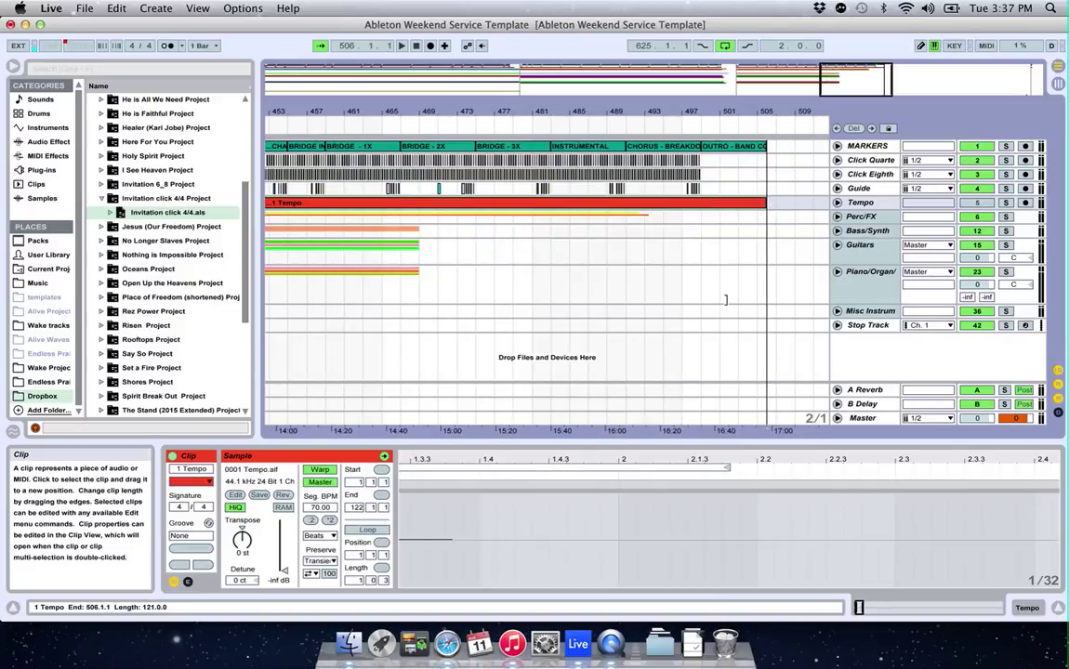
scroll(726, 301, "left", 10)
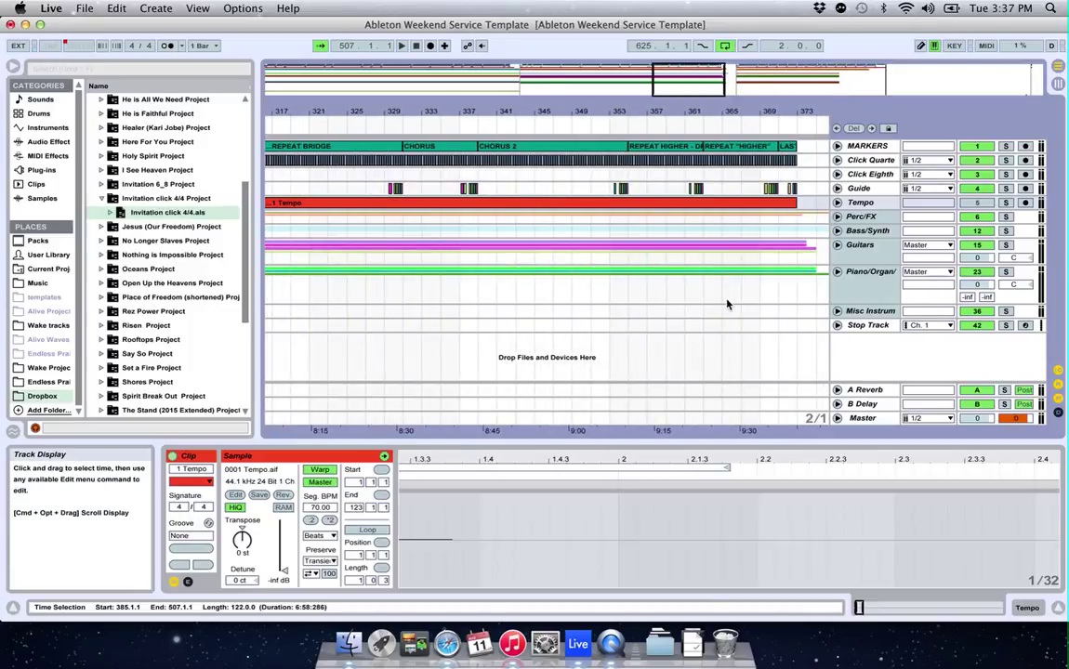
Save the Live Set under the new name 9-20-15 Worship Set on the Desktop.
left_click(84, 9)
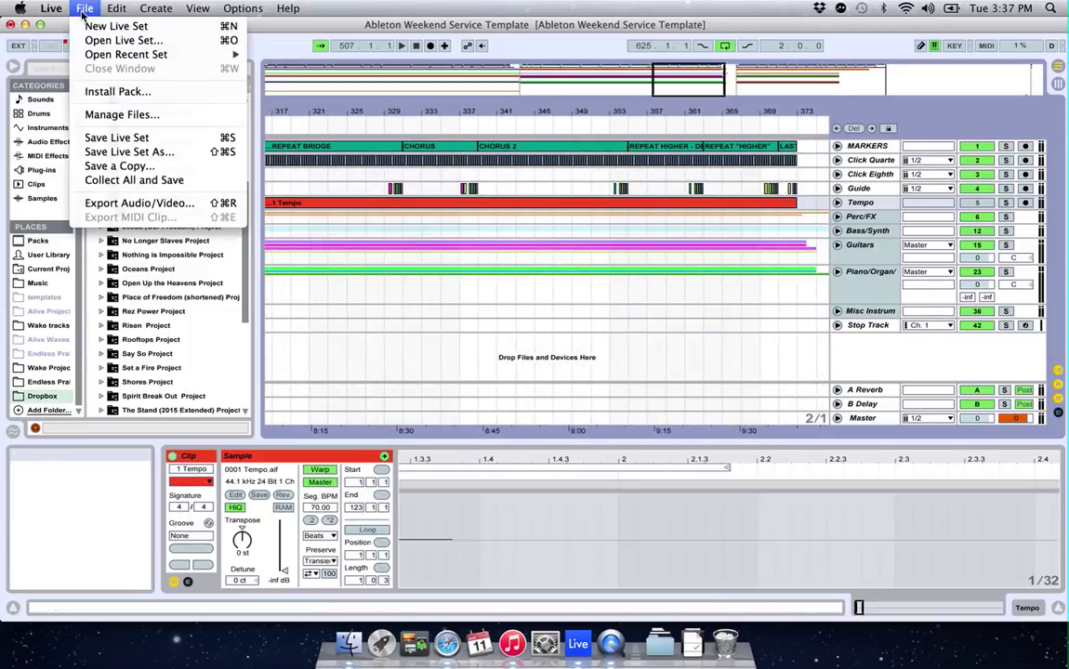
left_click(131, 153)
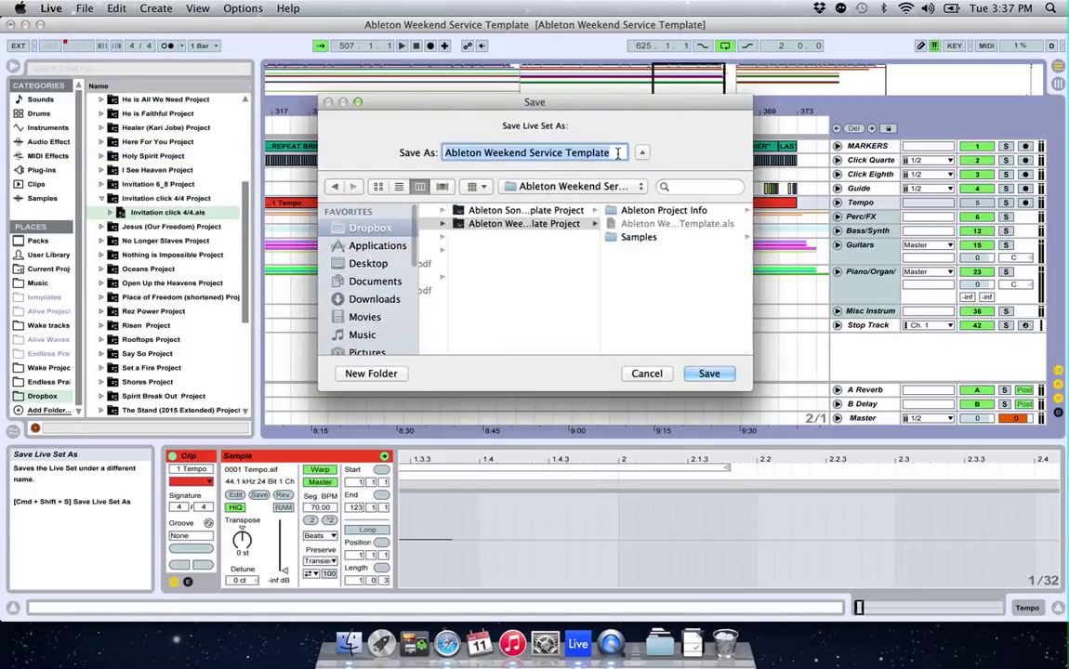
left_click(637, 188)
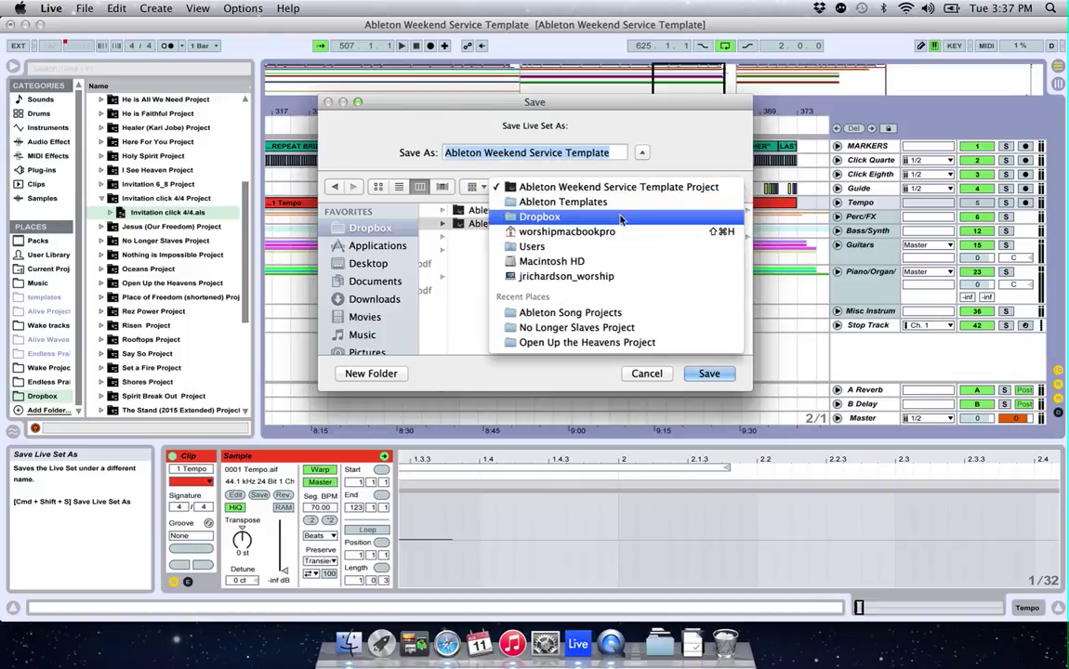
left_click(667, 151)
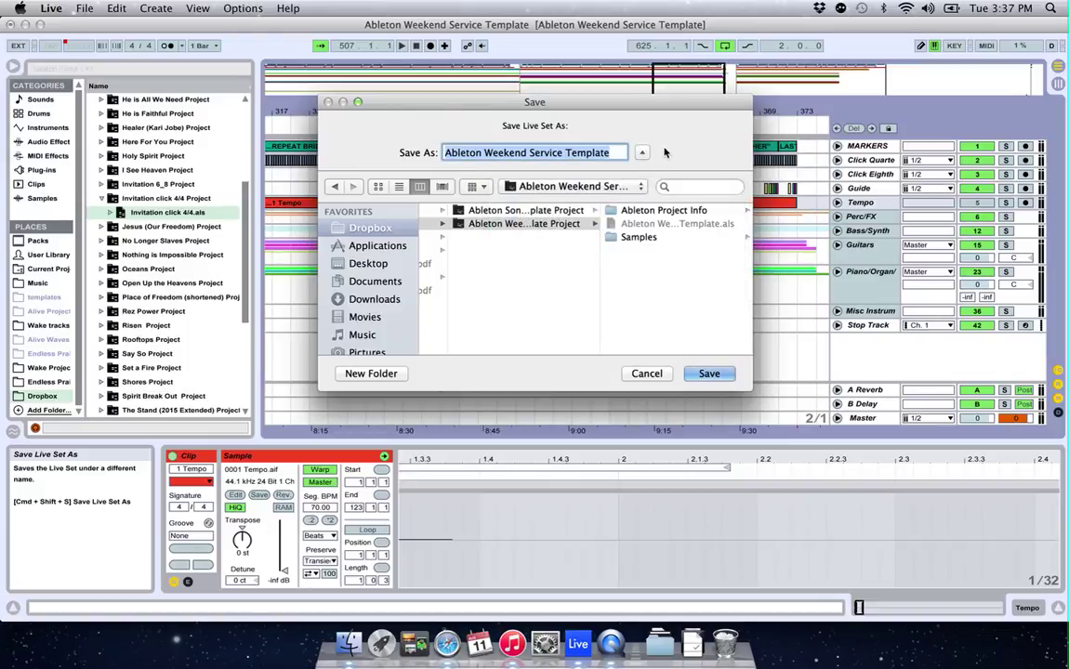
left_click(577, 185)
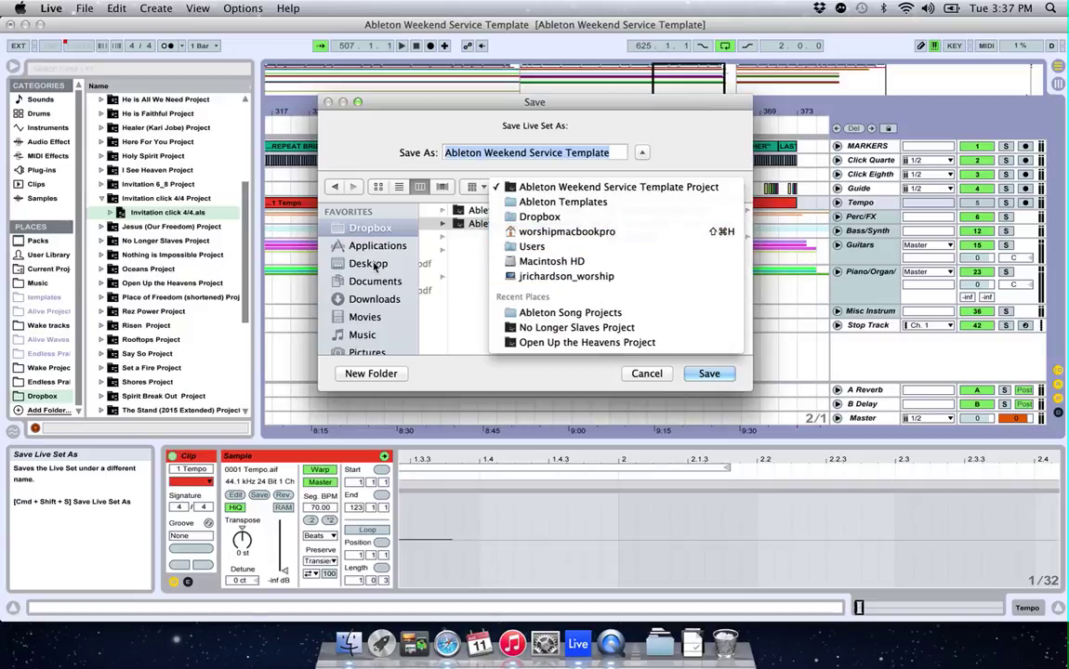
left_click(337, 244)
left_click(372, 264)
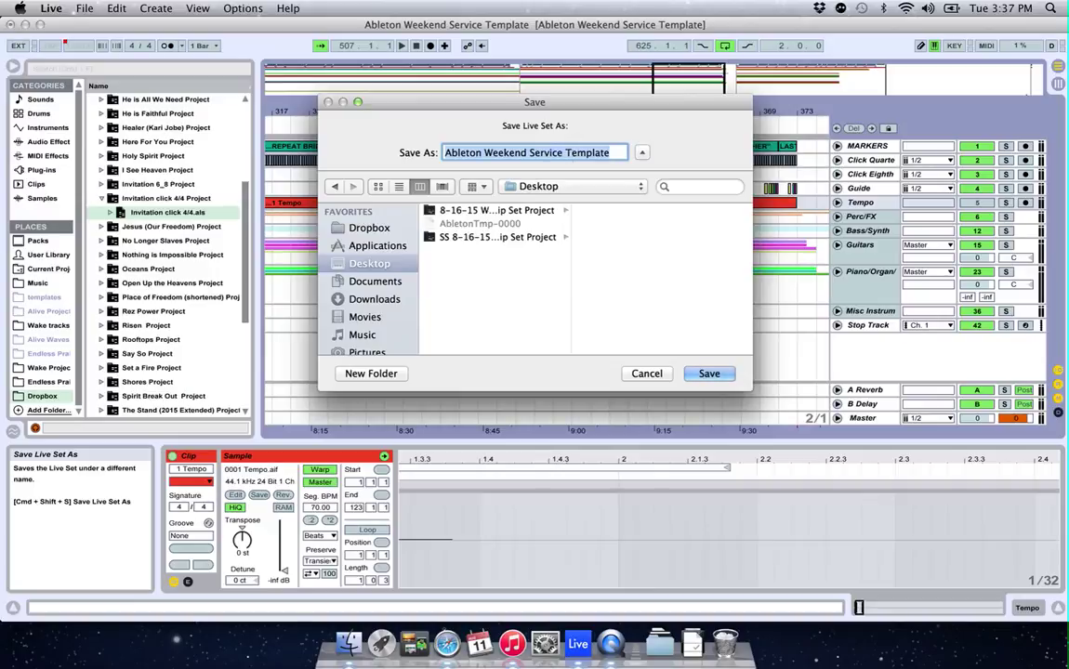
type("9-")
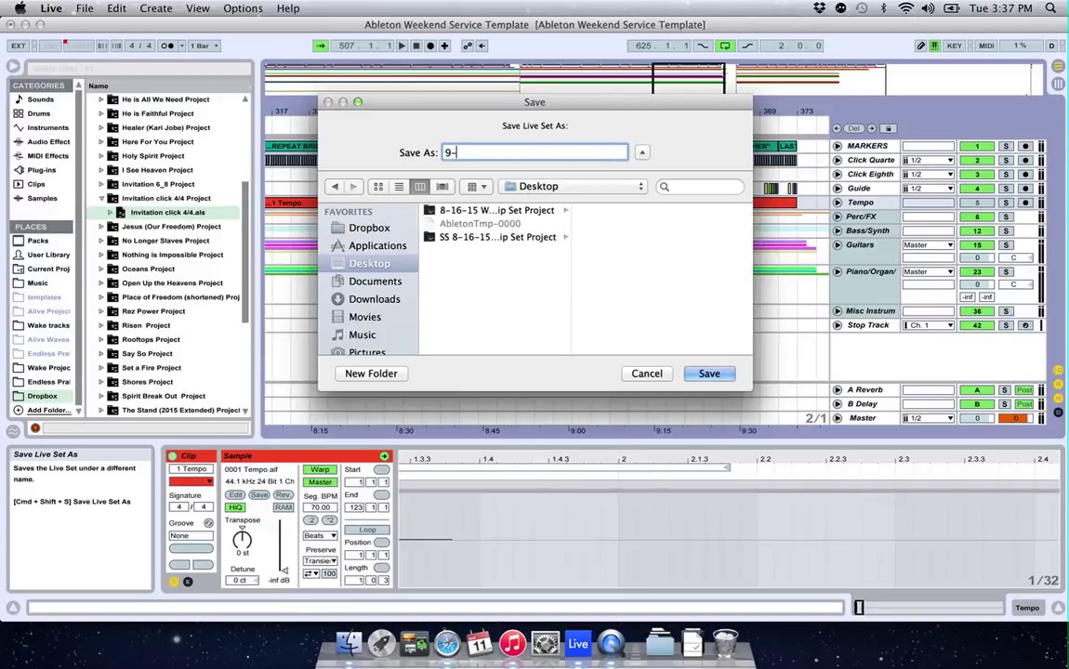
type("20-15 Worship Set")
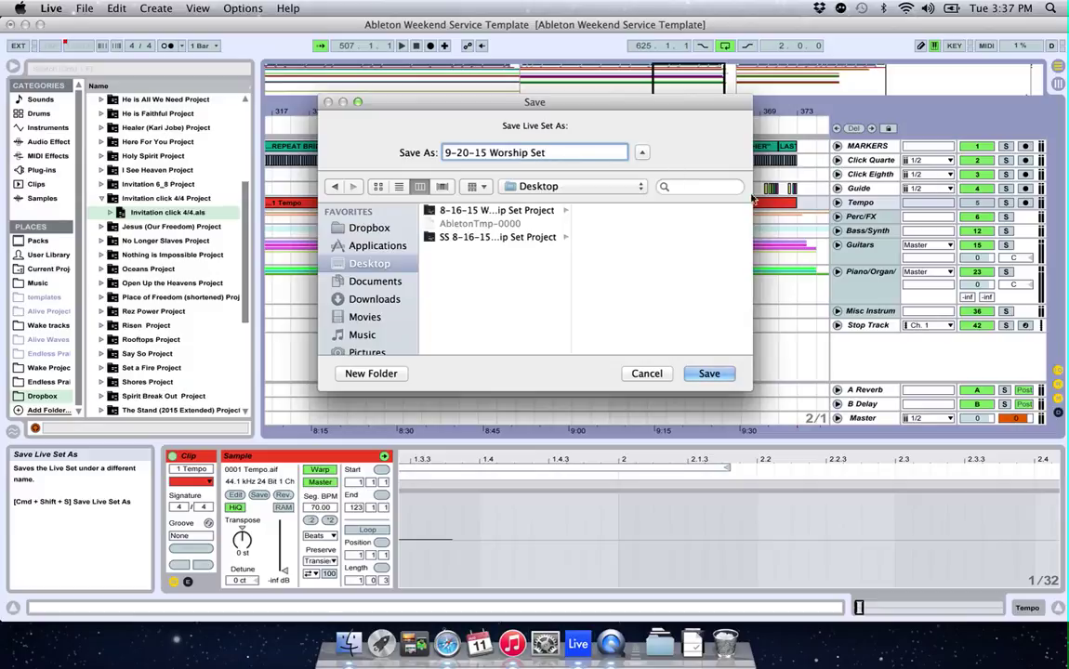
left_click(712, 372)
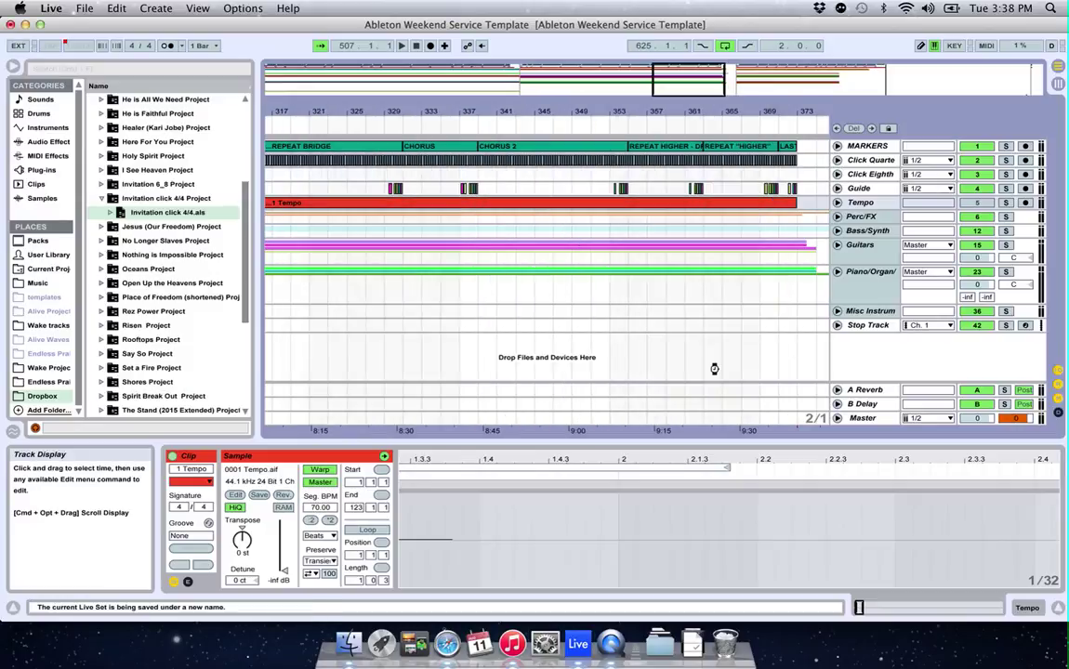